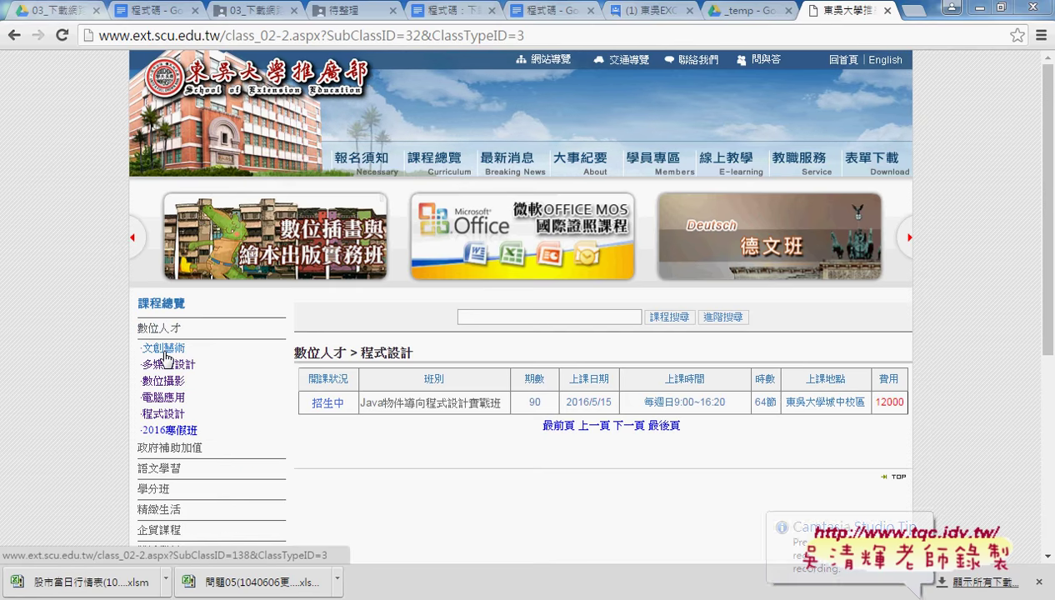
# Browse the 文創藝術 and 多媒體設計 categories, then open the complete 數位人才 course listing
pyautogui.click(165, 347)
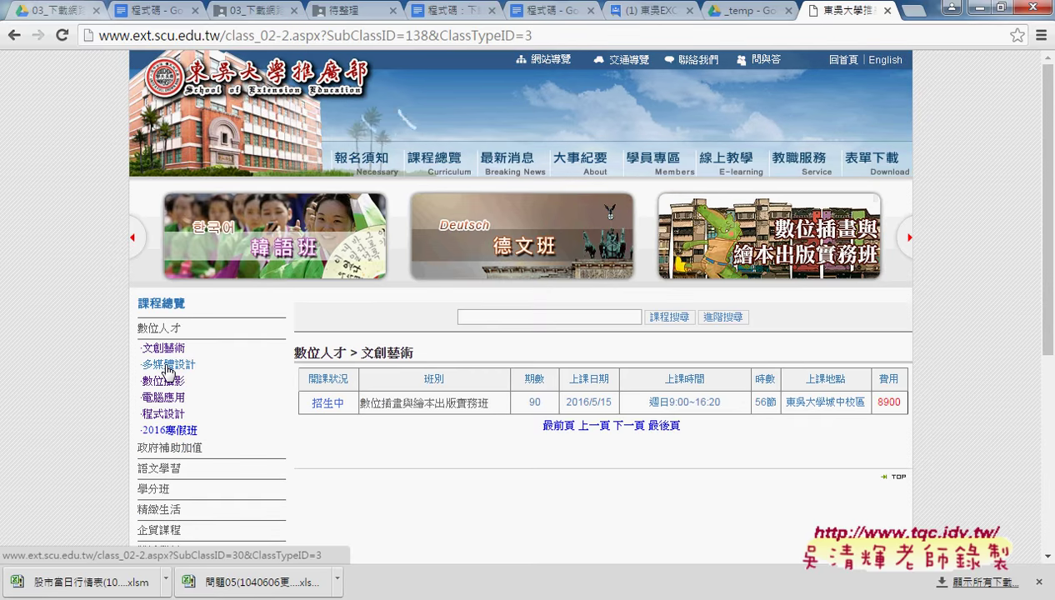
pyautogui.click(168, 364)
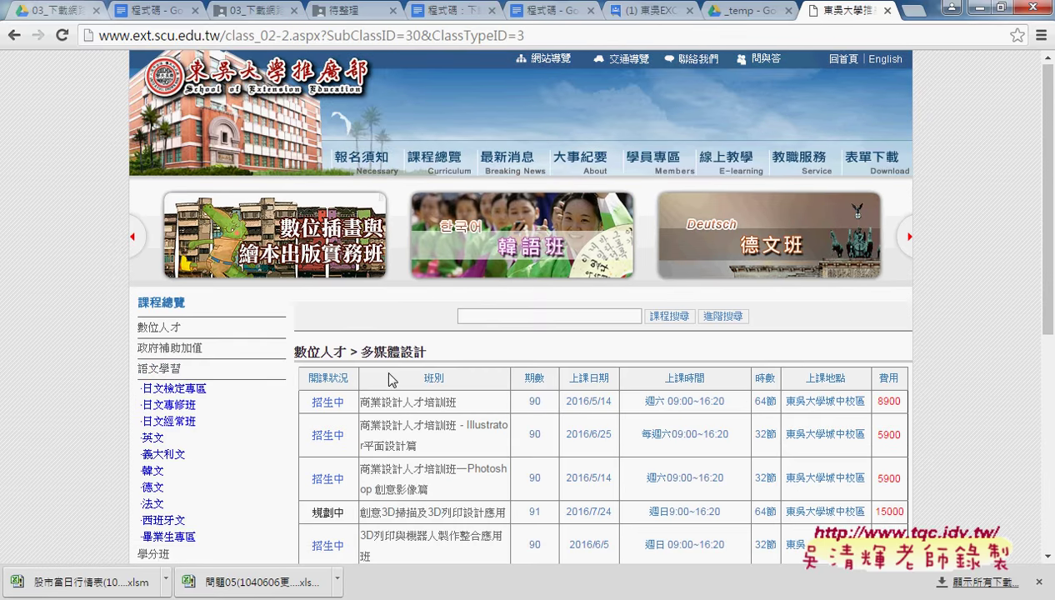
pyautogui.scroll(-2, 390, 409)
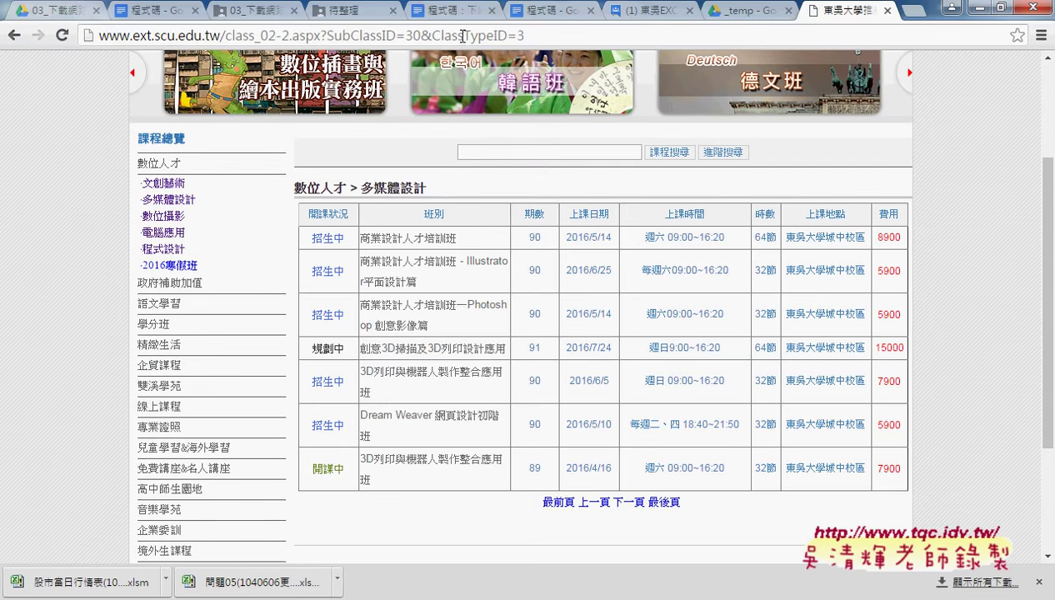
pyautogui.click(165, 166)
pyautogui.click(165, 166)
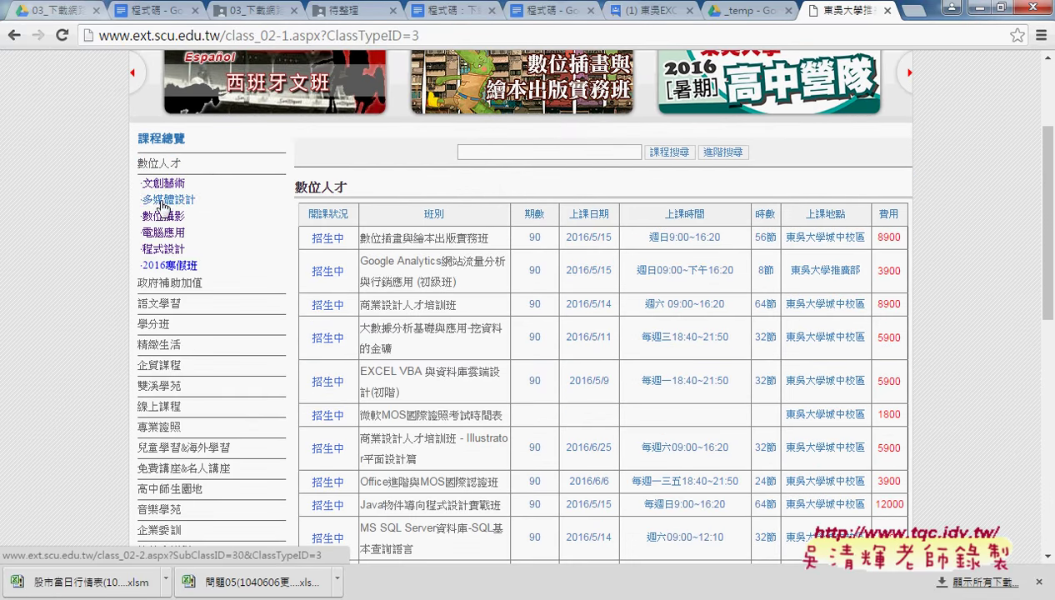
pyautogui.moveTo(163, 249)
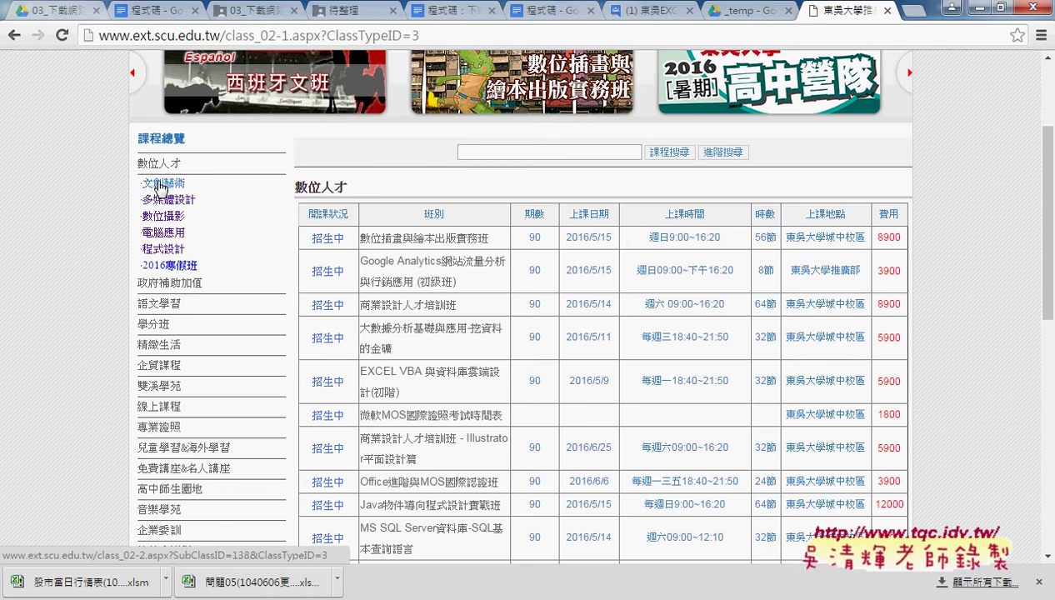
# Draw a red circle around the 數位人才 sub-category links in the sidebar
pyautogui.click(161, 265)
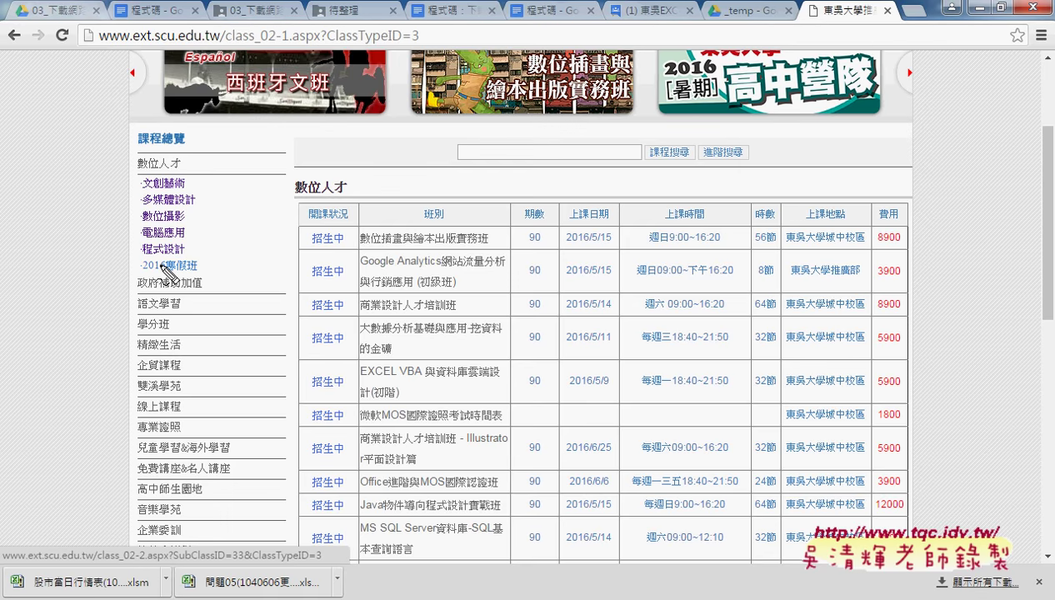
pyautogui.moveTo(198, 272)
pyautogui.mouseDown()
pyautogui.moveTo(185, 185)
pyautogui.moveTo(287, 73)
pyautogui.moveTo(235, 57)
pyautogui.moveTo(424, 50)
pyautogui.mouseUp()
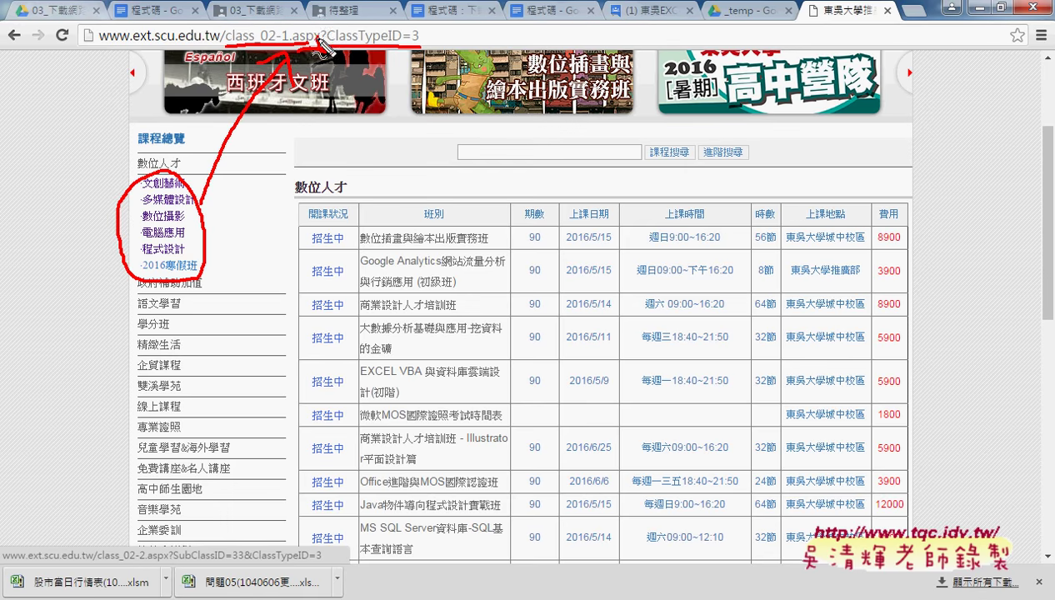
# Circle the ? in the page address in red and extend the line along the address
pyautogui.moveTo(321, 49); pyautogui.dragTo(334, 59)
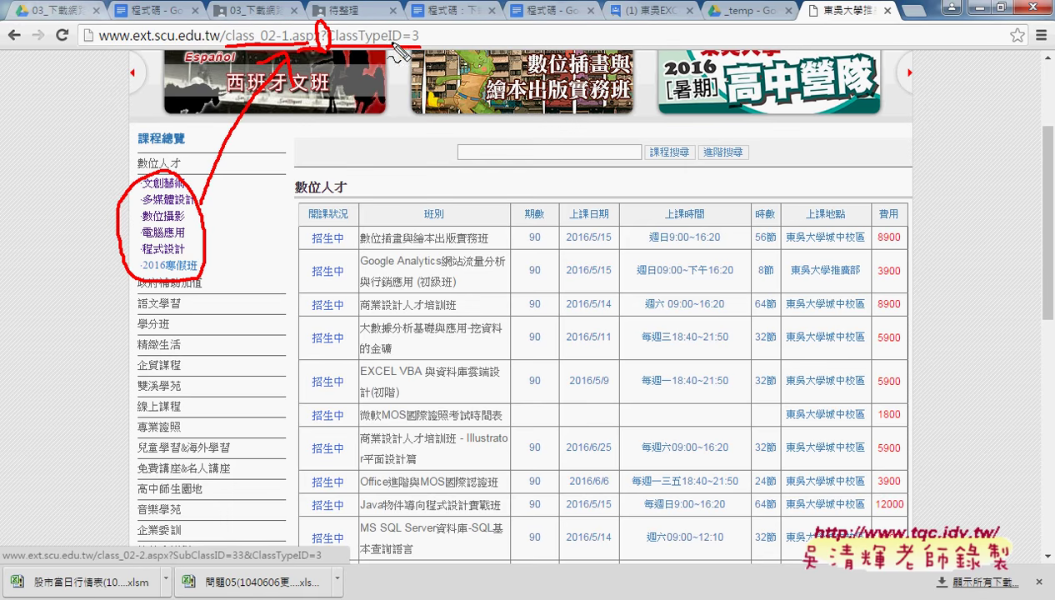
pyautogui.moveTo(415, 50); pyautogui.dragTo(421, 52)
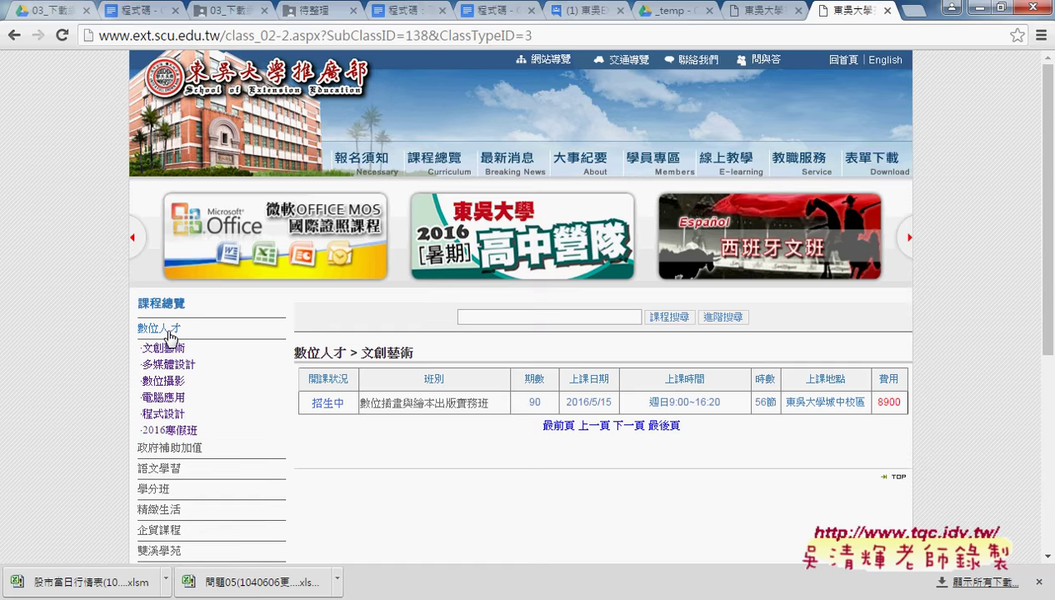
# Reload the full 數位人才 list and scroll to its bottom, showing the table spans two pages
pyautogui.click(161, 336)
pyautogui.scroll(-4, 600, 396)
pyautogui.scroll(-5, 608, 396)
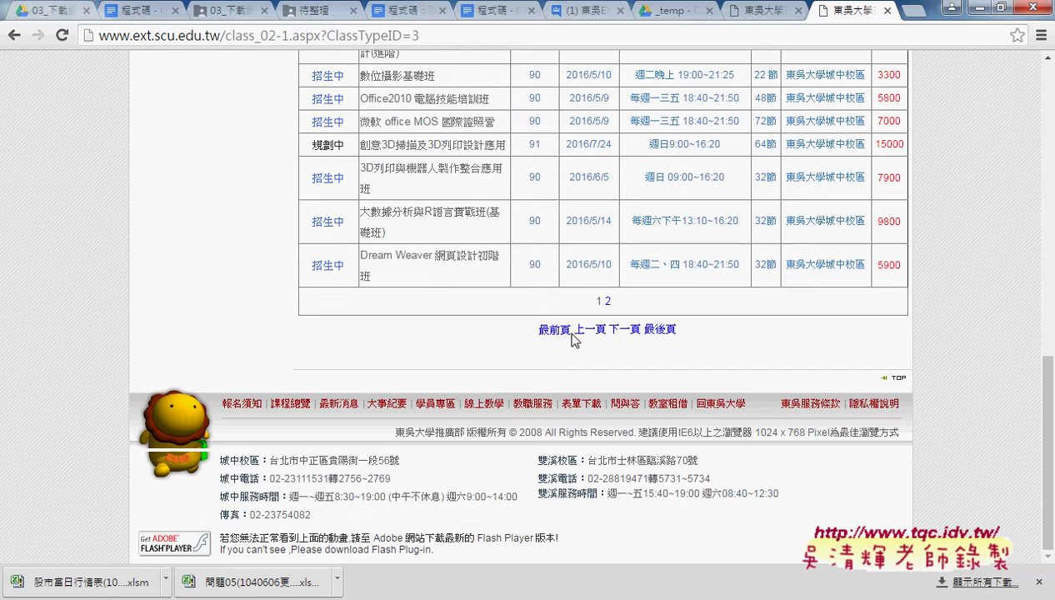
pyautogui.click(343, 36)
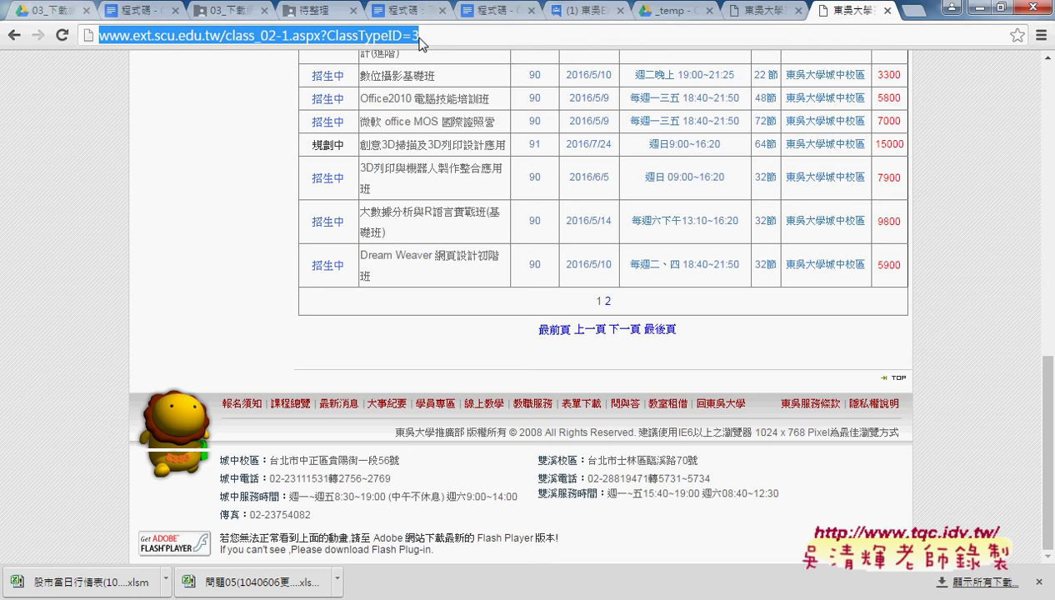
pyautogui.click(402, 38)
pyautogui.moveTo(319, 36); pyautogui.dragTo(486, 36)
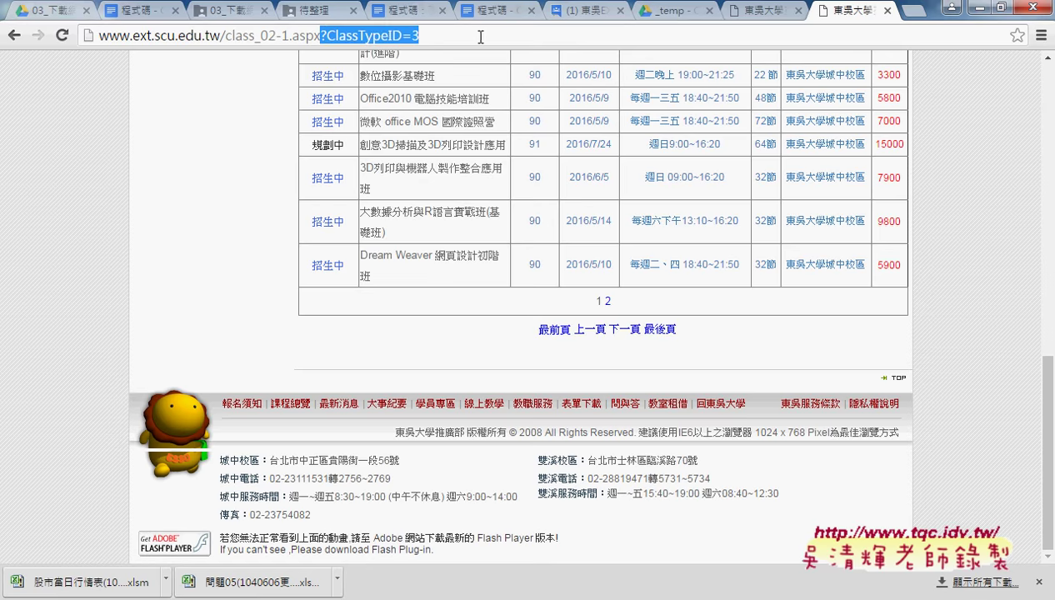
pyautogui.press('Delete')
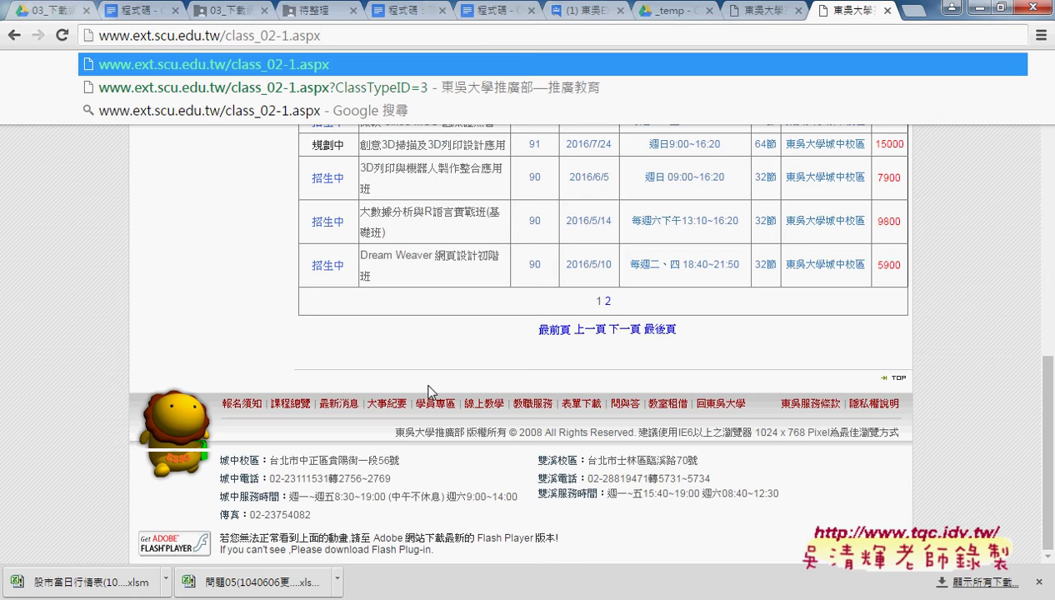
# Underline the 文創藝術 link and its previewed address in red, then open that one-course list
pyautogui.scroll(1, 306, 385)
pyautogui.scroll(4, 231, 389)
pyautogui.scroll(3, 221, 367)
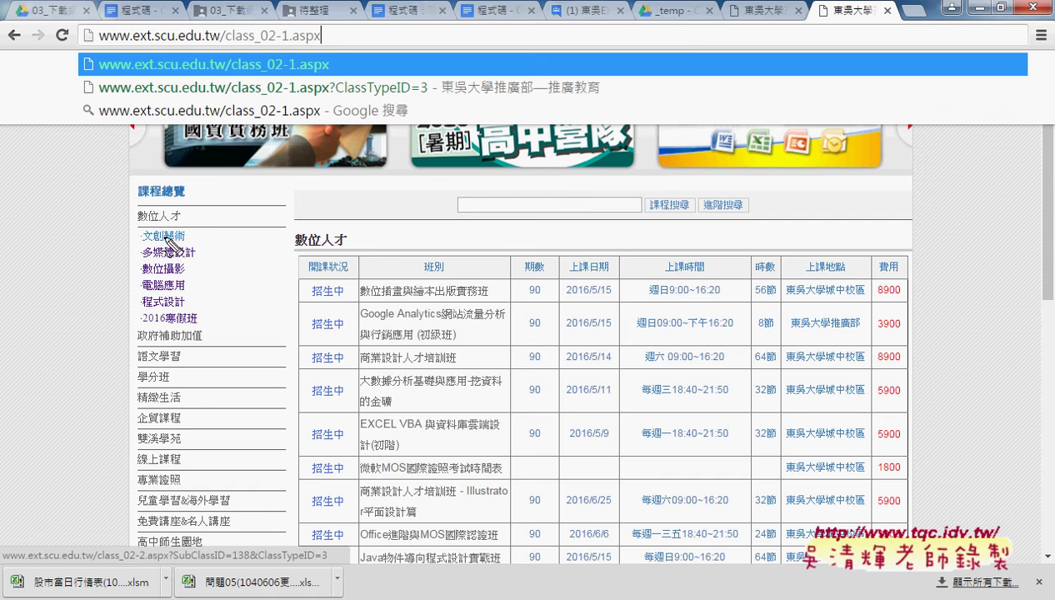
pyautogui.moveTo(144, 248); pyautogui.dragTo(185, 247)
pyautogui.moveTo(327, 562)
pyautogui.mouseDown()
pyautogui.moveTo(3, 556)
pyautogui.moveTo(167, 540)
pyautogui.moveTo(350, 547)
pyautogui.moveTo(321, 574)
pyautogui.moveTo(223, 579)
pyautogui.mouseUp()
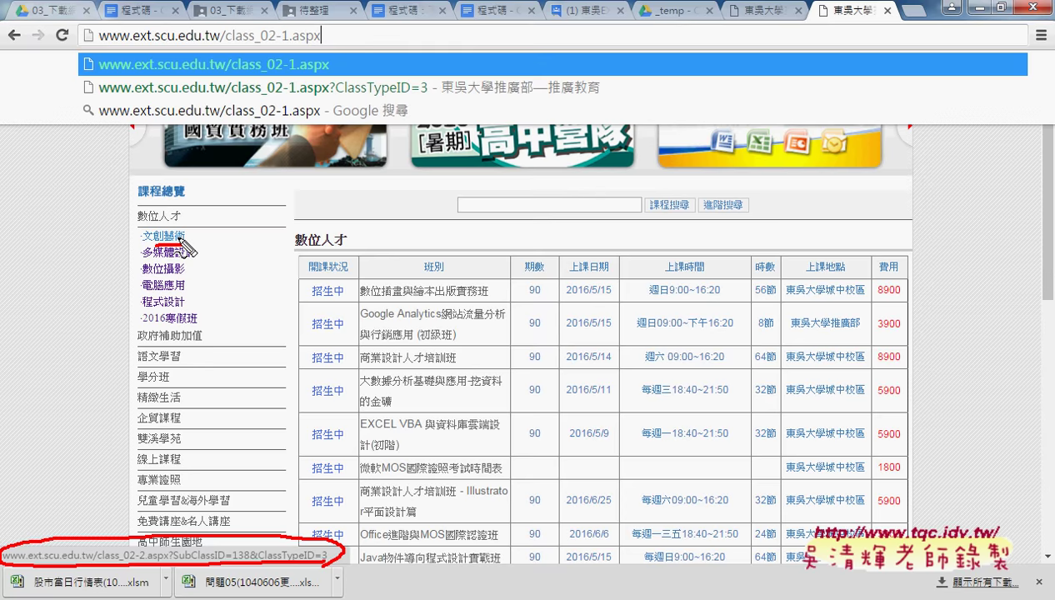
pyautogui.press('Escape')
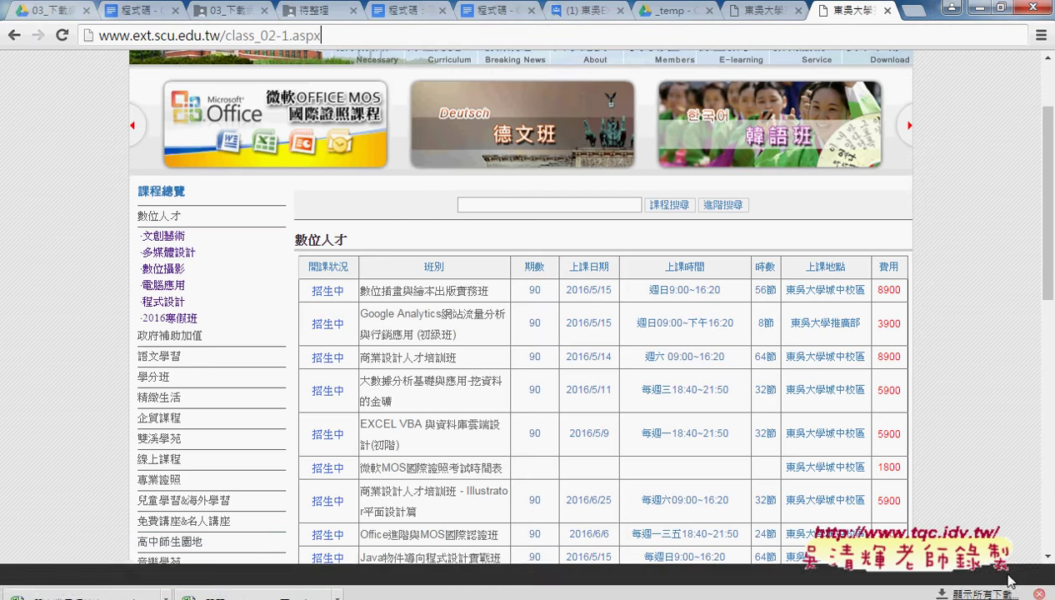
pyautogui.click(176, 240)
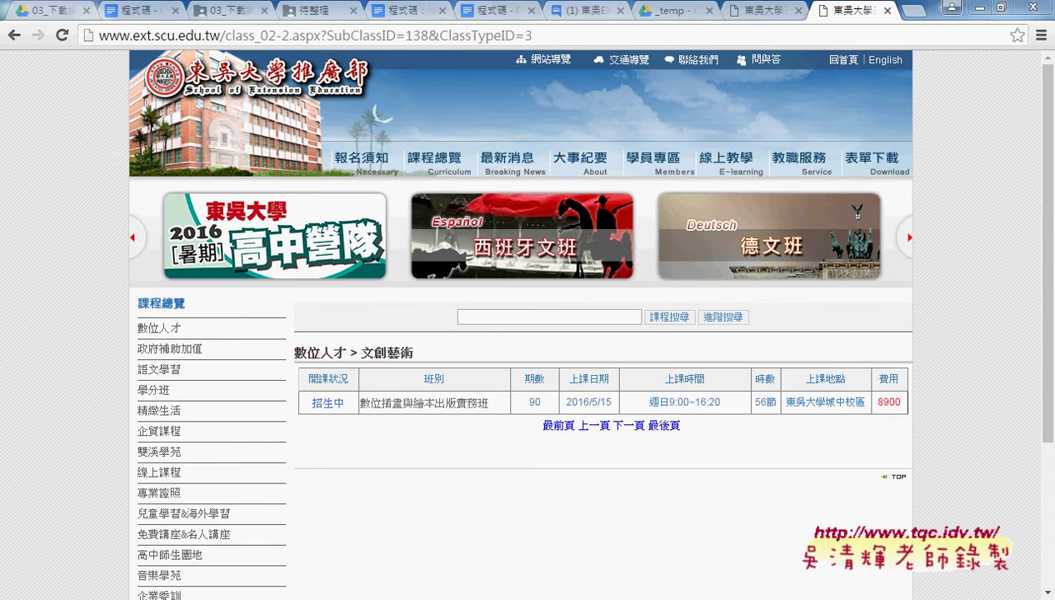
# Bring up the Notepad list of six SubClassID URLs, shift it left, and minimize Chrome
pyautogui.hotkey('alt', 'Tab')
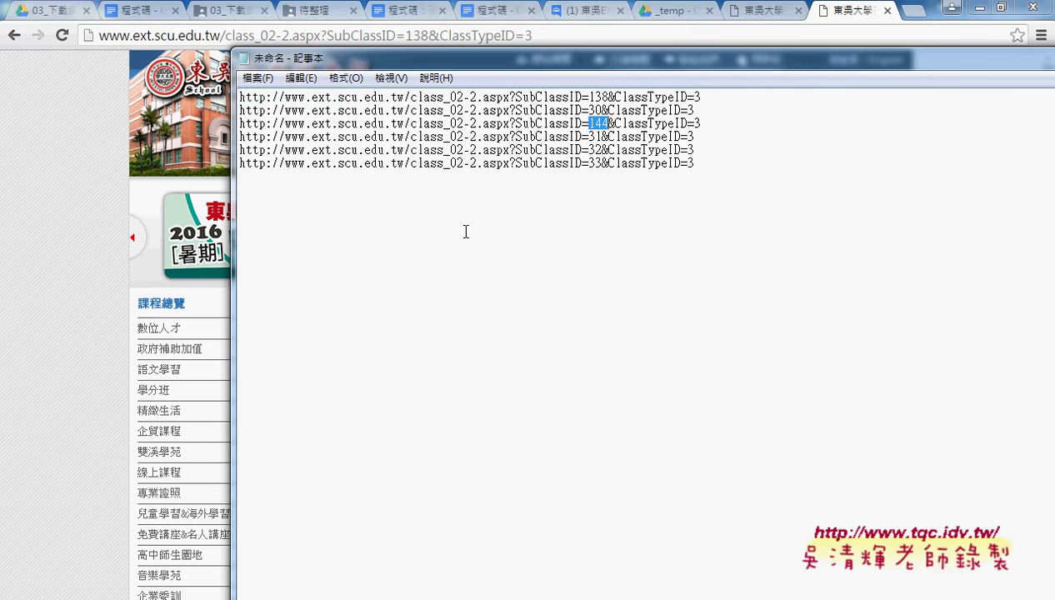
pyautogui.moveTo(409, 53)
pyautogui.mouseDown()
pyautogui.moveTo(333, 94)
pyautogui.moveTo(286, 59)
pyautogui.mouseUp()
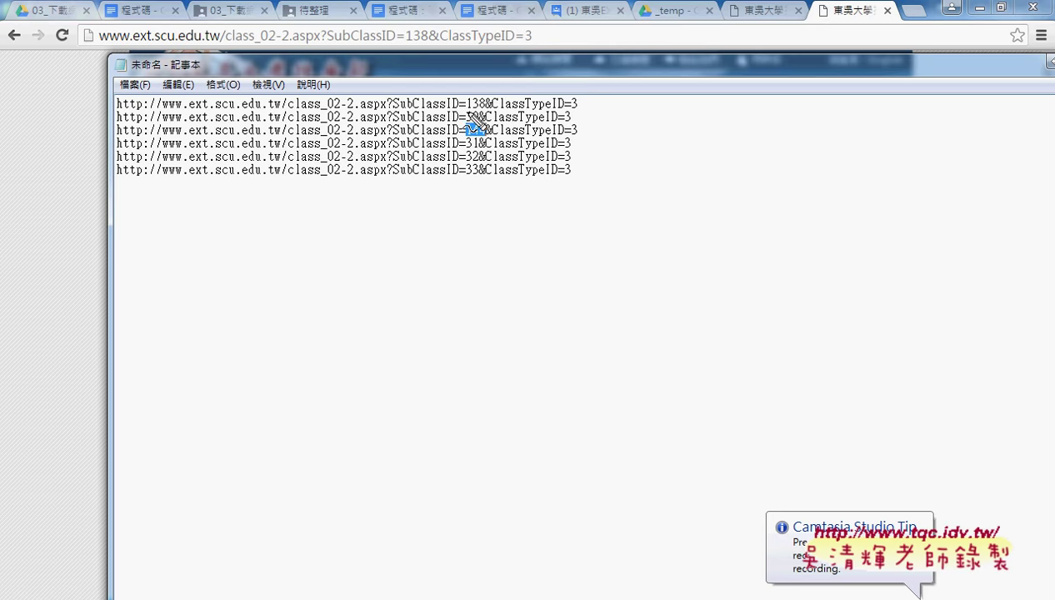
pyautogui.moveTo(468, 110)
pyautogui.mouseDown()
pyautogui.moveTo(485, 105)
pyautogui.moveTo(478, 174)
pyautogui.mouseUp()
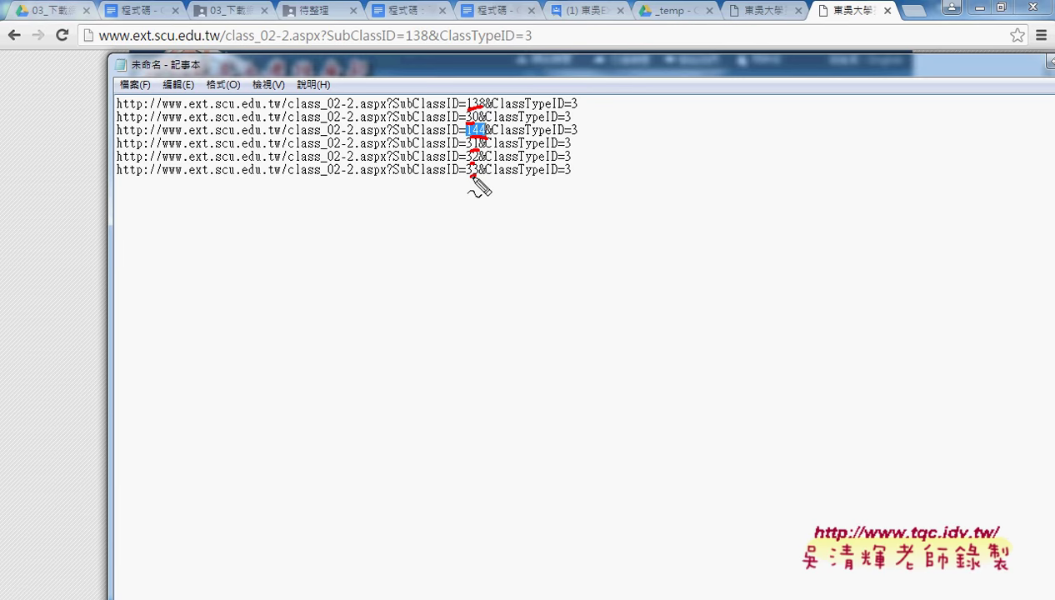
pyautogui.press('Escape')
pyautogui.click(978, 10)
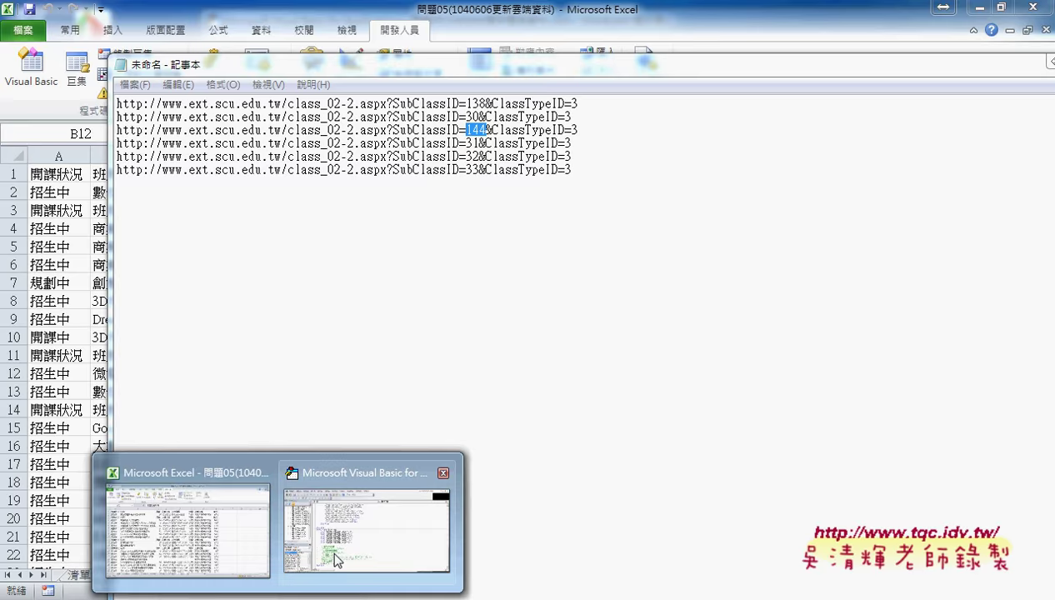
pyautogui.click(366, 525)
pyautogui.moveTo(638, 369); pyautogui.dragTo(396, 308)
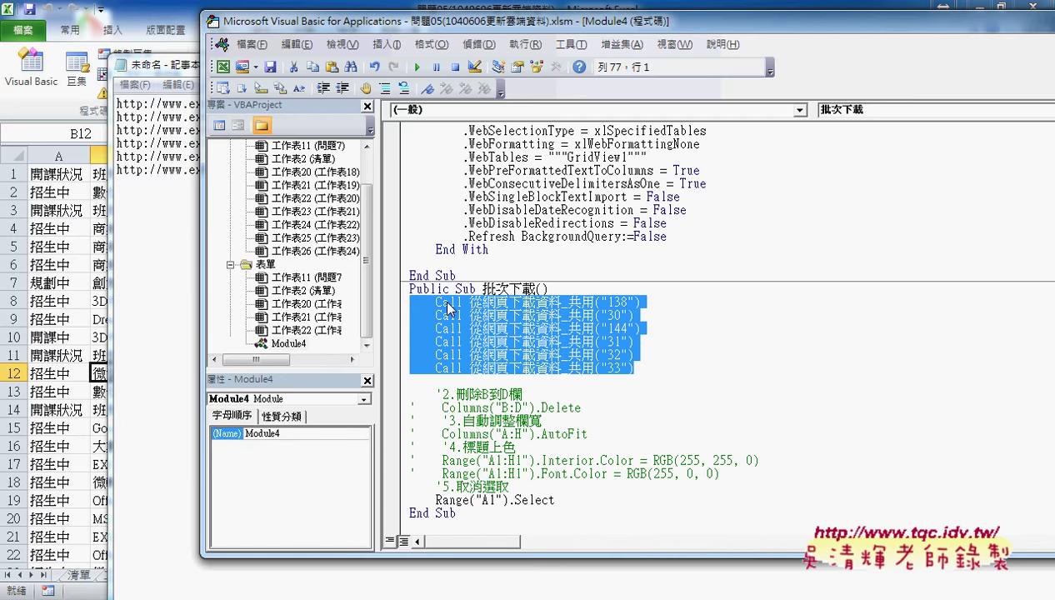
pyautogui.click(503, 302)
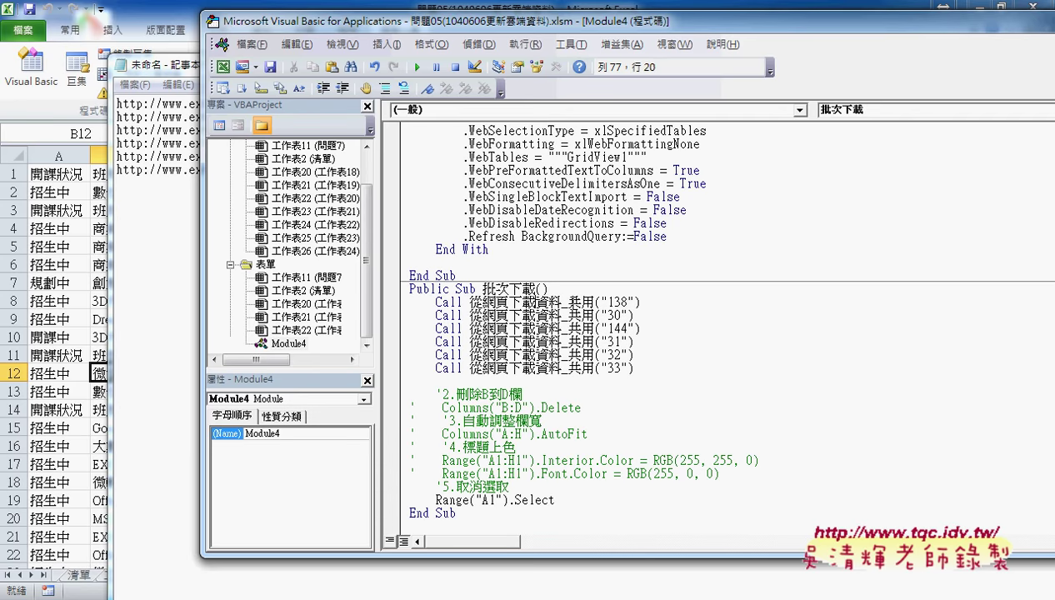
pyautogui.moveTo(594, 302); pyautogui.dragTo(561, 302)
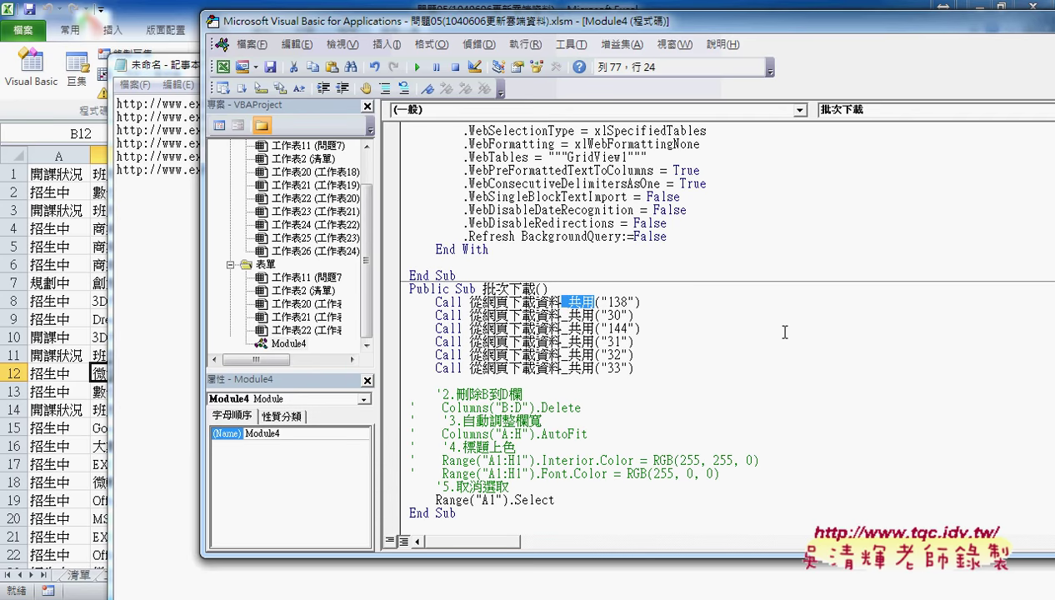
pyautogui.scroll(2, 766, 375)
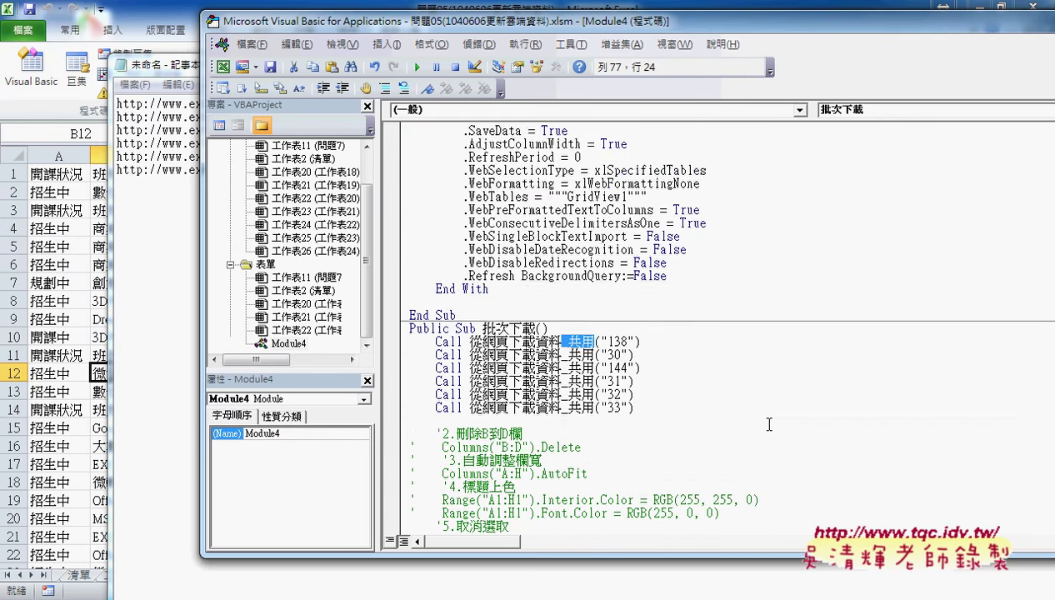
pyautogui.scroll(2, 767, 375)
pyautogui.moveTo(734, 556); pyautogui.dragTo(730, 590)
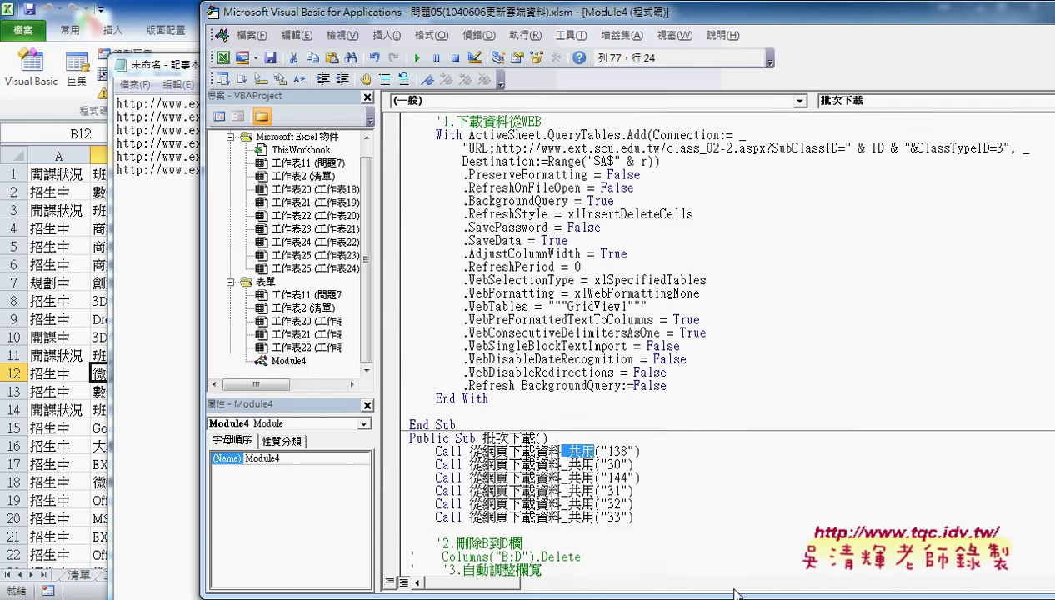
pyautogui.scroll(2, 686, 478)
pyautogui.scroll(1, 686, 477)
pyautogui.scroll(-1, 688, 477)
pyautogui.scroll(-4, 688, 478)
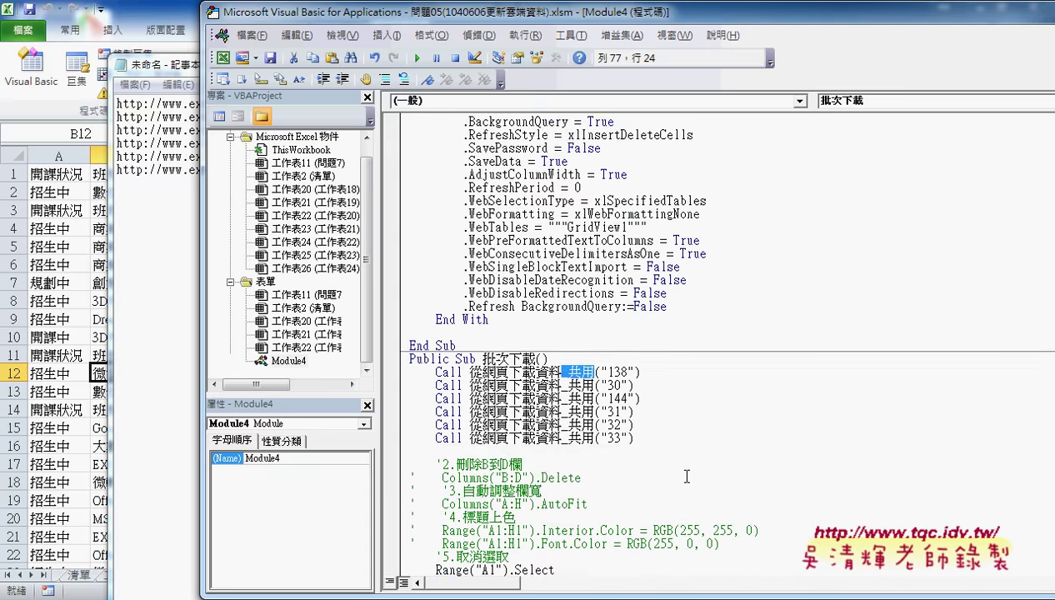
pyautogui.scroll(-1, 688, 477)
pyautogui.moveTo(507, 530); pyautogui.dragTo(393, 435)
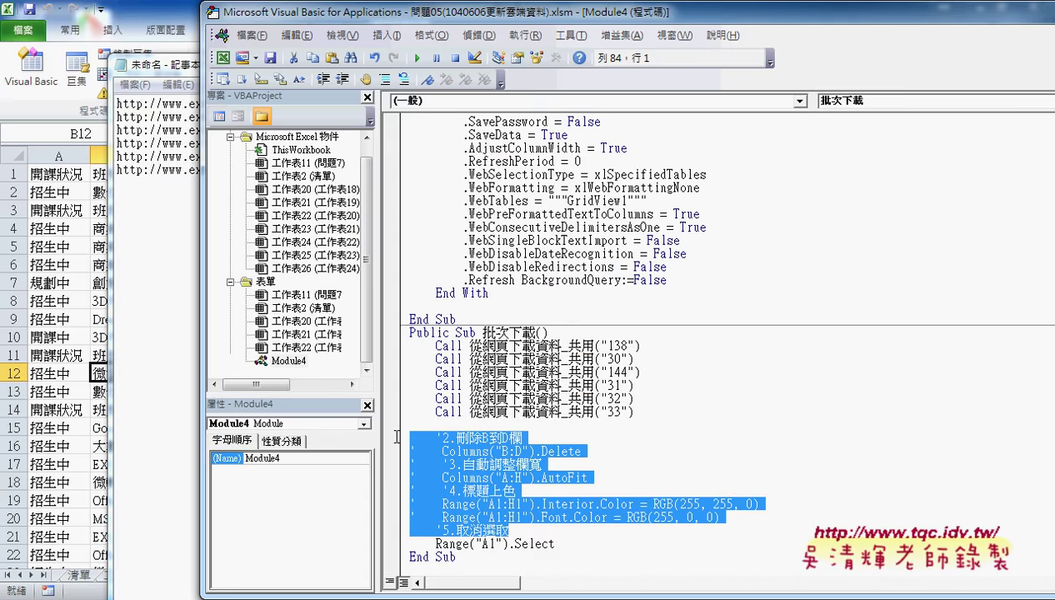
pyautogui.moveTo(582, 544); pyautogui.dragTo(398, 435)
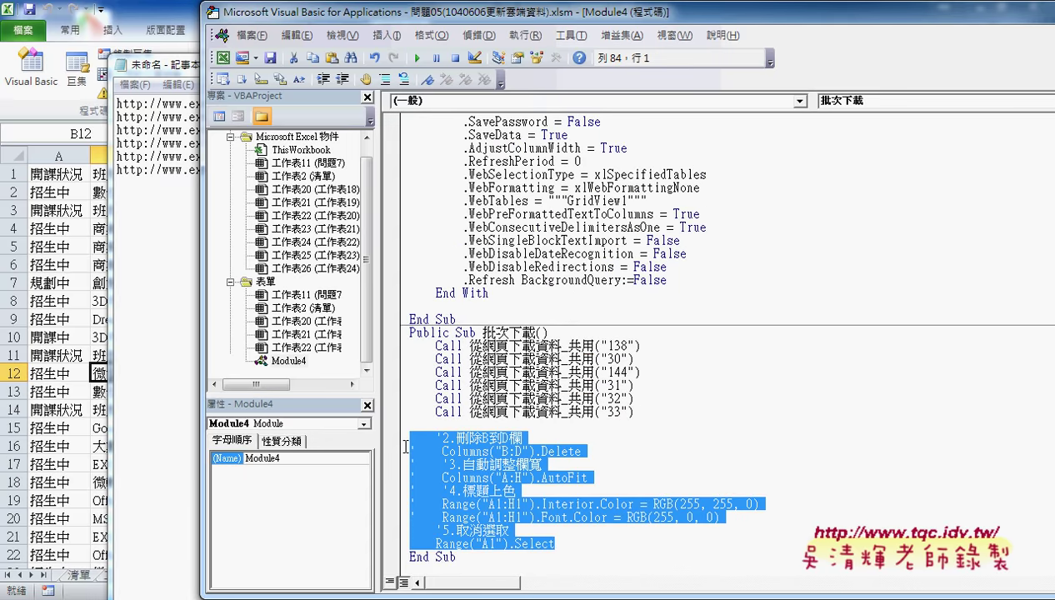
pyautogui.scroll(5, 518, 480)
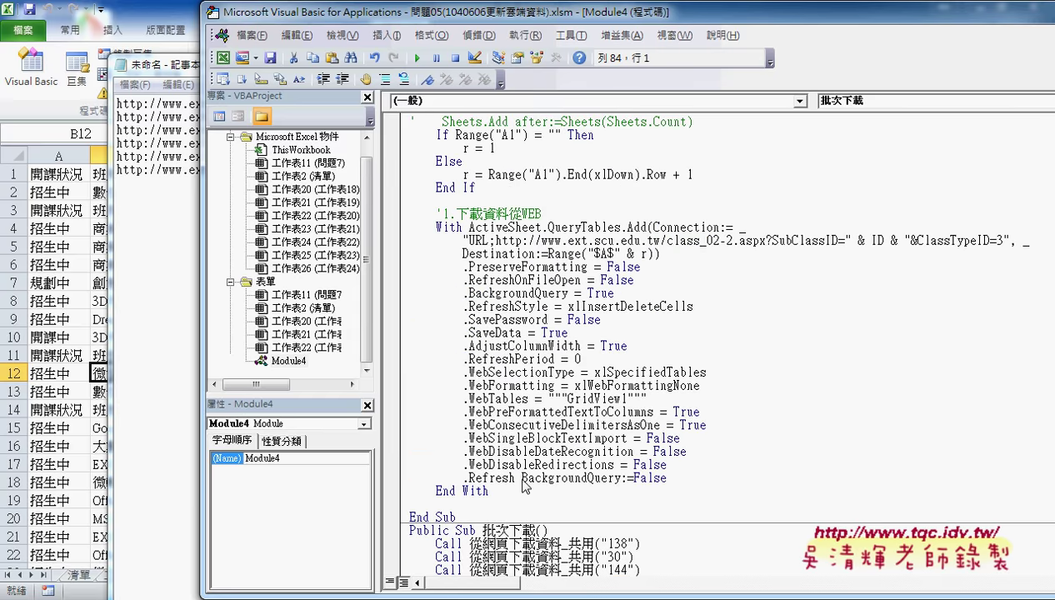
# Delete the four commented Sheets.Count check and Sheets.Add lines at the Sub's start
pyautogui.moveTo(498, 491)
pyautogui.mouseDown()
pyautogui.moveTo(468, 478)
pyautogui.moveTo(410, 227)
pyautogui.mouseUp()
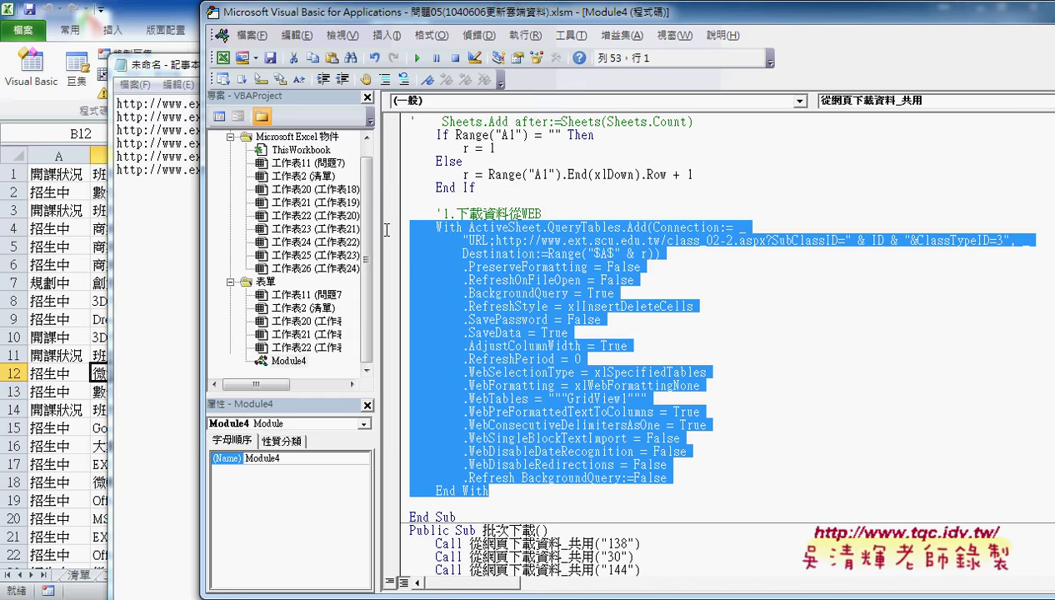
pyautogui.scroll(2, 675, 331)
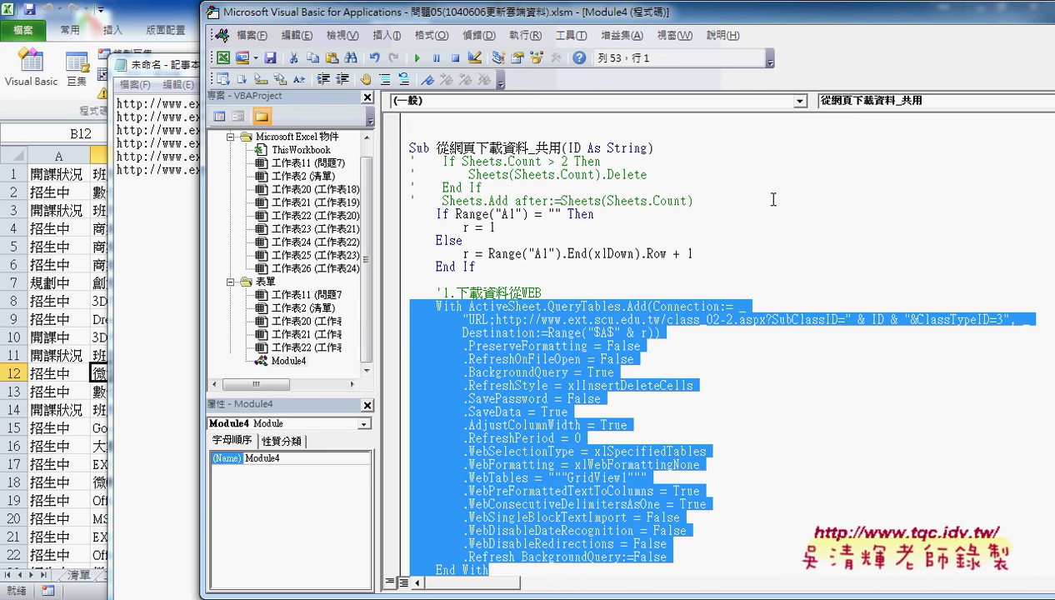
pyautogui.moveTo(753, 196); pyautogui.dragTo(398, 156)
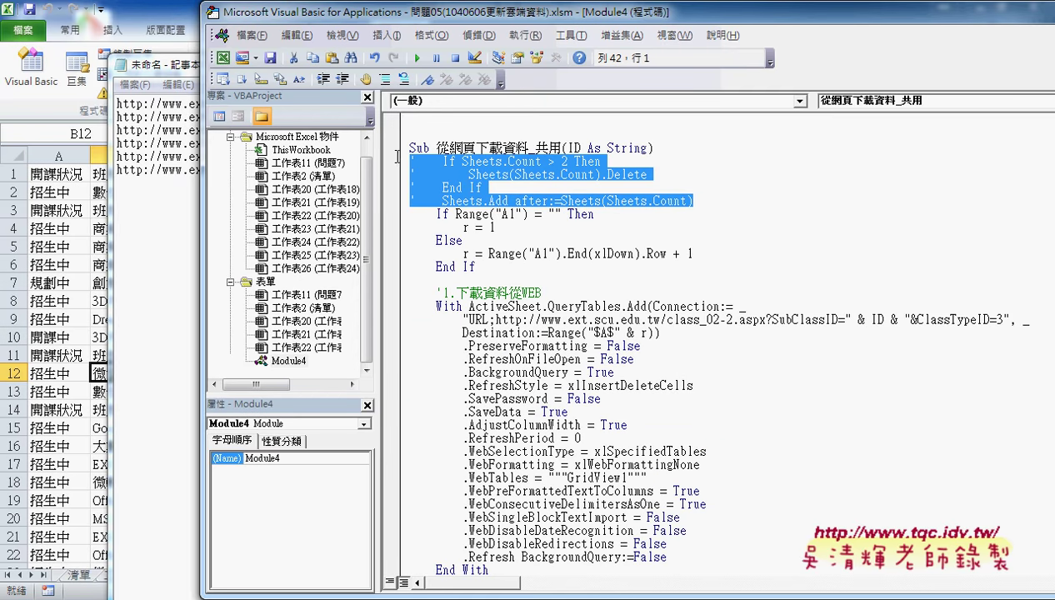
pyautogui.press('Delete')
pyautogui.press('Delete')
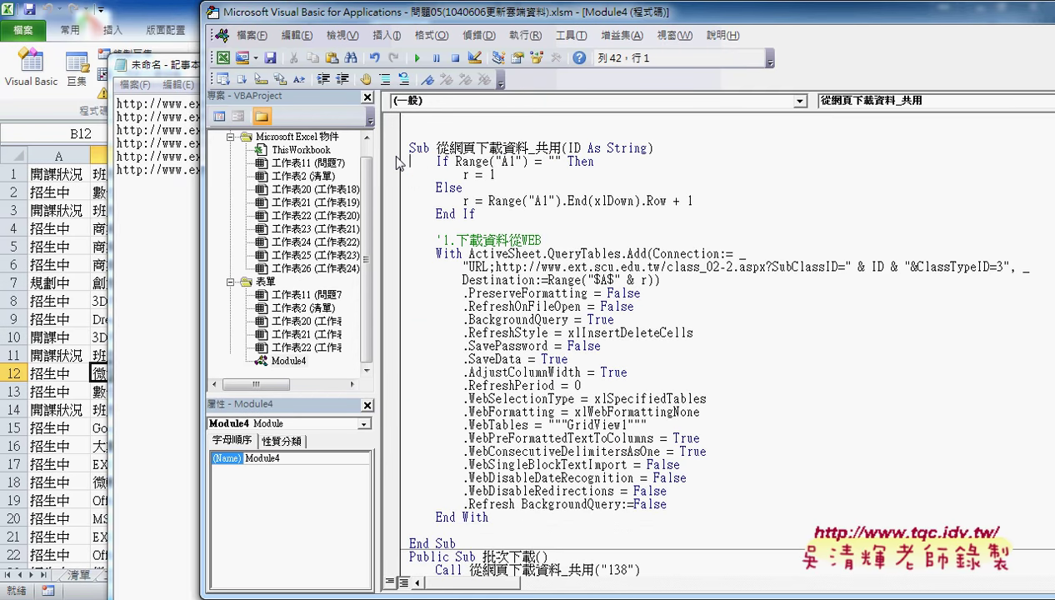
# Select the ID parameter name and its As String type in the Sub header
pyautogui.click(578, 148)
pyautogui.doubleClick(573, 148)
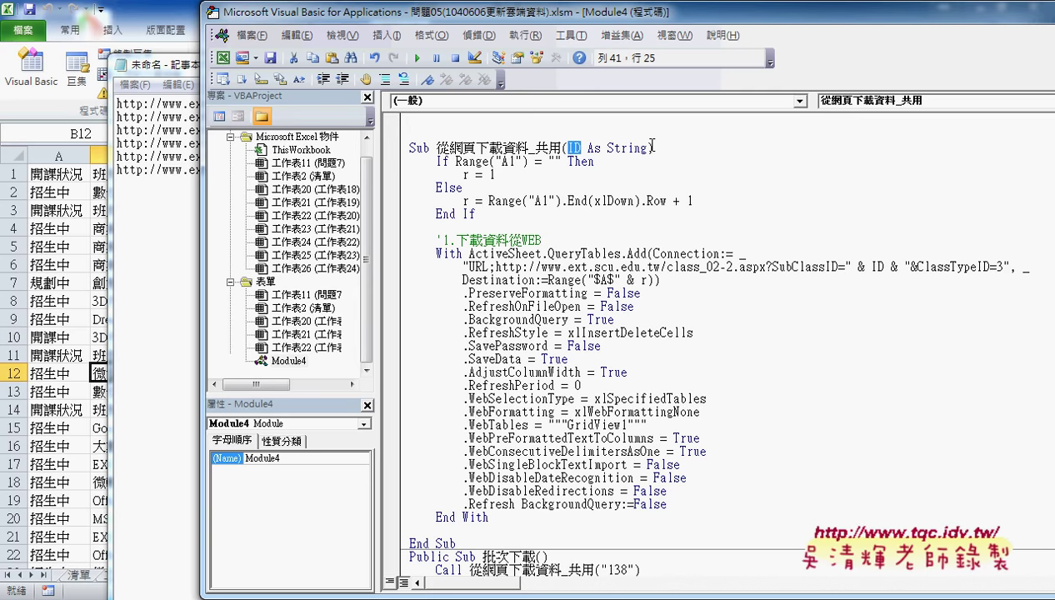
pyautogui.moveTo(650, 147); pyautogui.dragTo(587, 148)
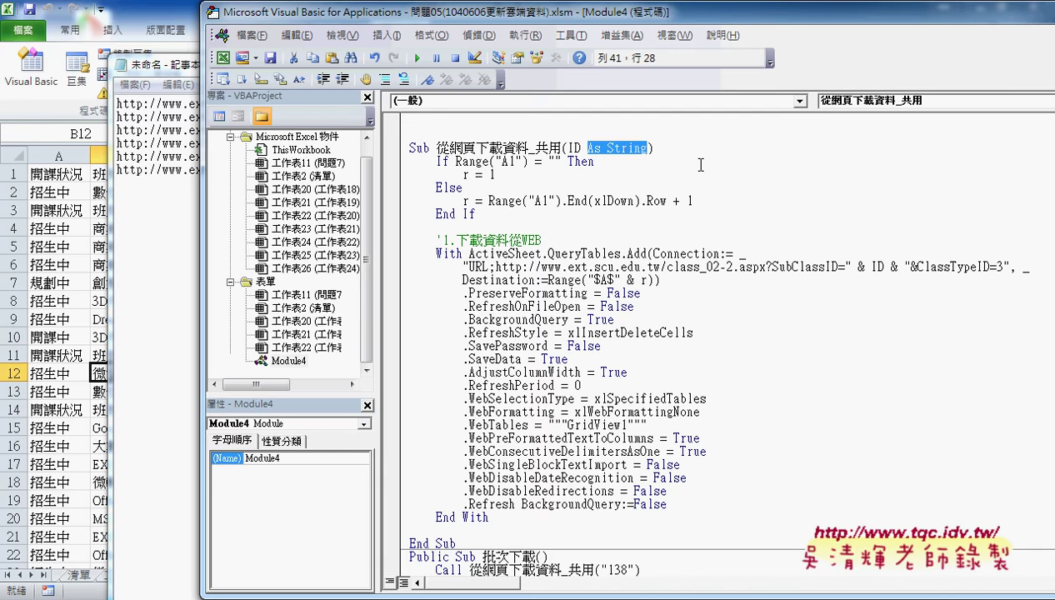
pyautogui.scroll(-1, 701, 166)
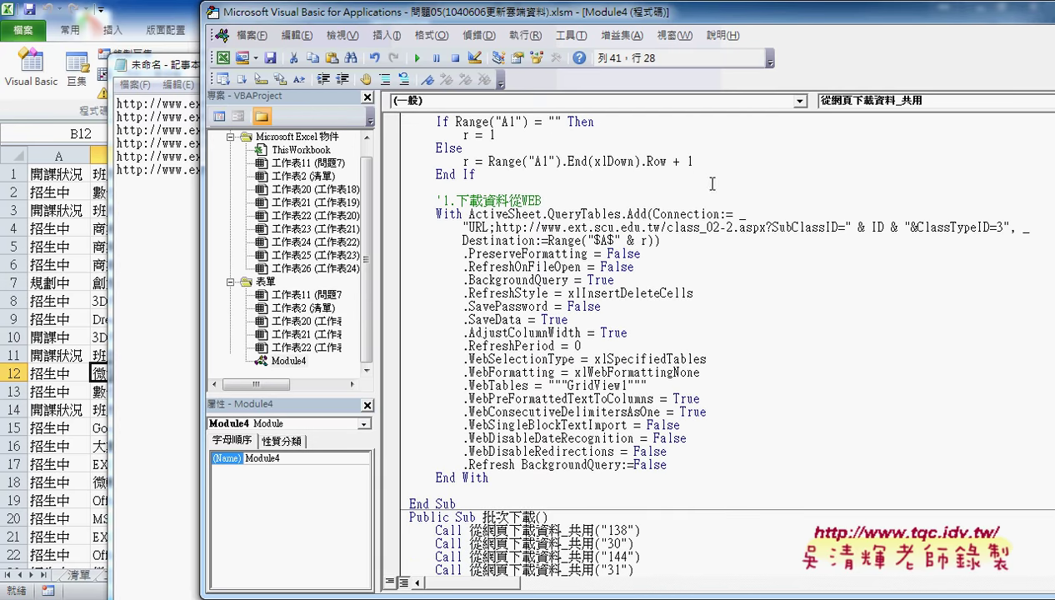
pyautogui.moveTo(469, 226); pyautogui.dragTo(731, 233)
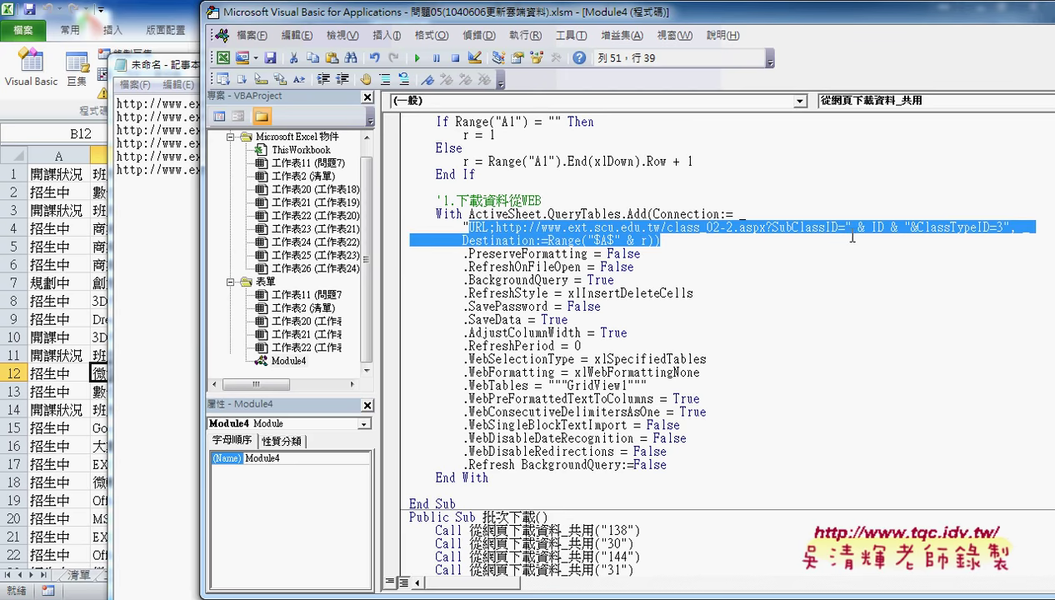
pyautogui.moveTo(730, 233); pyautogui.dragTo(1006, 226)
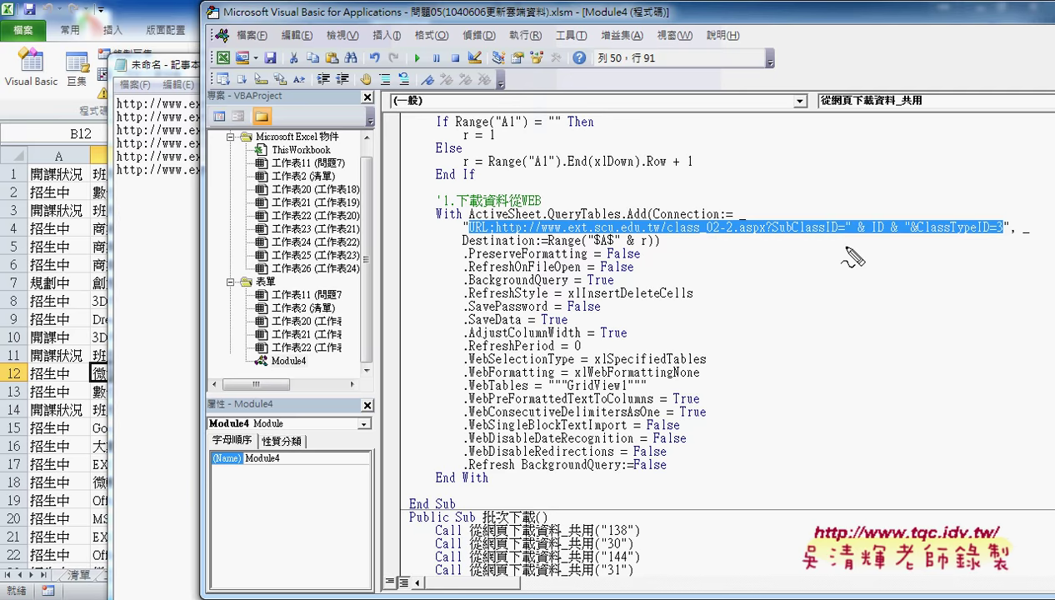
pyautogui.press('Escape')
pyautogui.hotkey('shift', 'Home')
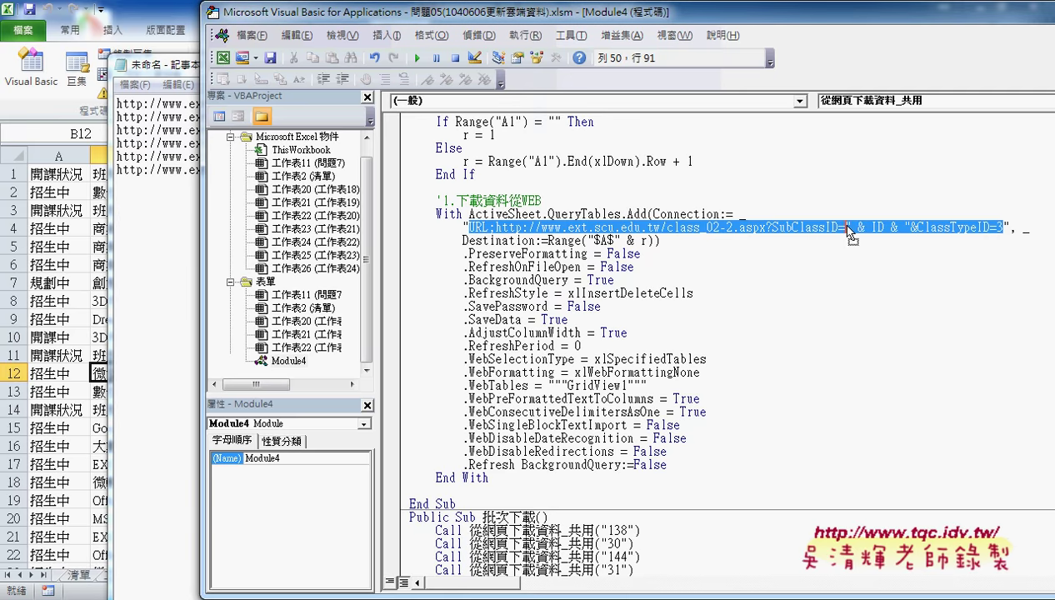
pyautogui.click(837, 225)
pyautogui.moveTo(918, 224); pyautogui.dragTo(846, 224)
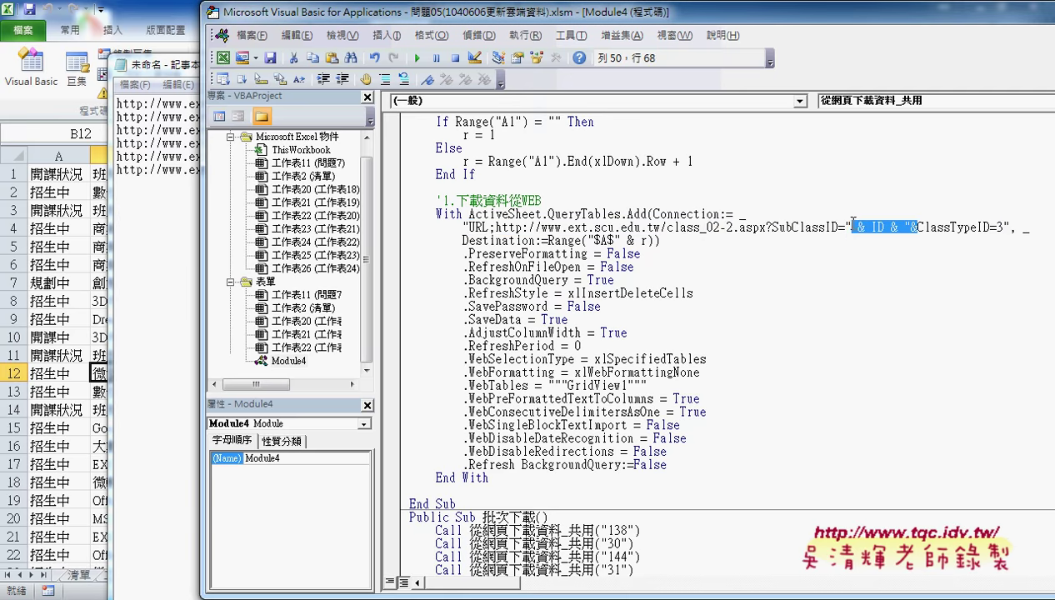
pyautogui.moveTo(910, 225); pyautogui.dragTo(845, 225)
pyautogui.press('Delete')
pyautogui.write('133')
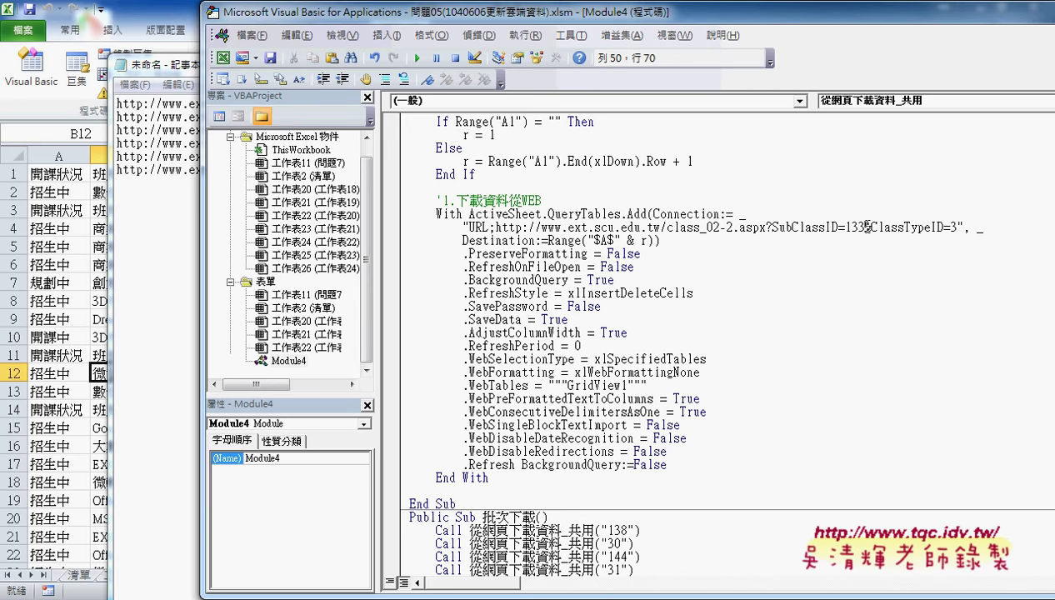
pyautogui.moveTo(866, 226); pyautogui.dragTo(846, 226)
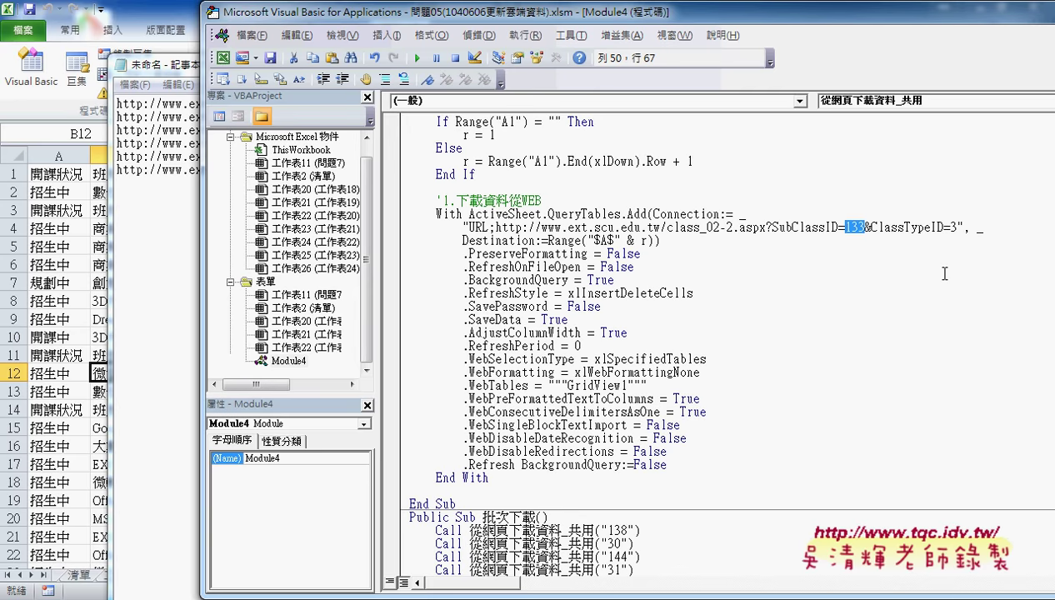
pyautogui.write('""')
pyautogui.press('Left')
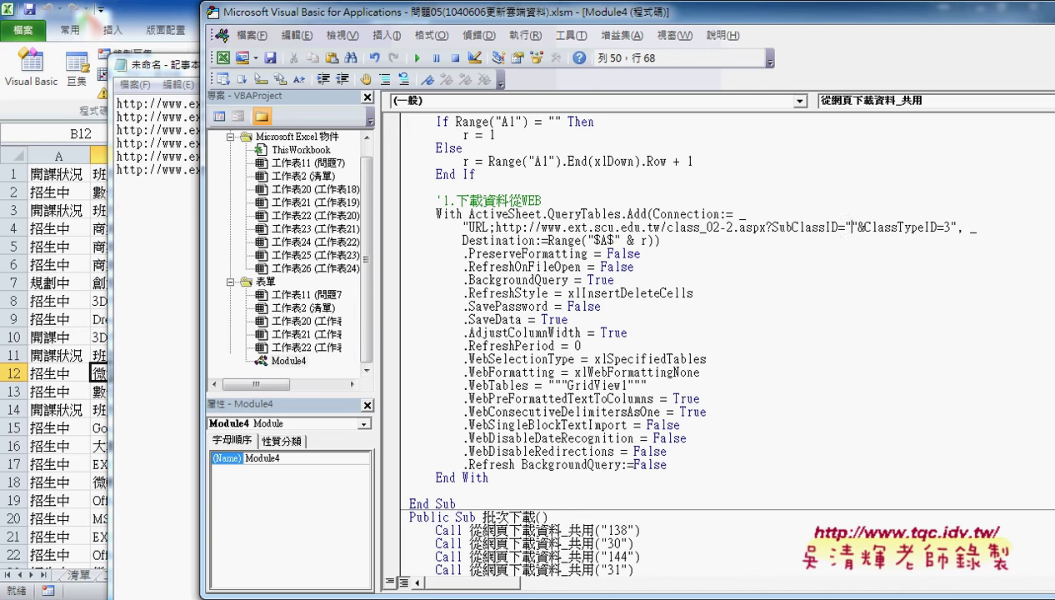
pyautogui.write('&&')
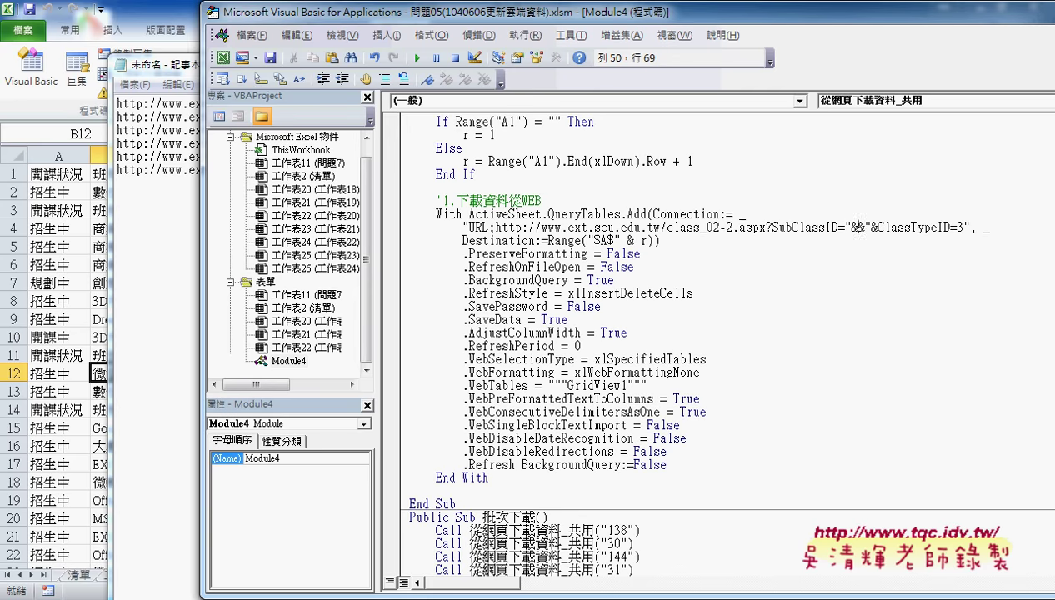
pyautogui.write(' D')
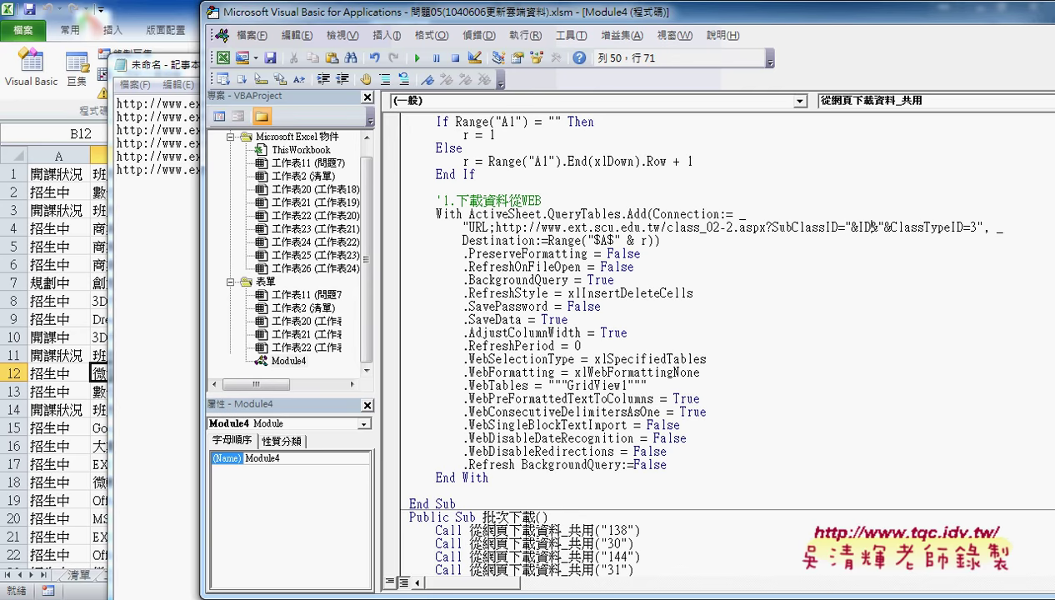
pyautogui.click(852, 227)
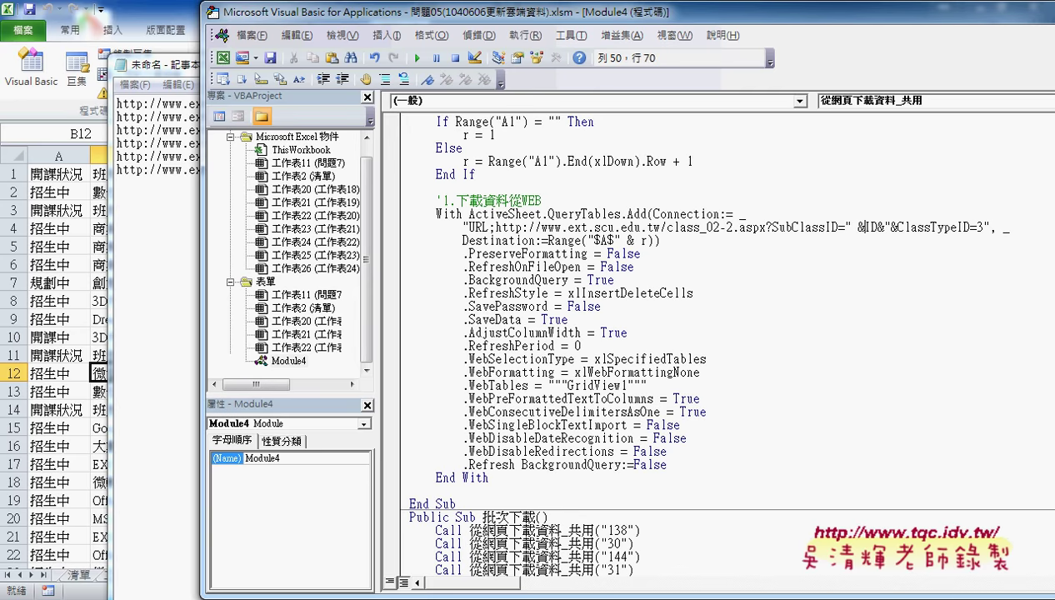
pyautogui.write('&')
pyautogui.press('Right')
pyautogui.press('Right')
pyautogui.press('Right')
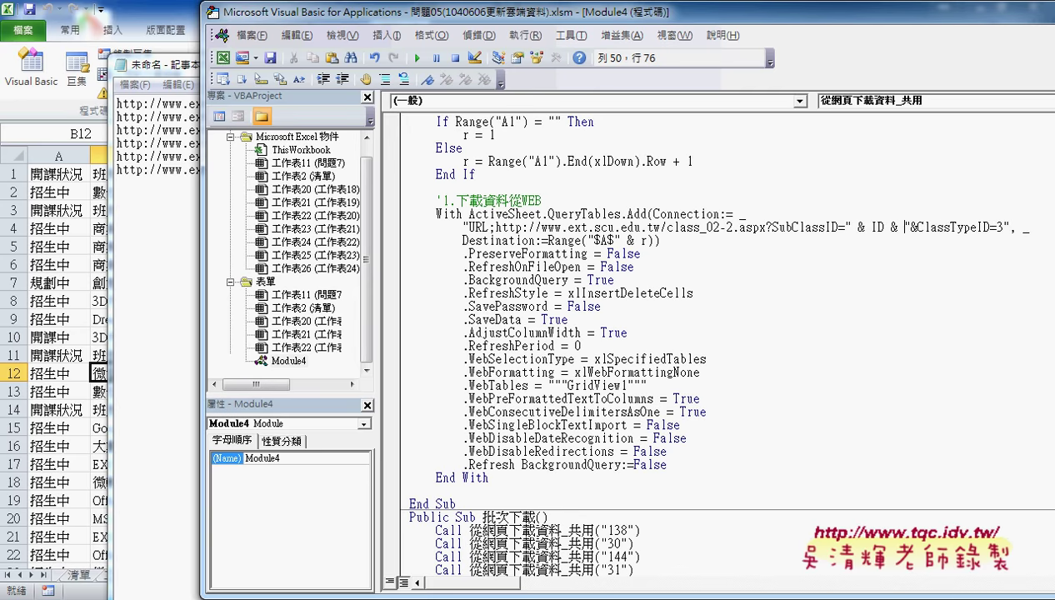
pyautogui.press('Down')
pyautogui.moveTo(846, 227); pyautogui.dragTo(911, 231)
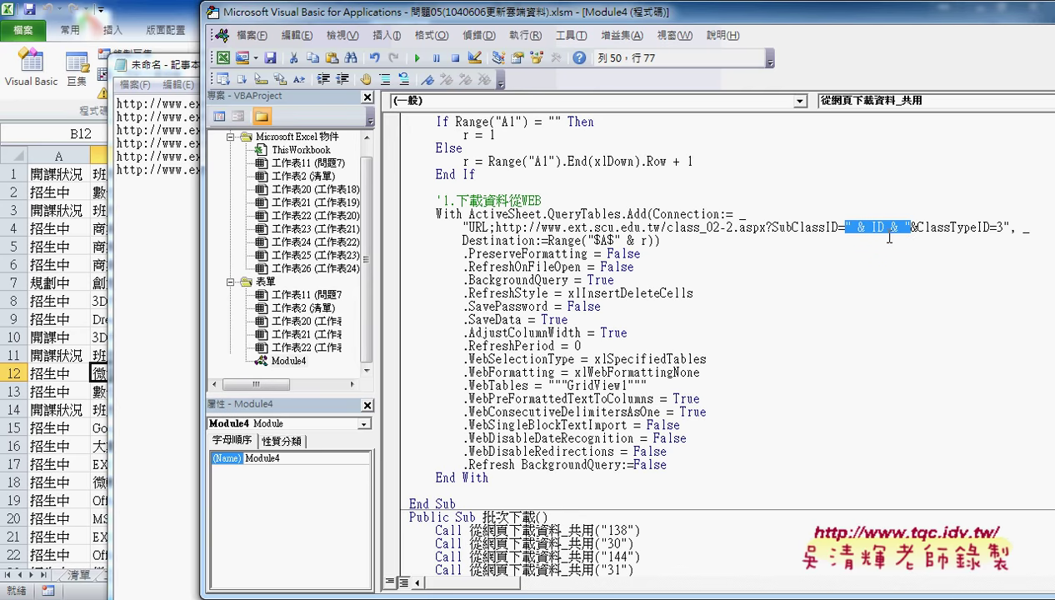
pyautogui.click(617, 239)
pyautogui.moveTo(617, 239); pyautogui.dragTo(649, 240)
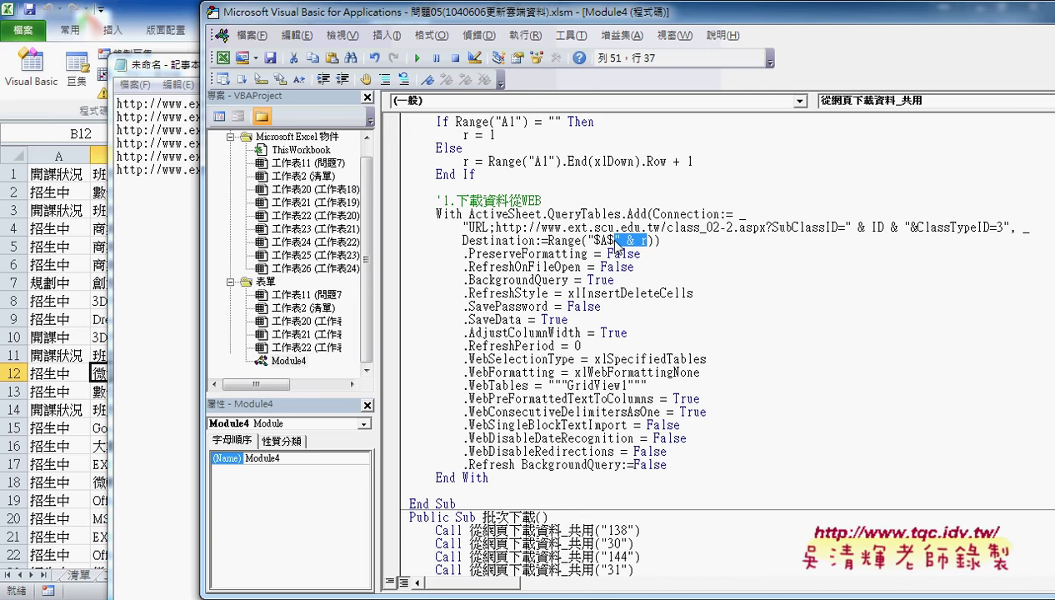
pyautogui.press('Left')
pyautogui.write('1')
pyautogui.press('Right')
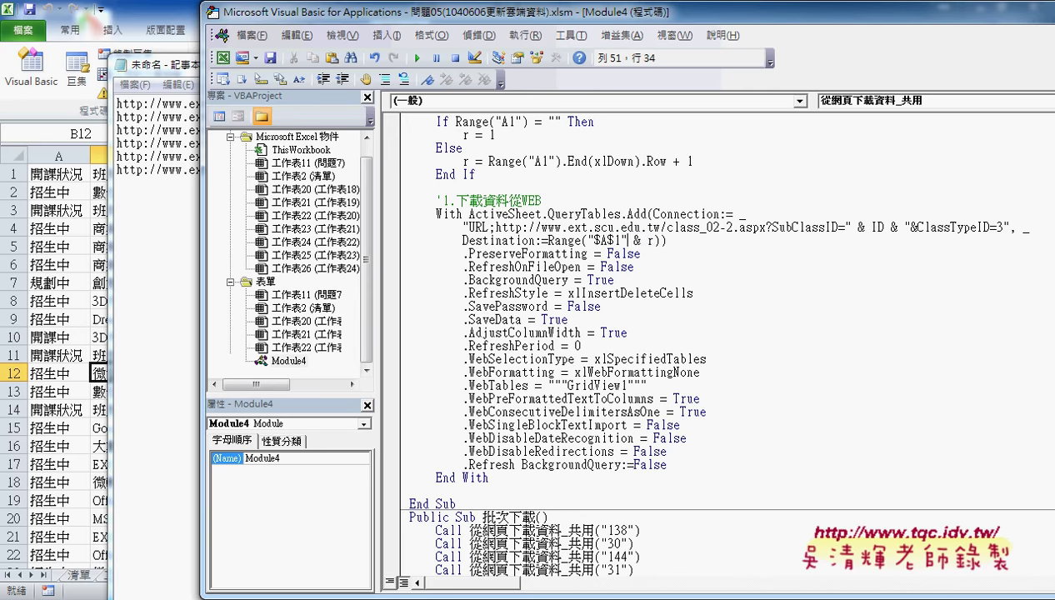
pyautogui.press('Delete')
pyautogui.press('Delete')
pyautogui.press('Delete')
pyautogui.press('Delete')
pyautogui.moveTo(629, 237); pyautogui.dragTo(590, 242)
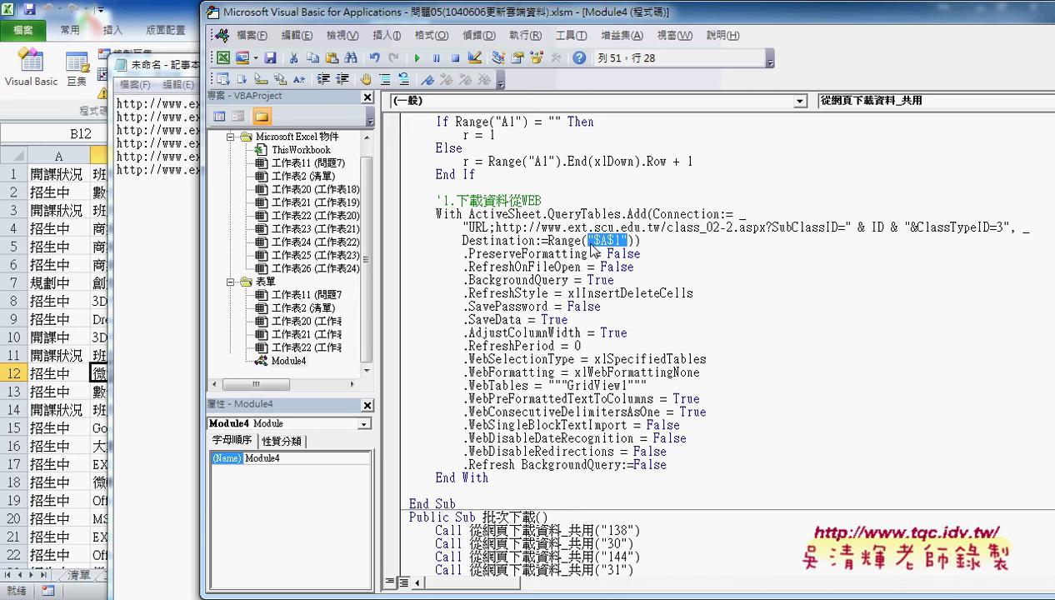
pyautogui.click(616, 240)
pyautogui.doubleClick(618, 240)
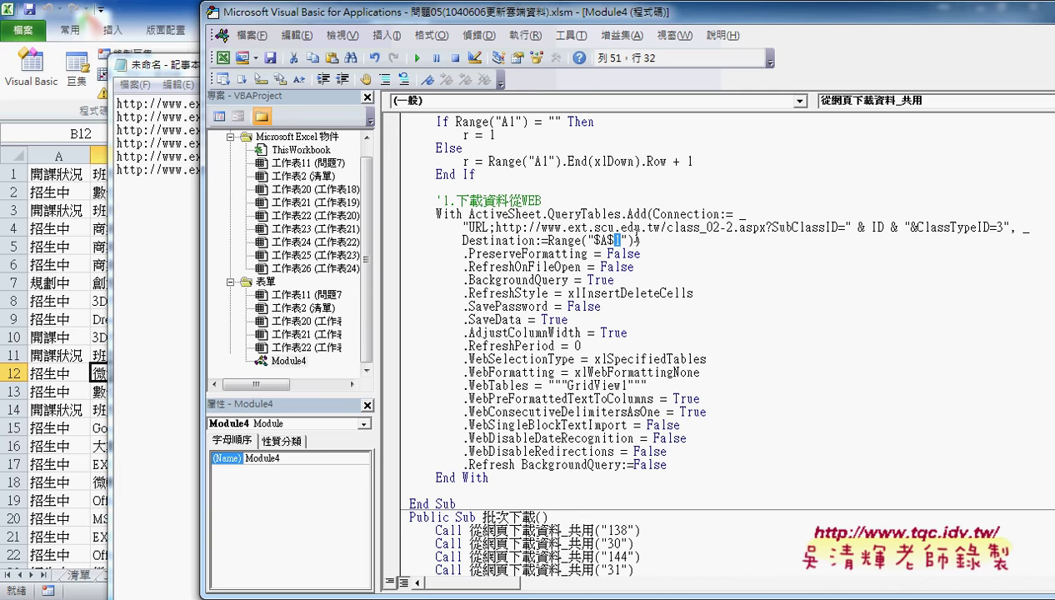
pyautogui.write('" ')
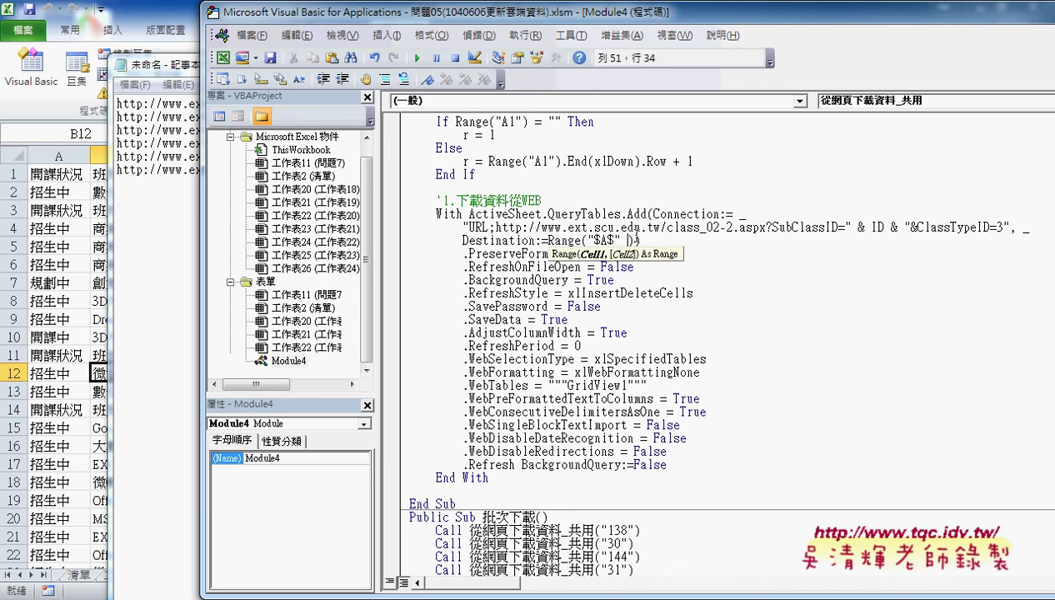
pyautogui.write('& ')
pyautogui.write('r')
pyautogui.click(752, 364)
pyautogui.scroll(1, 742, 359)
pyautogui.scroll(1, 683, 342)
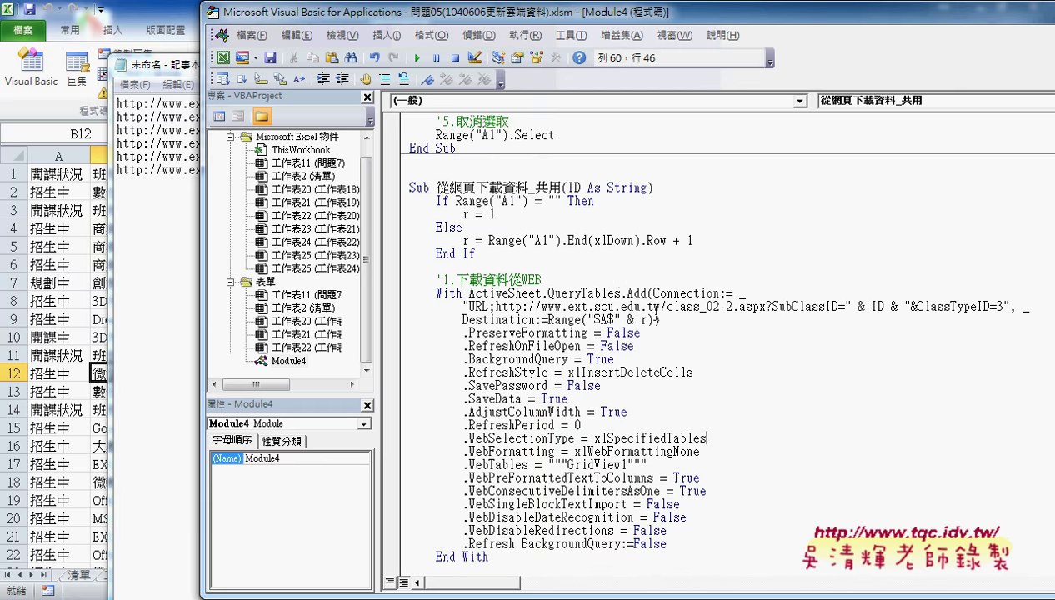
pyautogui.click(440, 201)
pyautogui.moveTo(441, 200); pyautogui.dragTo(561, 201)
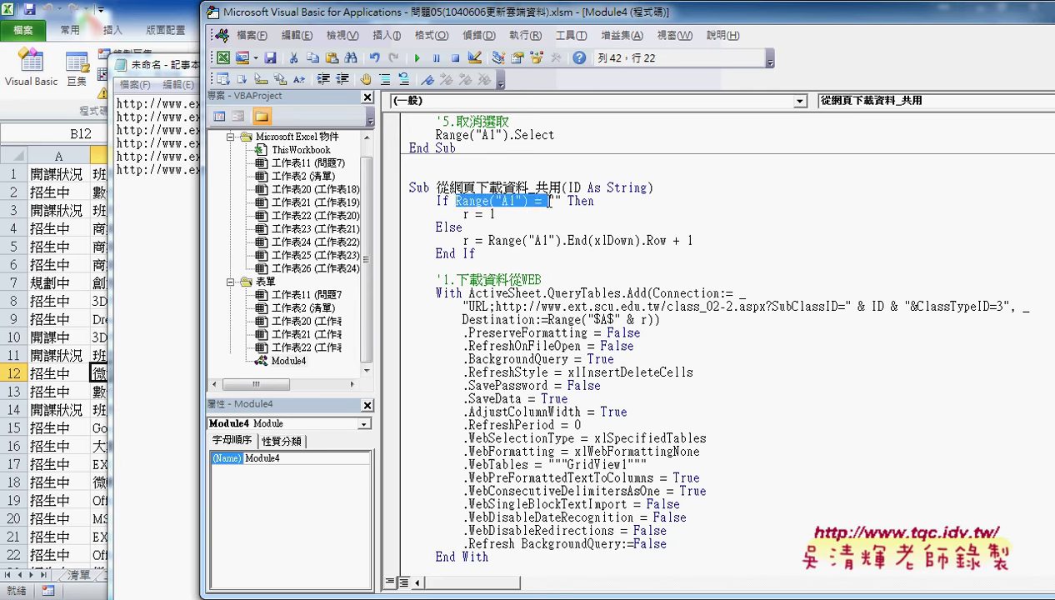
pyautogui.click(465, 214)
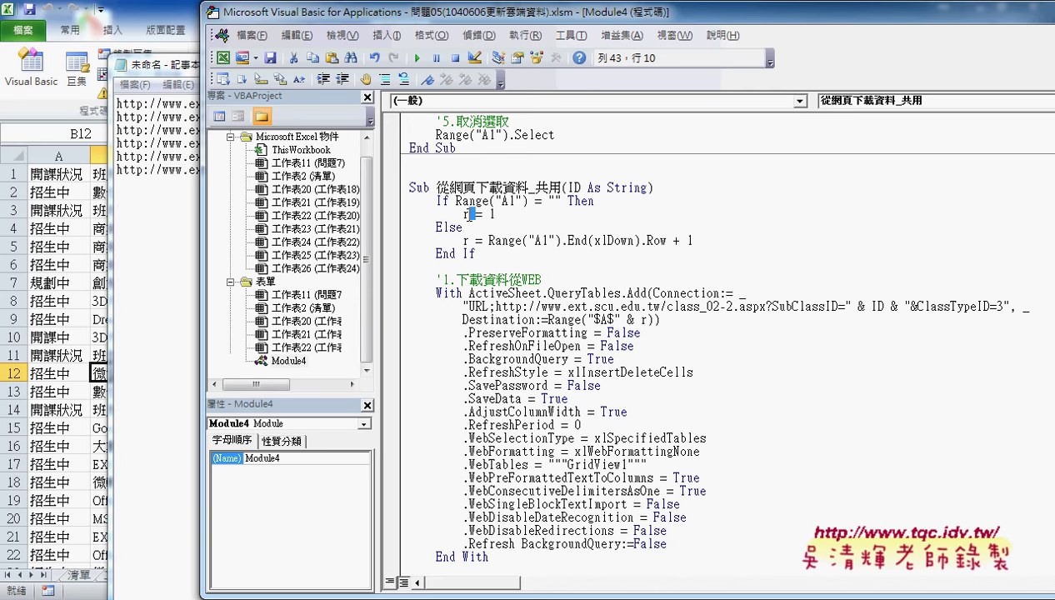
pyautogui.doubleClick(467, 214)
pyautogui.moveTo(561, 201); pyautogui.dragTo(456, 201)
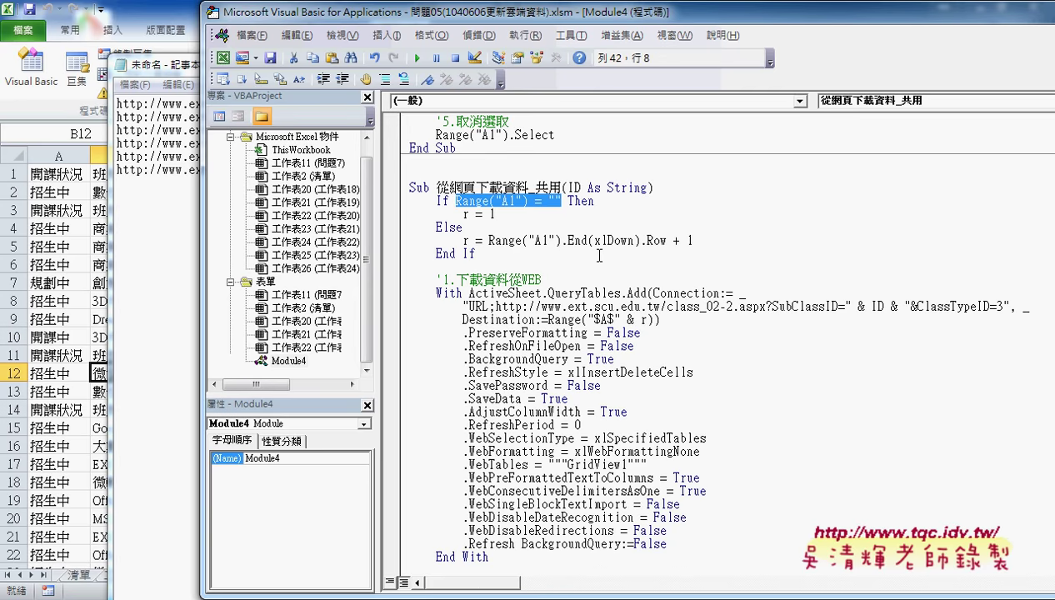
pyautogui.moveTo(488, 240); pyautogui.dragTo(669, 241)
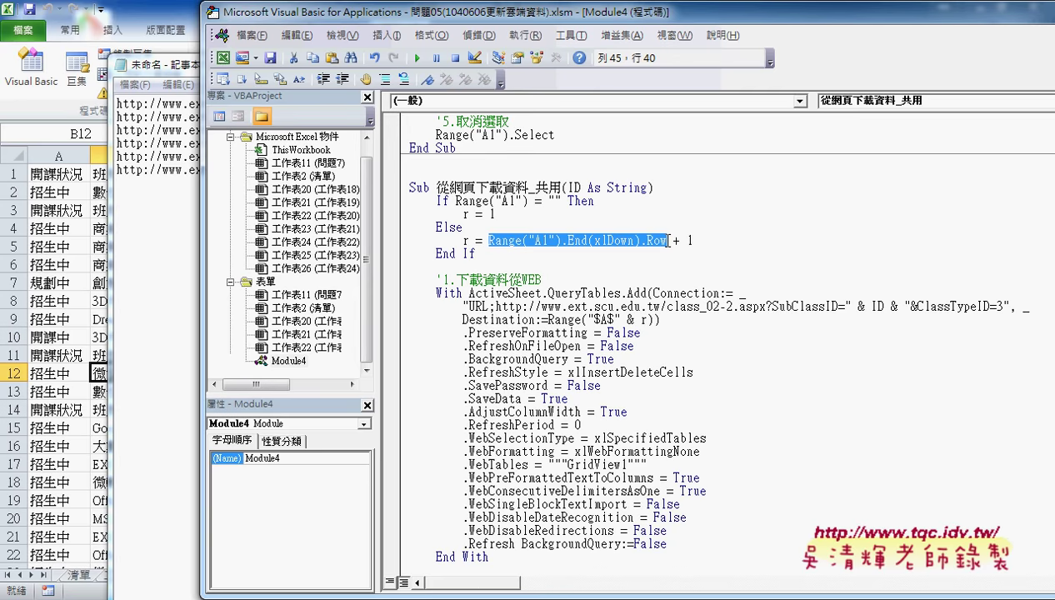
pyautogui.moveTo(481, 240); pyautogui.dragTo(463, 242)
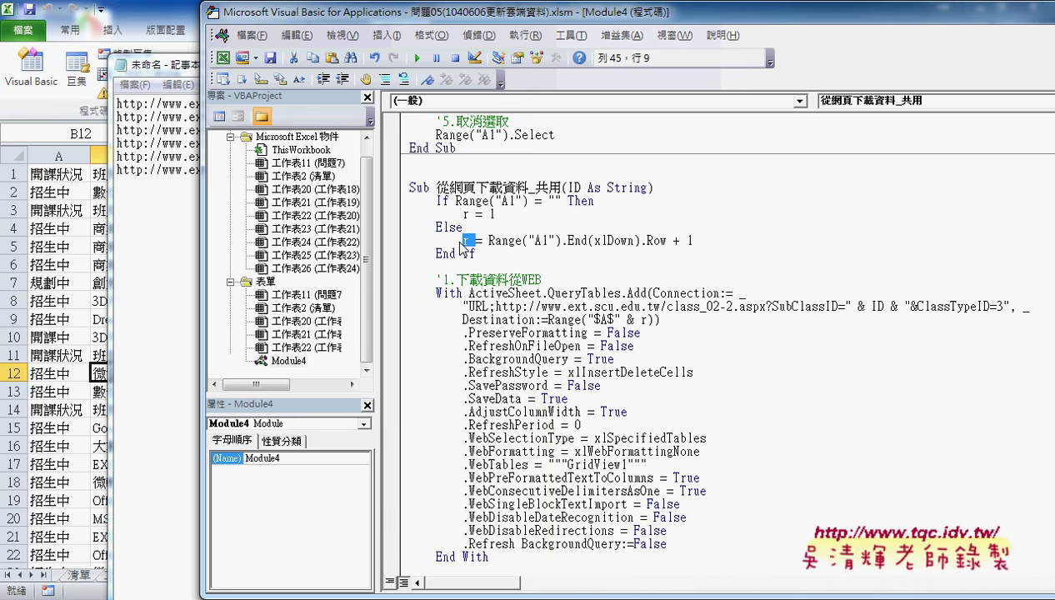
pyautogui.moveTo(517, 16); pyautogui.dragTo(484, 17)
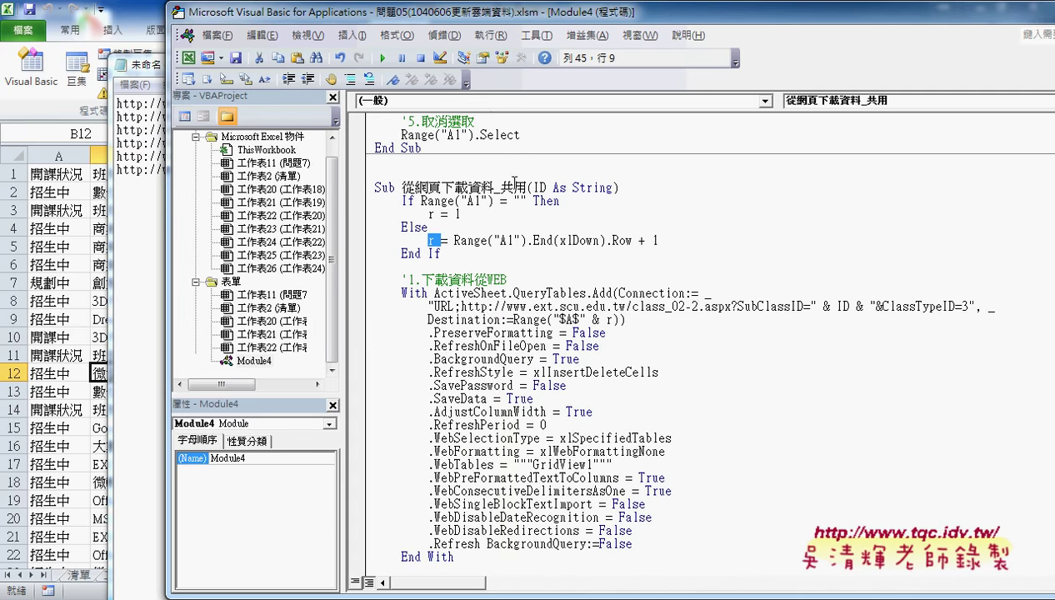
pyautogui.scroll(-6, 456, 239)
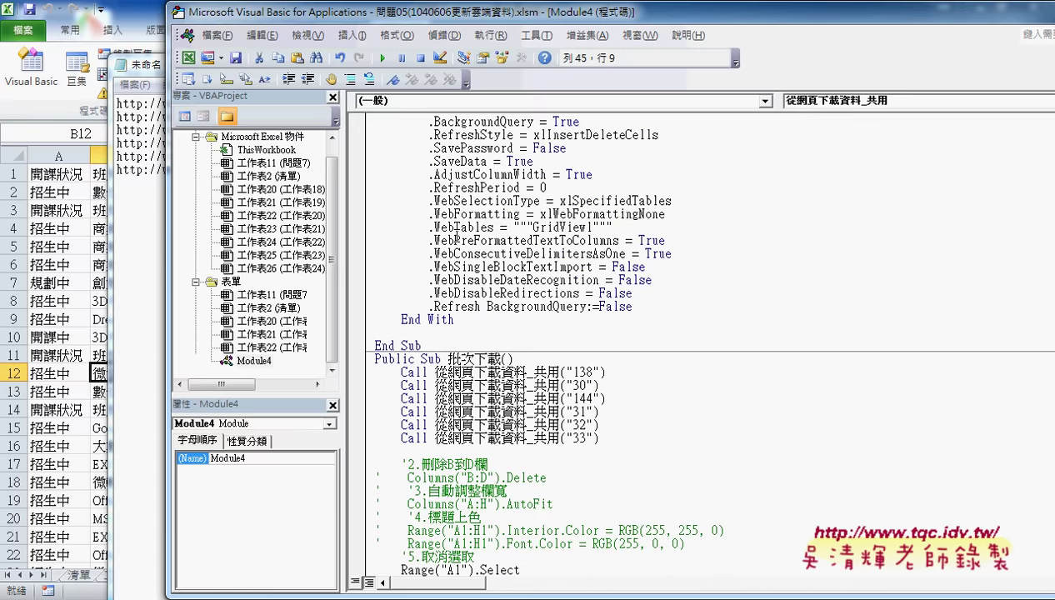
pyautogui.scroll(3, 442, 233)
pyautogui.scroll(2, 439, 229)
pyautogui.moveTo(376, 148); pyautogui.dragTo(669, 548)
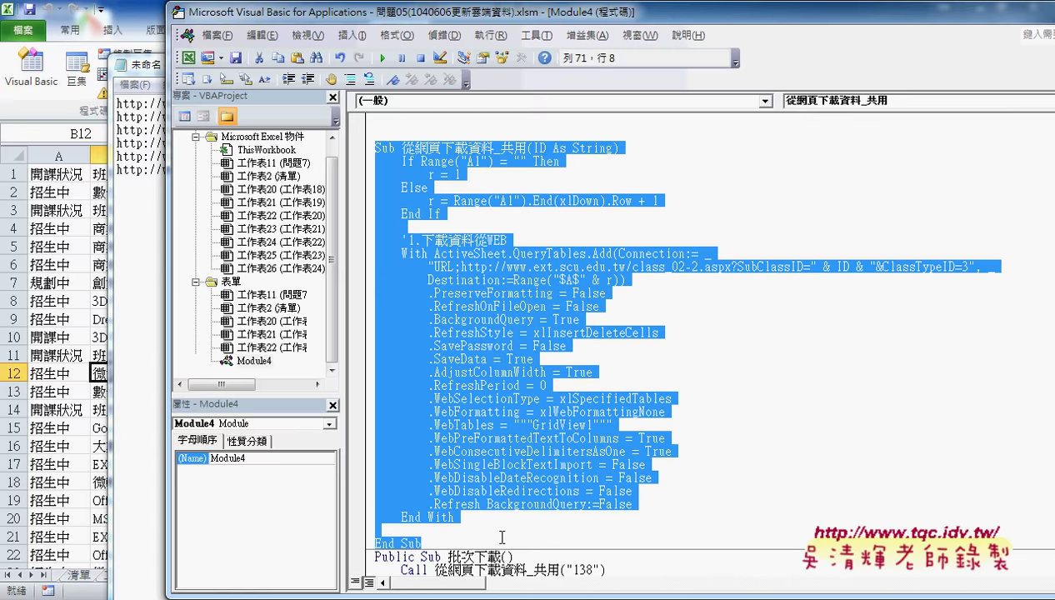
pyautogui.click(496, 534)
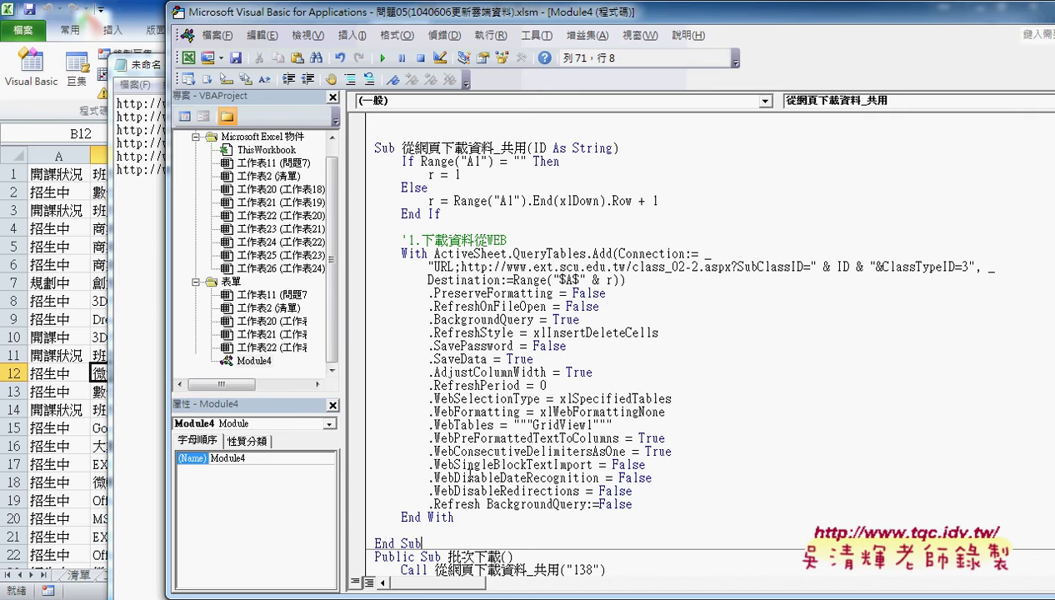
pyautogui.click(431, 530)
pyautogui.moveTo(811, 267); pyautogui.dragTo(878, 261)
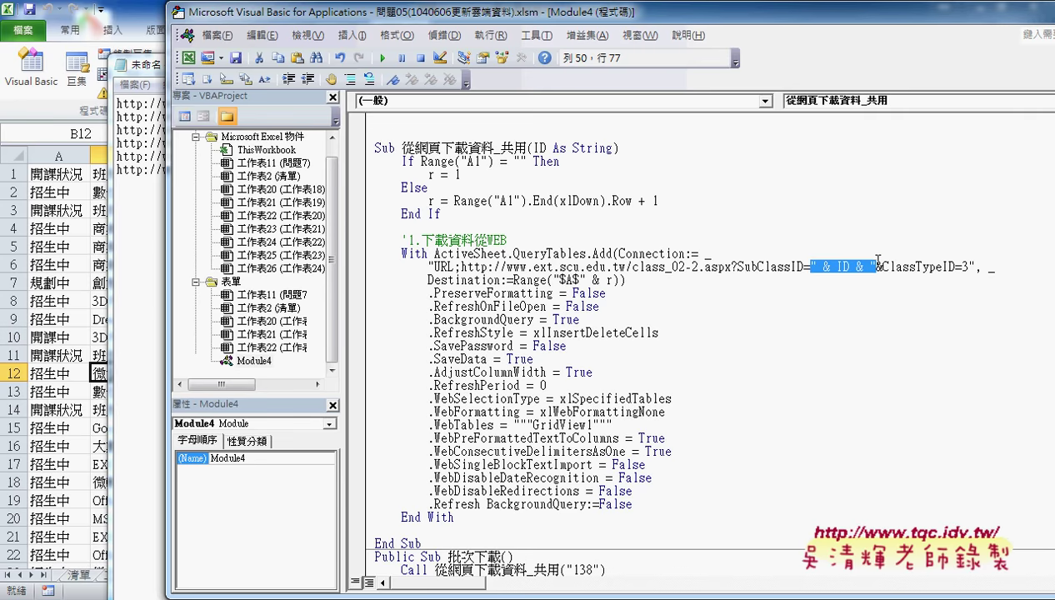
pyautogui.moveTo(875, 282)
pyautogui.mouseDown()
pyautogui.moveTo(814, 280)
pyautogui.moveTo(825, 251)
pyautogui.moveTo(879, 264)
pyautogui.moveTo(878, 287)
pyautogui.mouseUp()
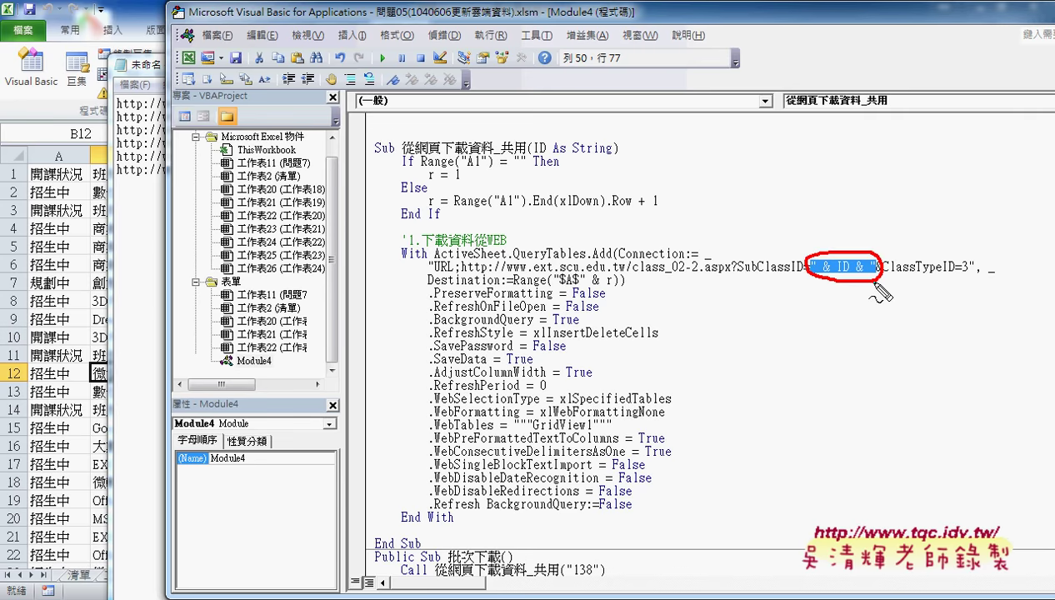
pyautogui.moveTo(530, 154)
pyautogui.mouseDown()
pyautogui.moveTo(743, 128)
pyautogui.moveTo(831, 244)
pyautogui.moveTo(848, 236)
pyautogui.mouseUp()
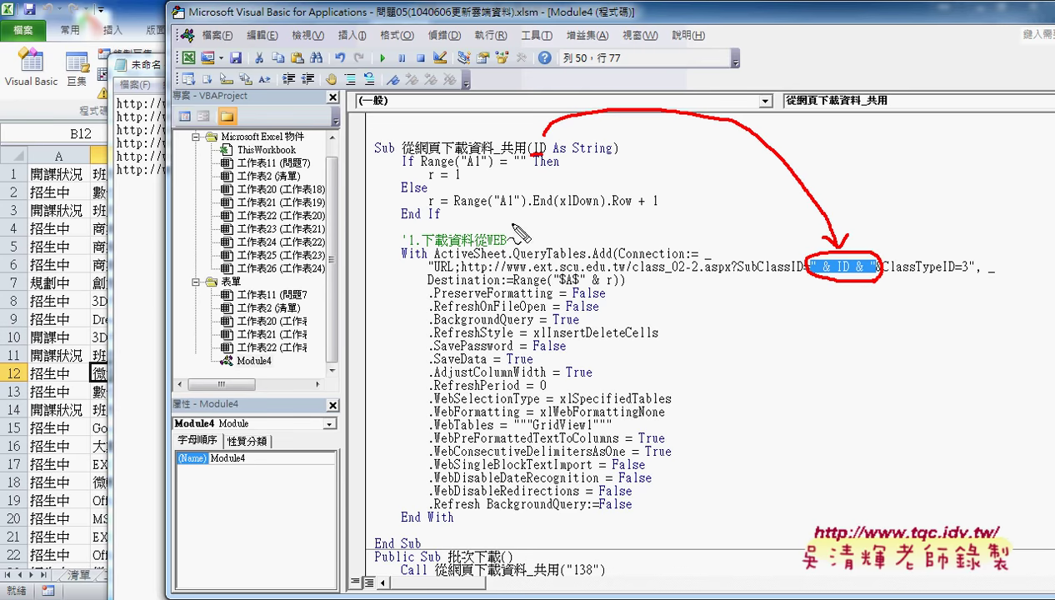
# Mark the r variable, its initial value 1, and r on the Else line, then clear annotations
pyautogui.moveTo(428, 178); pyautogui.dragTo(439, 212)
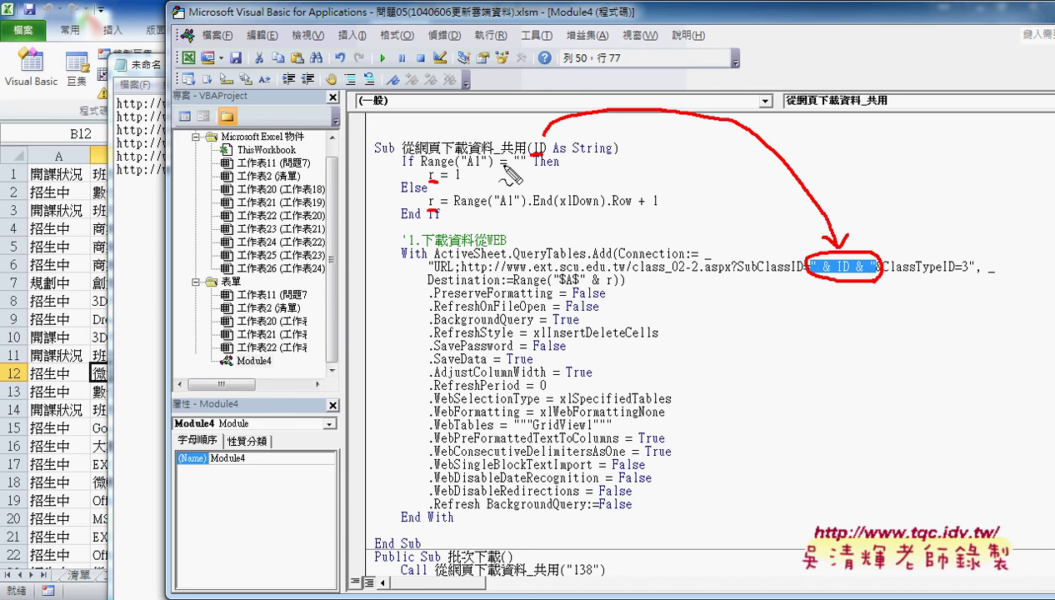
pyautogui.moveTo(454, 179); pyautogui.dragTo(467, 178)
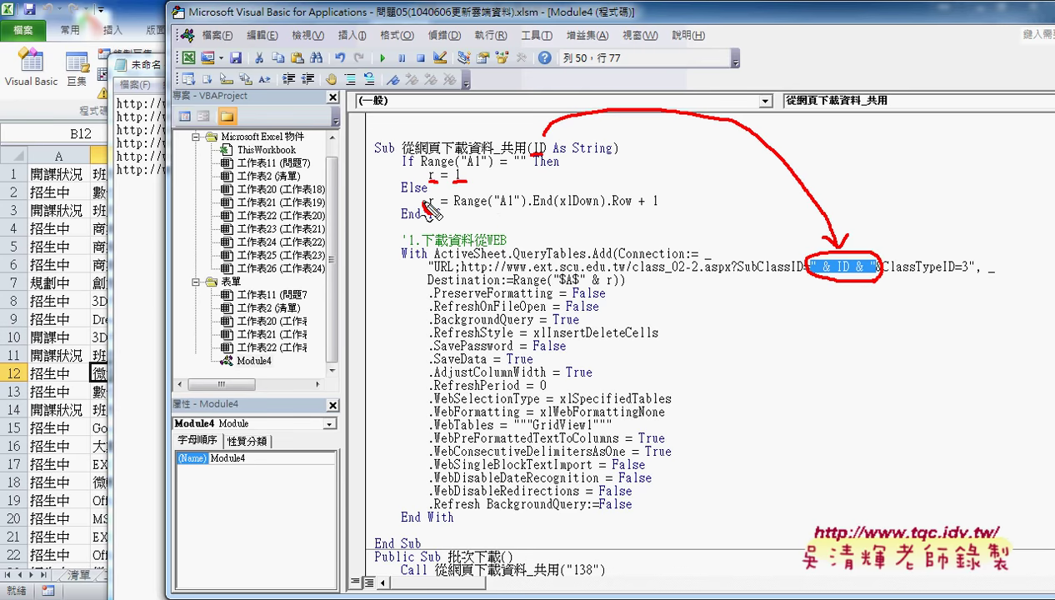
pyautogui.moveTo(438, 194)
pyautogui.mouseDown()
pyautogui.moveTo(440, 209)
pyautogui.moveTo(603, 273)
pyautogui.moveTo(618, 260)
pyautogui.moveTo(610, 287)
pyautogui.moveTo(623, 300)
pyautogui.mouseUp()
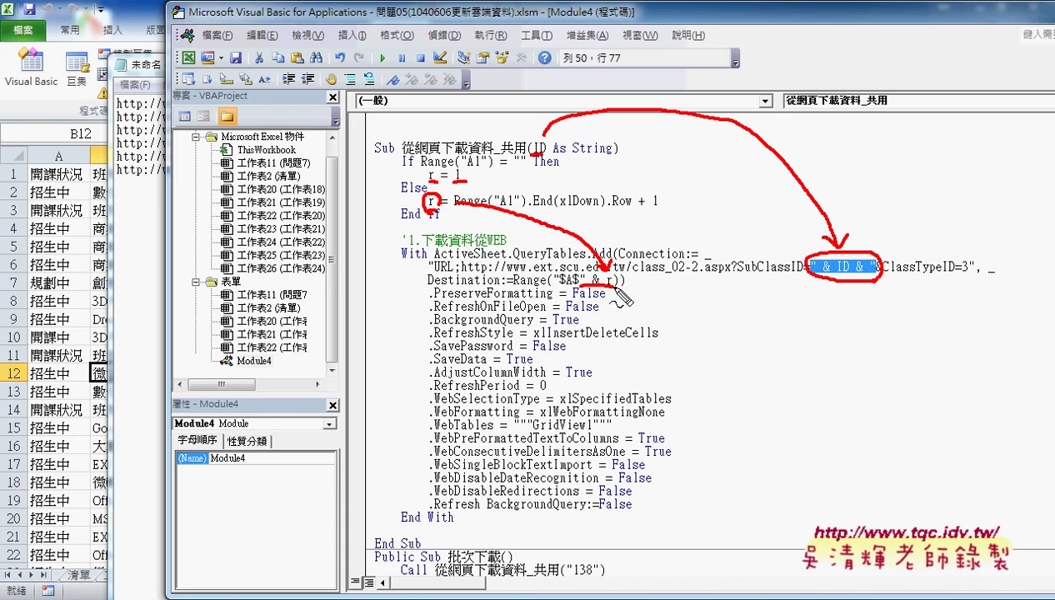
pyautogui.press('Escape')
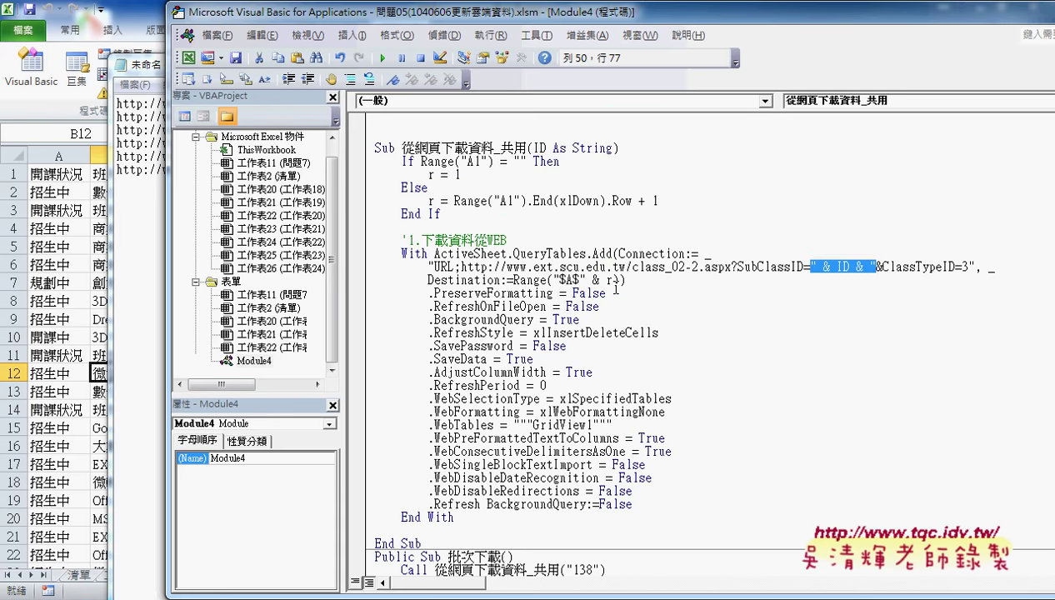
# Mark the 批次下載 and 從網頁下載資料_共用 names, then select the six Call lines
pyautogui.scroll(-1, 617, 286)
pyautogui.scroll(-2, 616, 286)
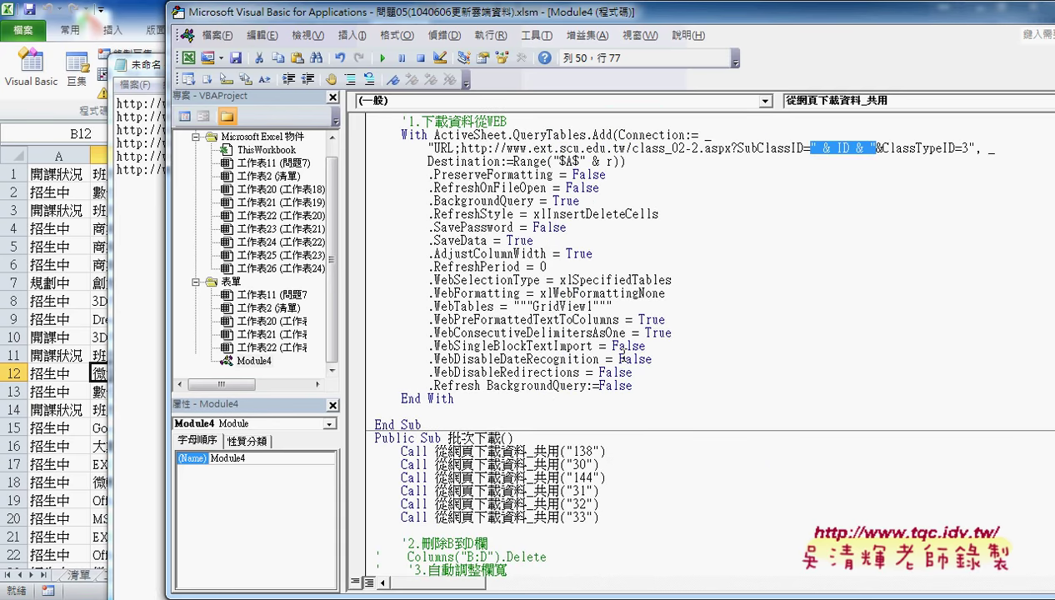
pyautogui.scroll(-2, 617, 286)
pyautogui.moveTo(448, 355); pyautogui.dragTo(500, 358)
pyautogui.moveTo(434, 372); pyautogui.dragTo(532, 372)
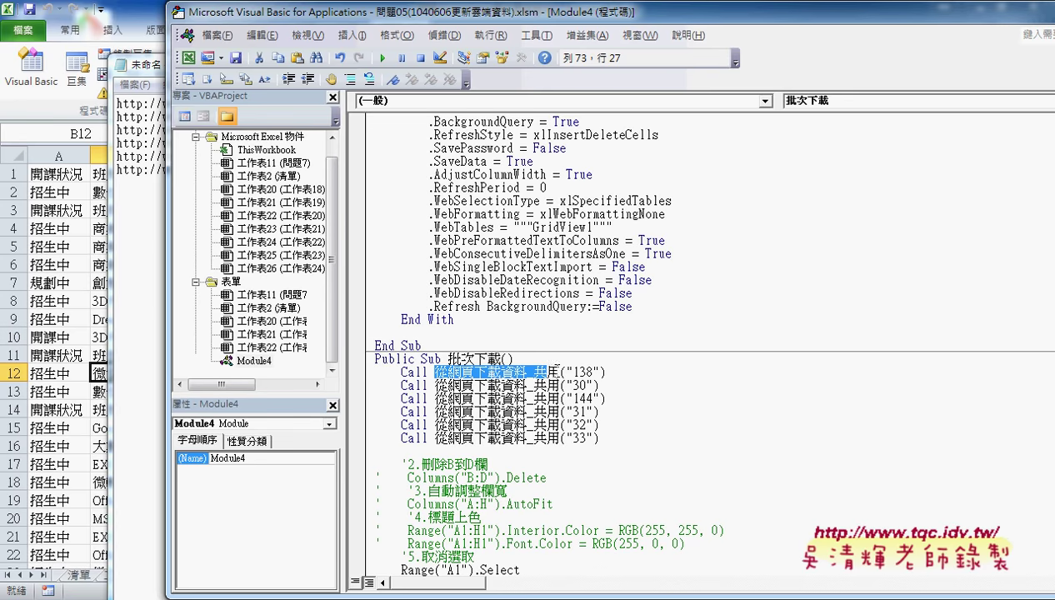
pyautogui.moveTo(546, 372); pyautogui.dragTo(560, 372)
pyautogui.click(569, 372)
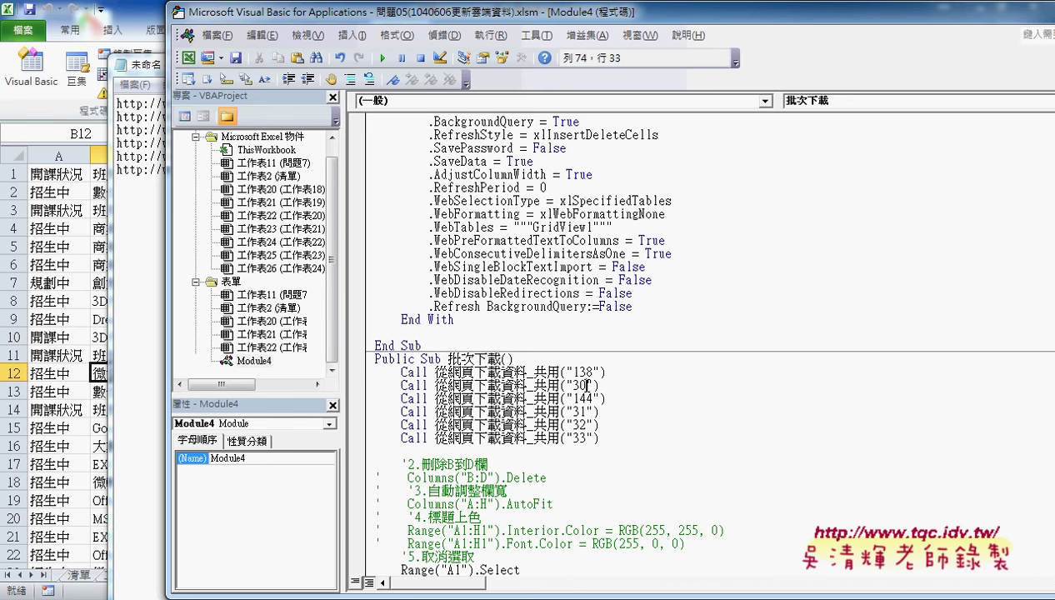
pyautogui.click(586, 412)
pyautogui.moveTo(600, 437); pyautogui.dragTo(345, 372)
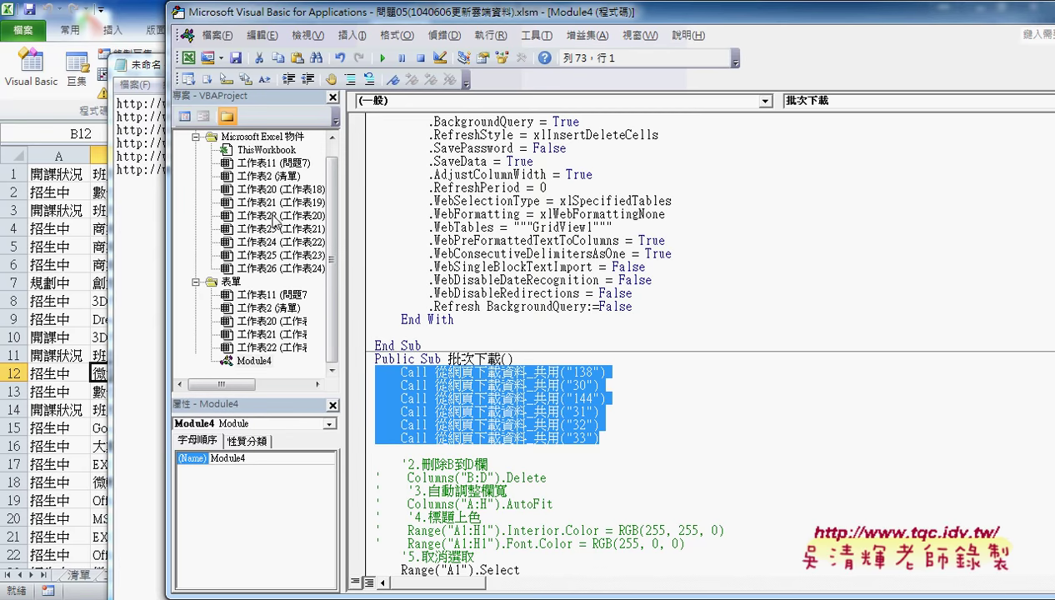
# Check the IDs against the Notepad SubClassID list, then minimize Notepad
pyautogui.click(144, 68)
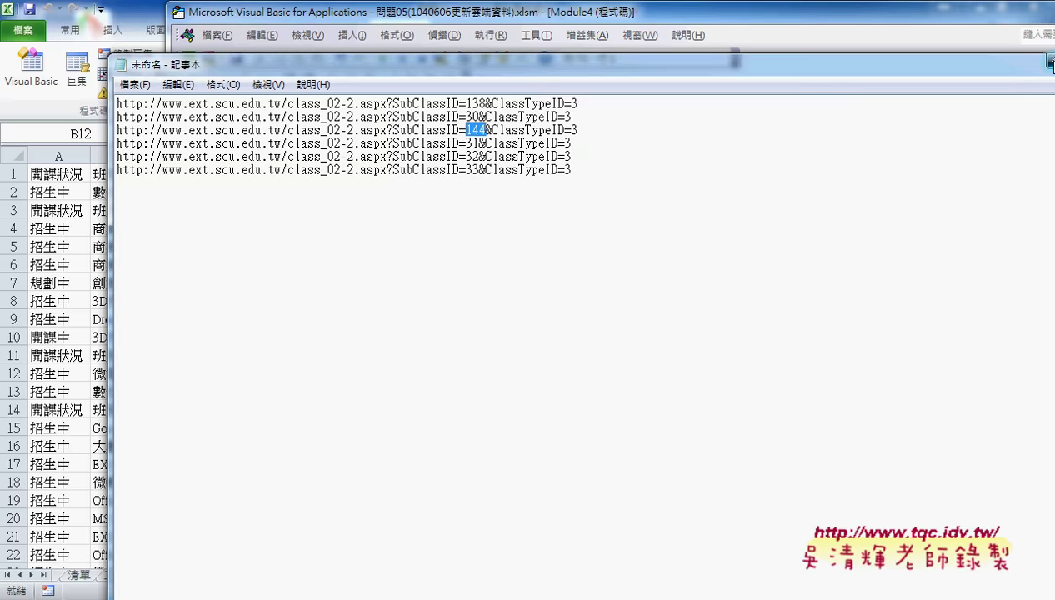
pyautogui.moveTo(764, 72); pyautogui.dragTo(700, 71)
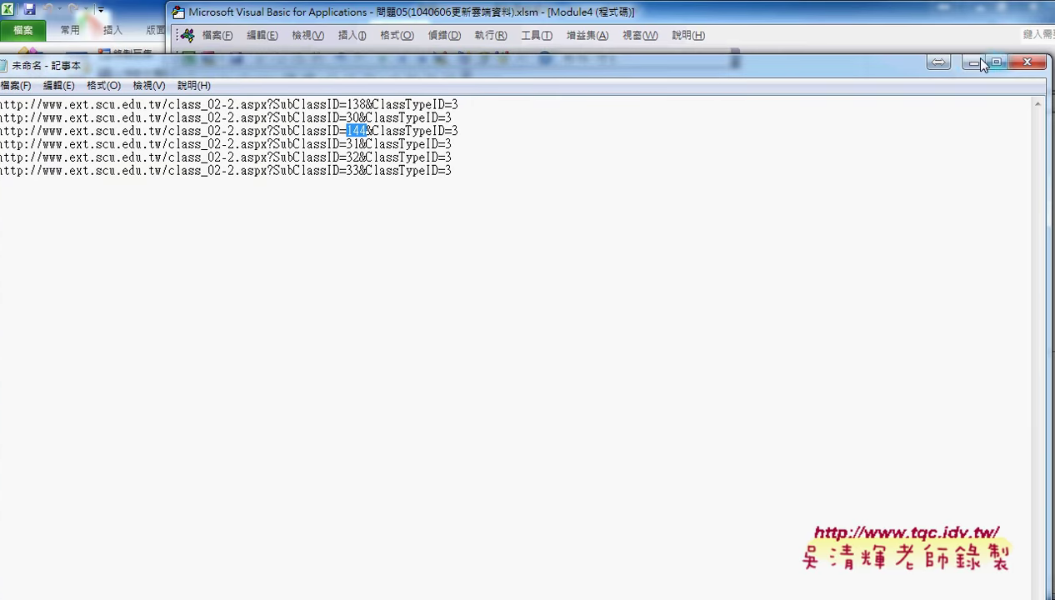
pyautogui.click(1030, 63)
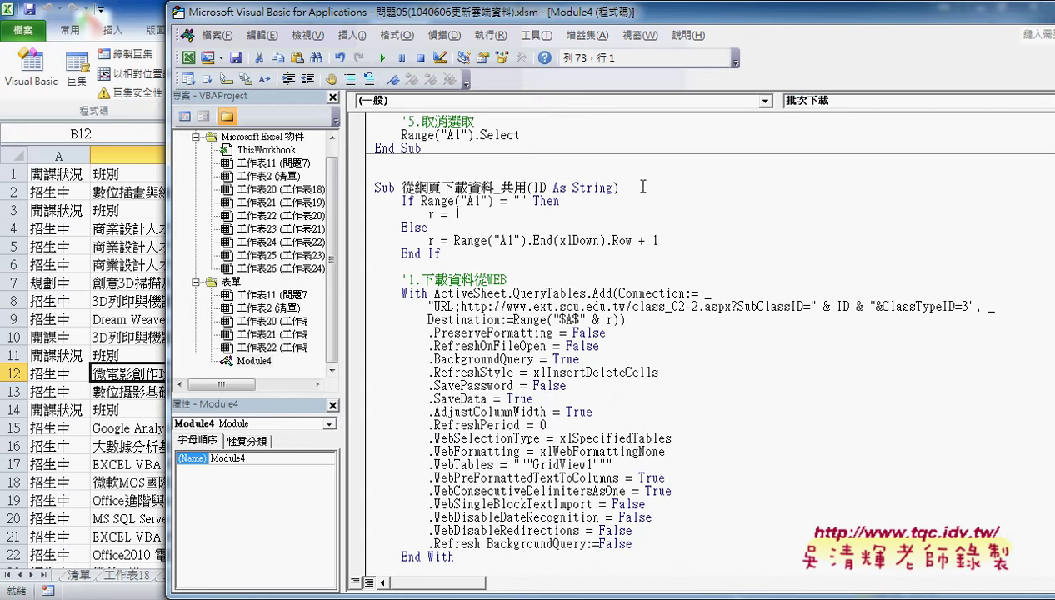
# Insert Sheets.Add after:=Sheets(Sheets.Count) as 批次下載's first line, followed by a blank line
pyautogui.click(638, 185)
pyautogui.scroll(-7, 657, 321)
pyautogui.click(560, 333)
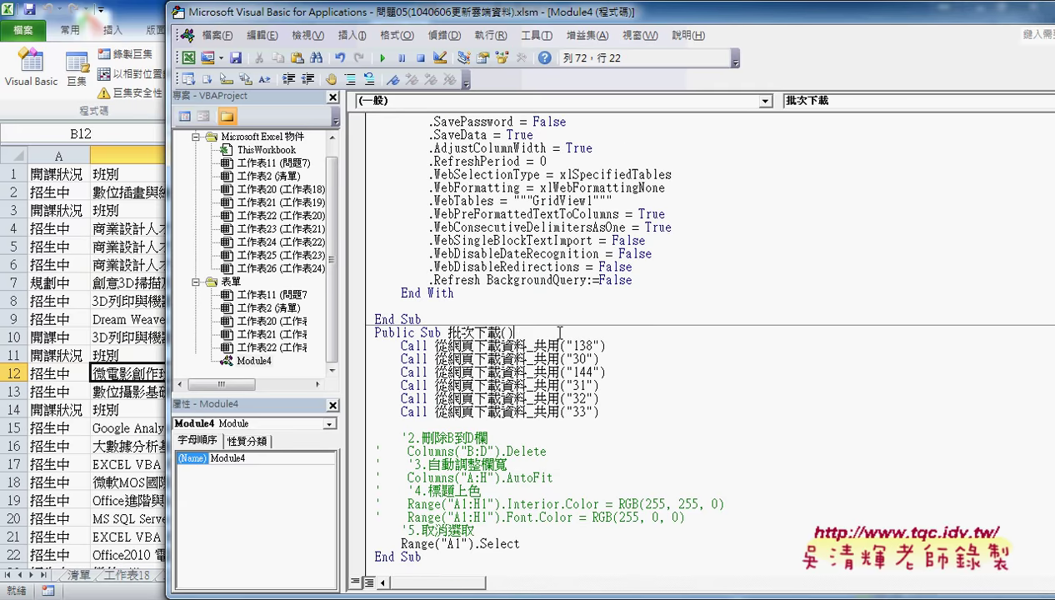
pyautogui.press('Return')
pyautogui.press('Tab')
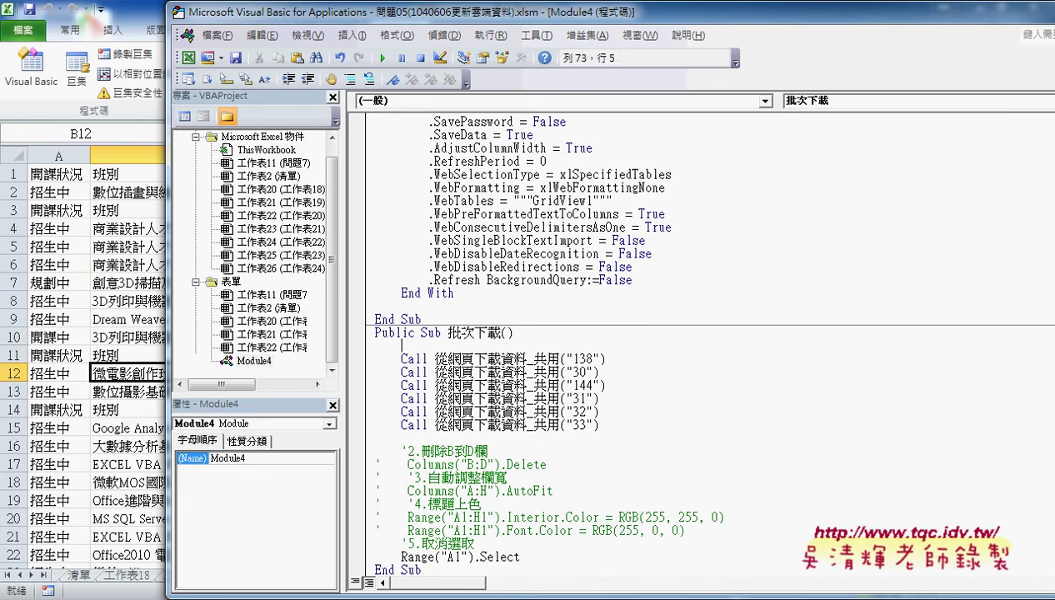
pyautogui.write('sh')
pyautogui.write('eet')
pyautogui.write('s.')
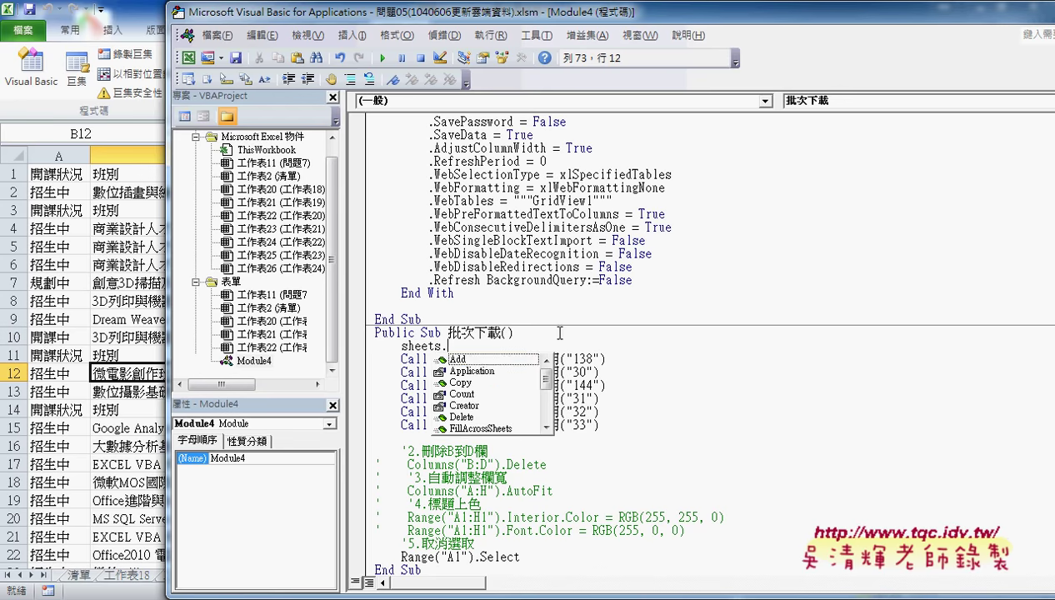
pyautogui.write('Add ')
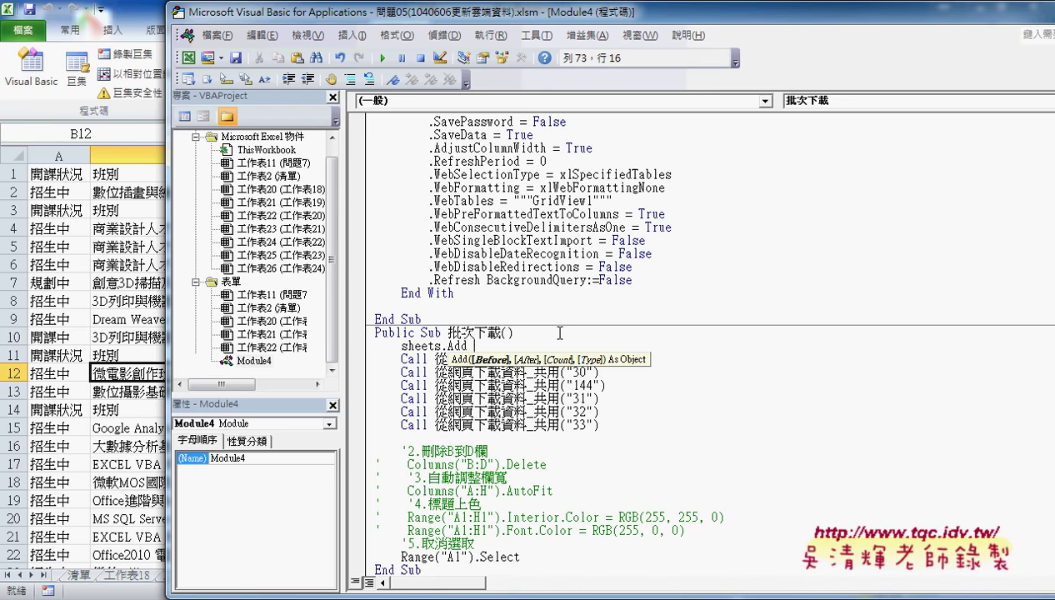
pyautogui.write('afte')
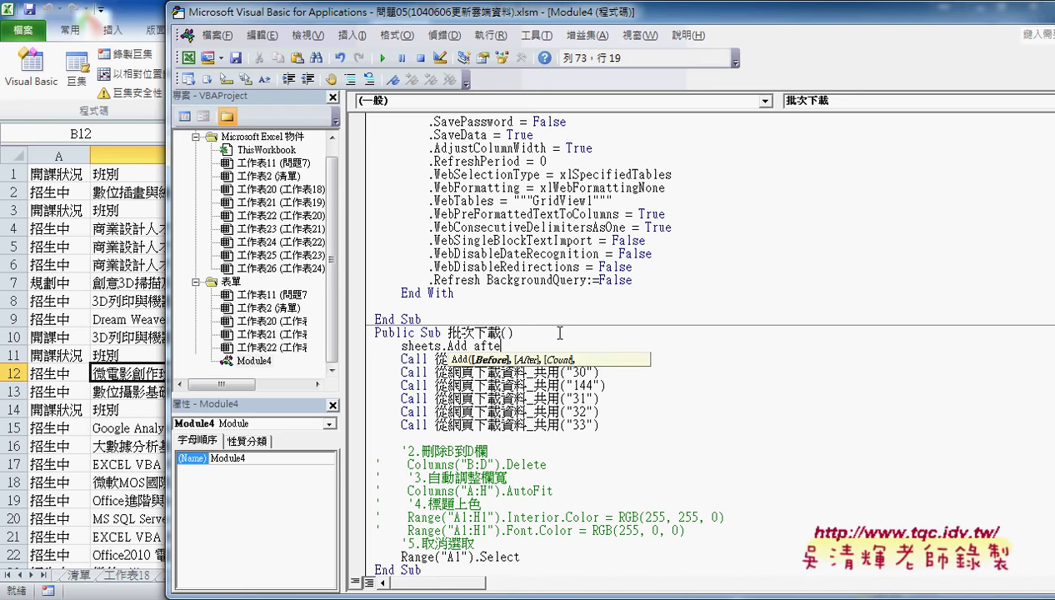
pyautogui.write('r:=')
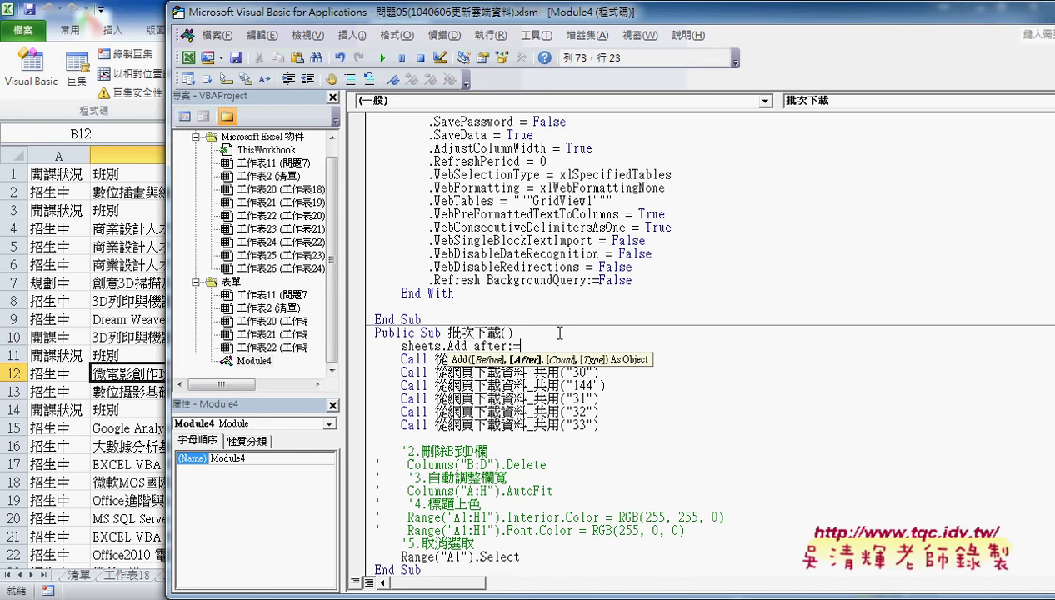
pyautogui.write('shee')
pyautogui.write('ts')
pyautogui.write('(s')
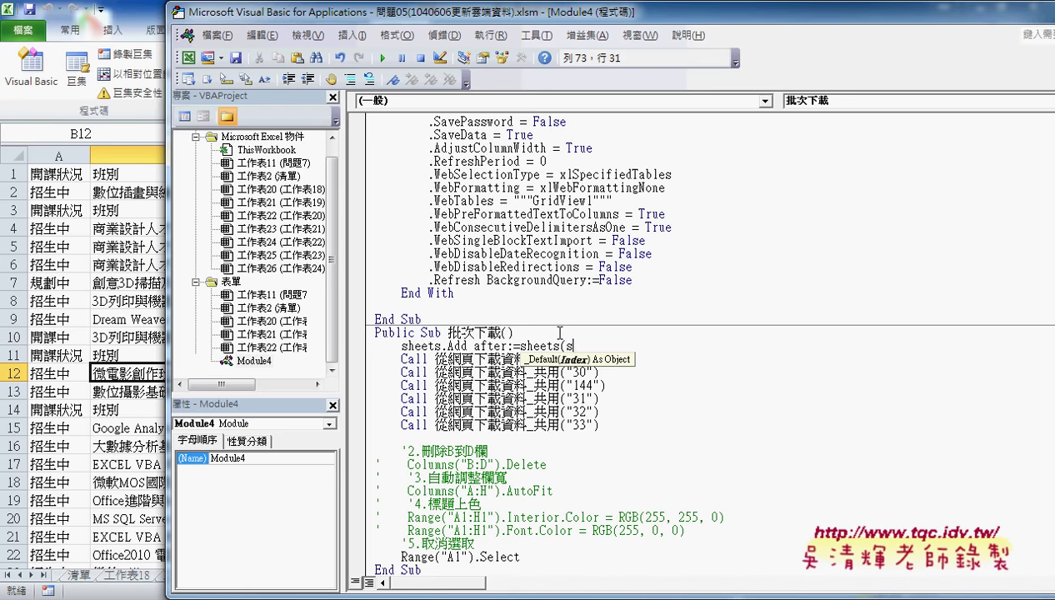
pyautogui.write('heets')
pyautogui.write('.c')
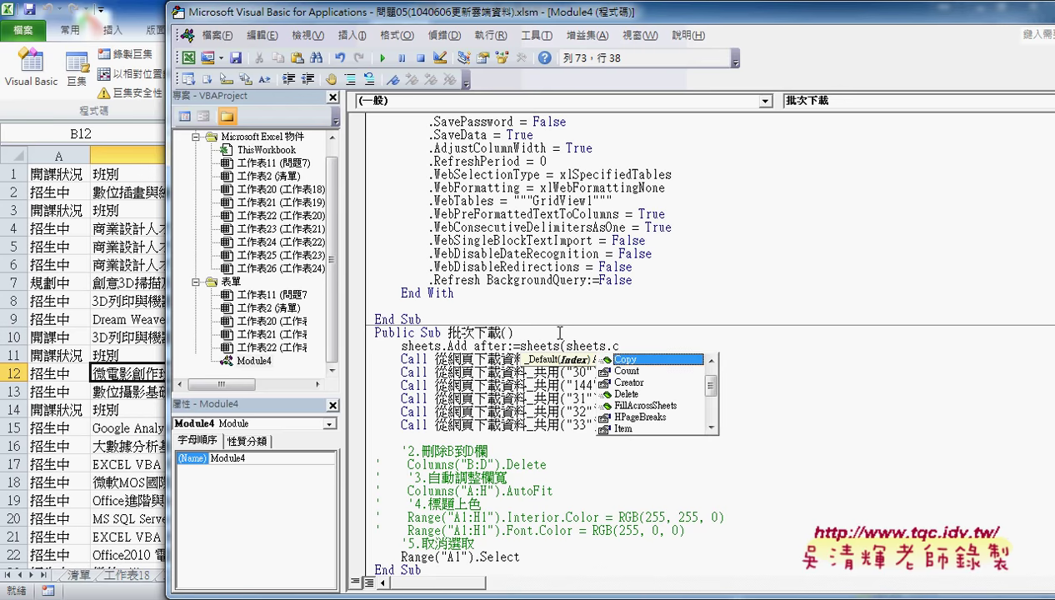
pyautogui.write('ou ')
pyautogui.write(')')
pyautogui.press('Down')
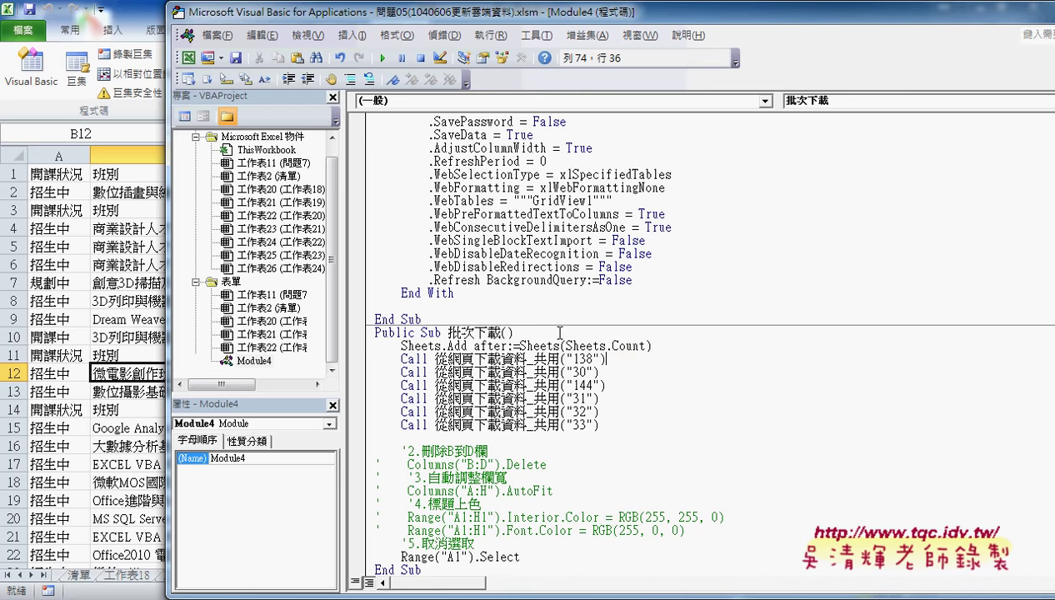
pyautogui.click(671, 345)
pyautogui.press('Return')
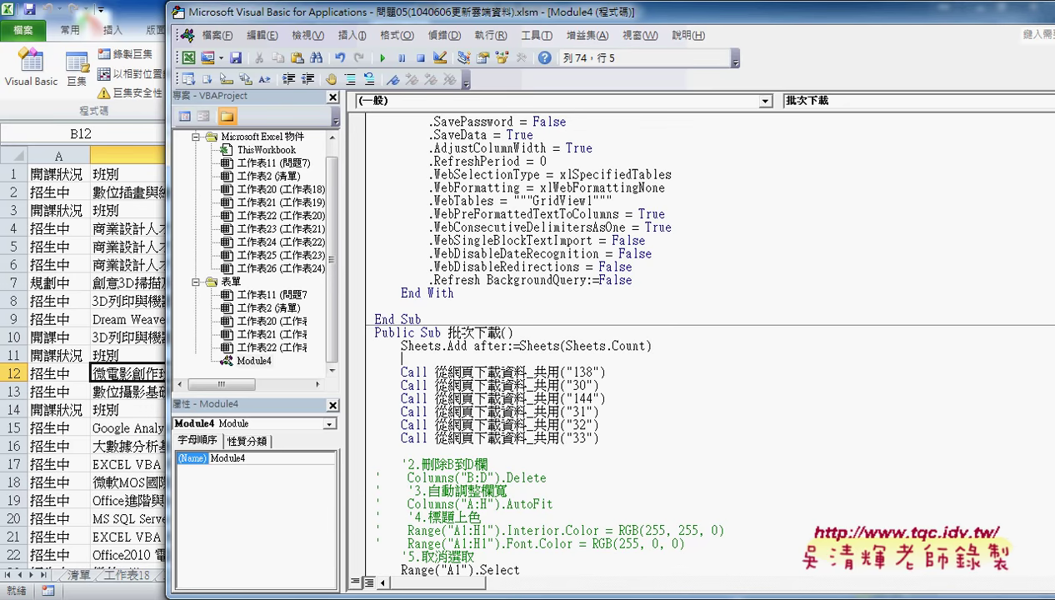
pyautogui.scroll(2, 686, 405)
# Set a breakpoint on the With ActiveSheet.QueryTables.Add line and move the editor right to show the workbook
pyautogui.scroll(2, 685, 404)
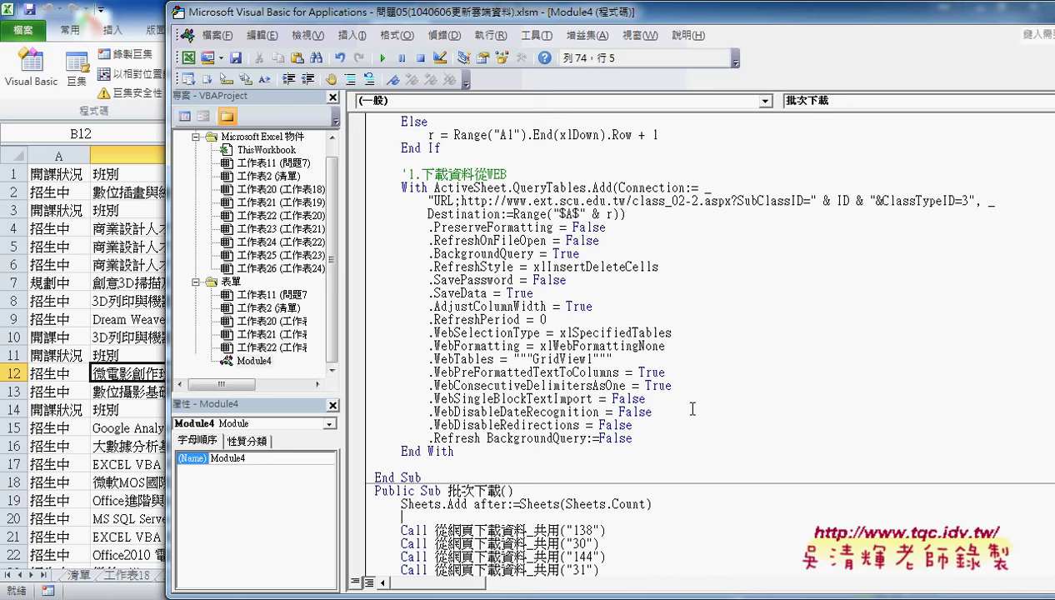
pyautogui.click(360, 191)
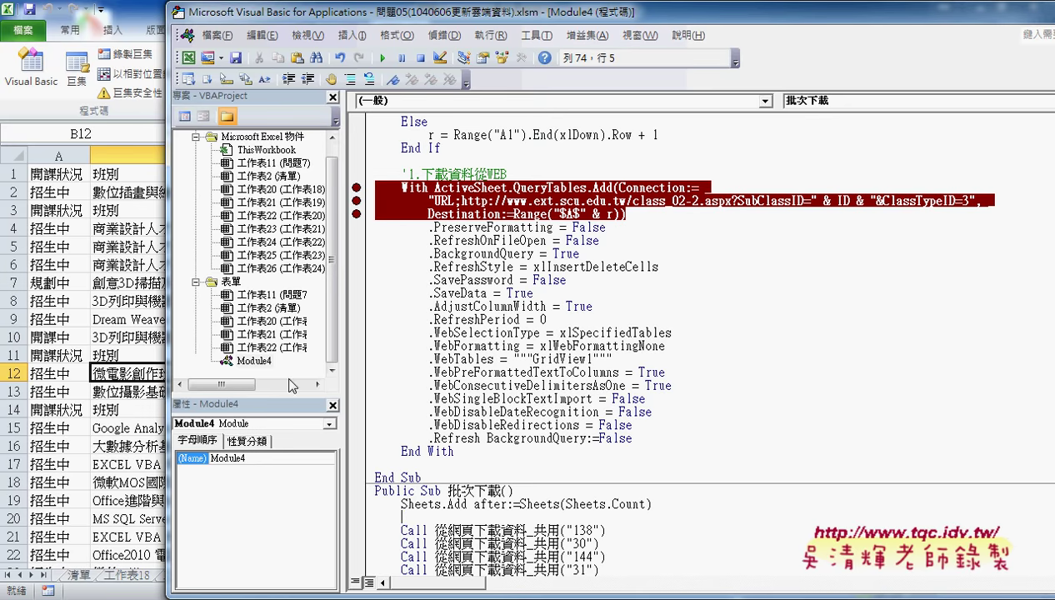
pyautogui.scroll(-4, 500, 480)
pyautogui.click(452, 344)
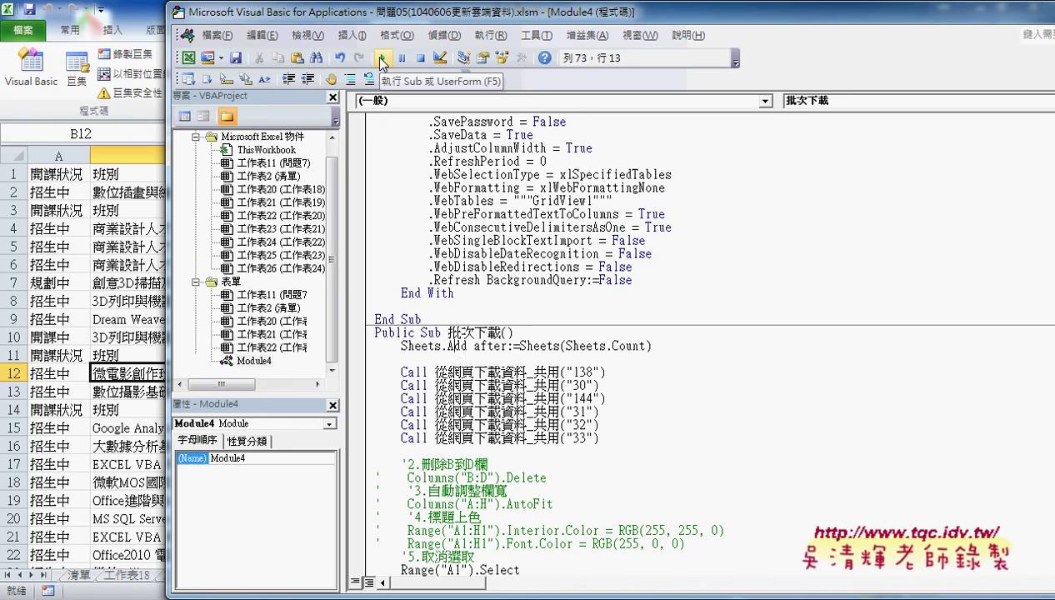
pyautogui.moveTo(385, 18); pyautogui.dragTo(726, 48)
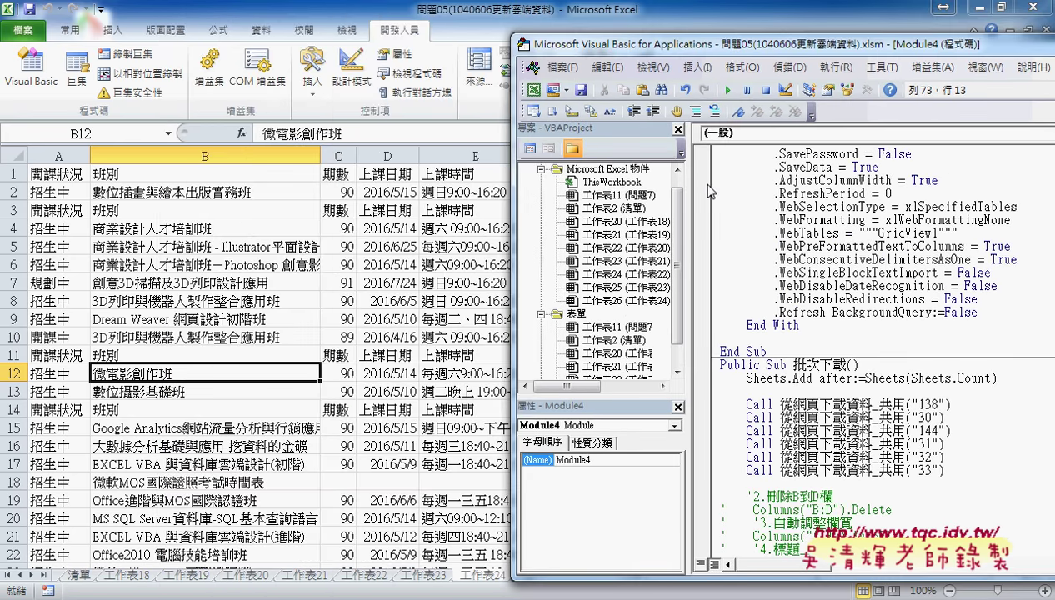
# Run 批次下載 and step with F8 through the first course download, back to Call 從網頁下載資料_共用("30")
pyautogui.moveTo(681, 203); pyautogui.dragTo(579, 203)
pyautogui.click(728, 91)
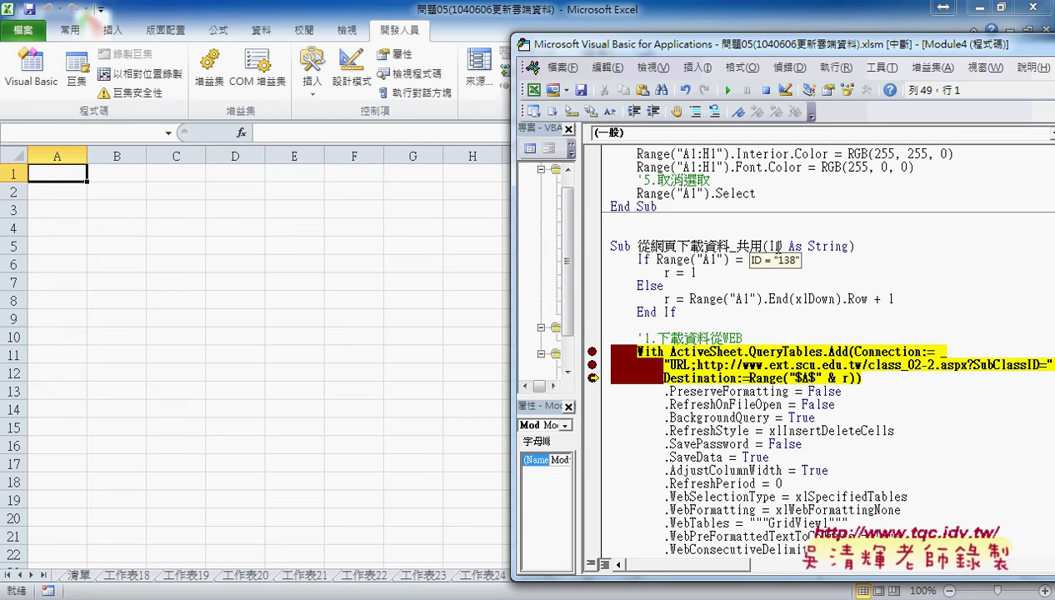
pyautogui.moveTo(667, 272)
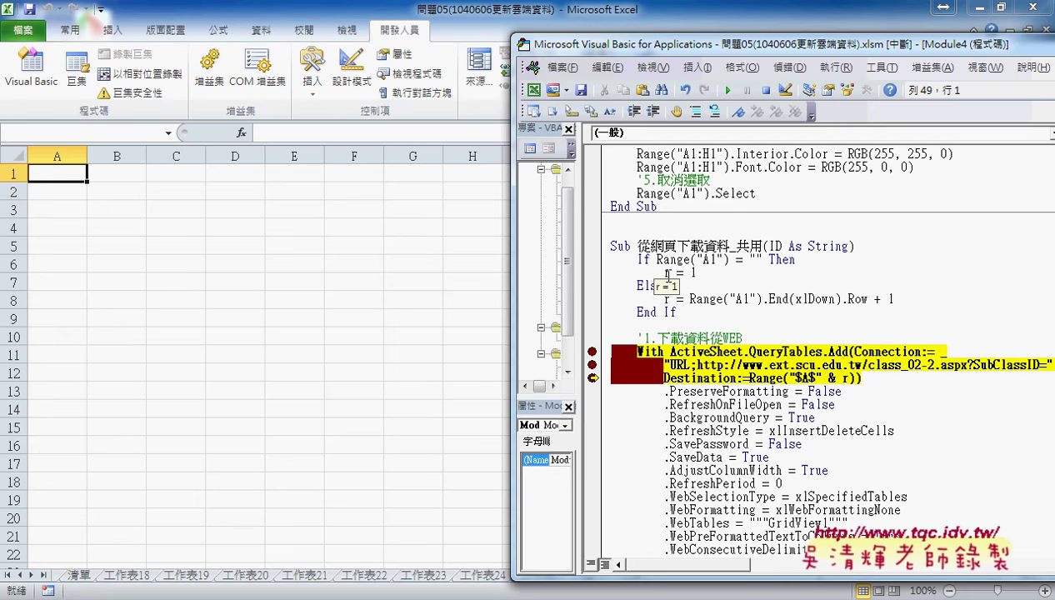
pyautogui.press('F8')
pyautogui.press('F8')
pyautogui.press('F8')
pyautogui.press('F8')
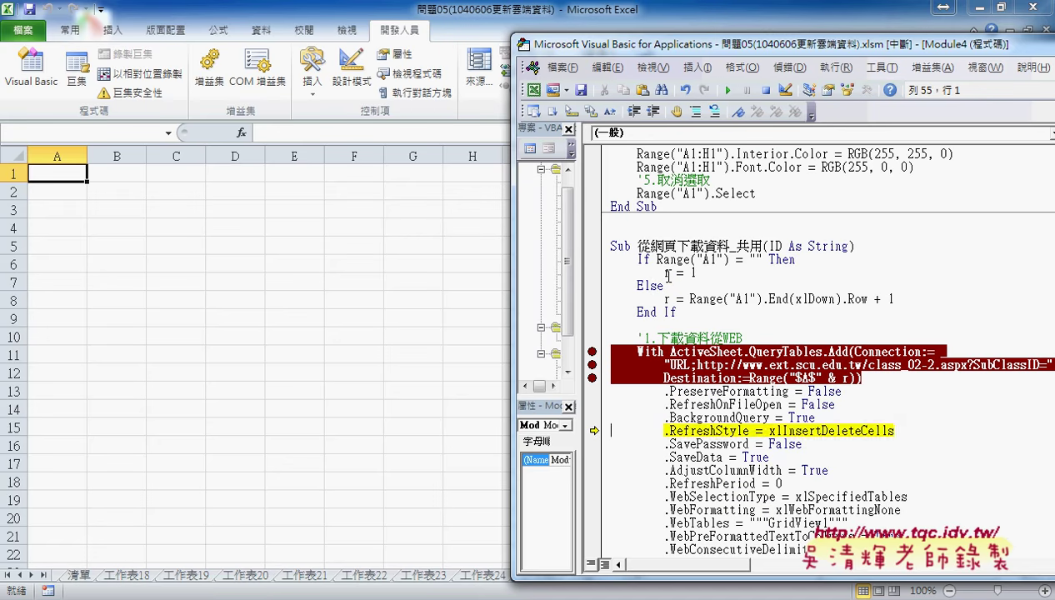
pyautogui.press('F8')
pyautogui.press('F8')
pyautogui.press('F8')
pyautogui.press('F8')
pyautogui.press('F8')
pyautogui.press('F8')
pyautogui.press('F8')
pyautogui.press('F8')
pyautogui.press('F8')
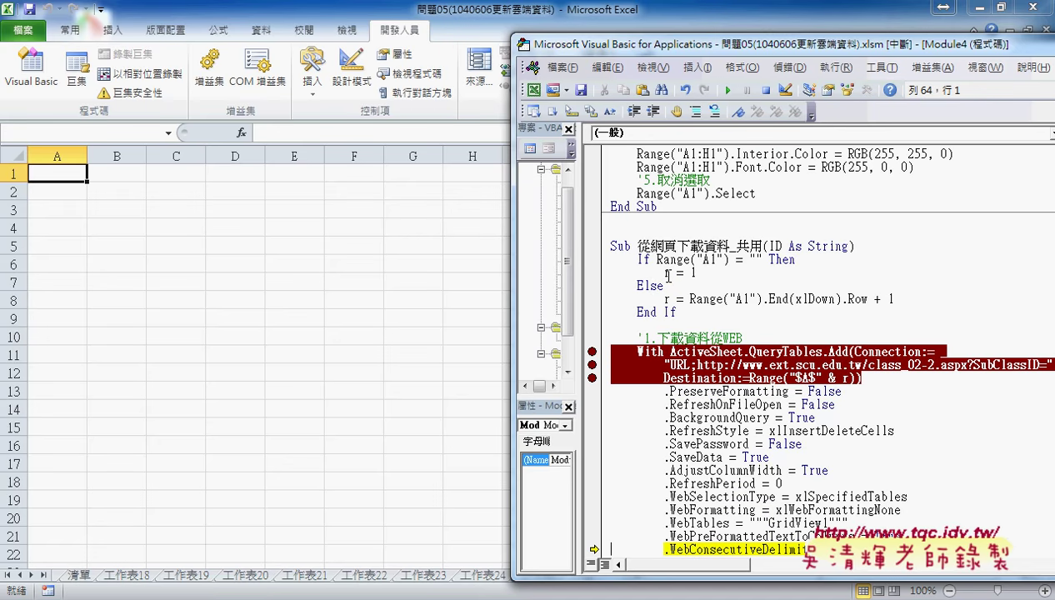
pyautogui.press('F8')
pyautogui.press('F8')
pyautogui.press('F8')
pyautogui.press('F8')
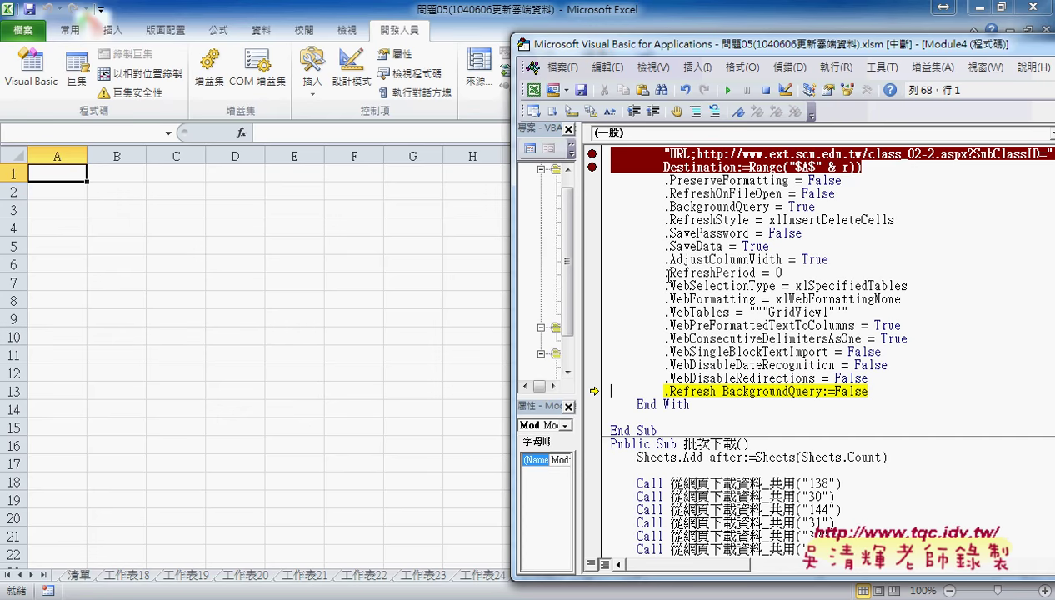
pyautogui.press('F8')
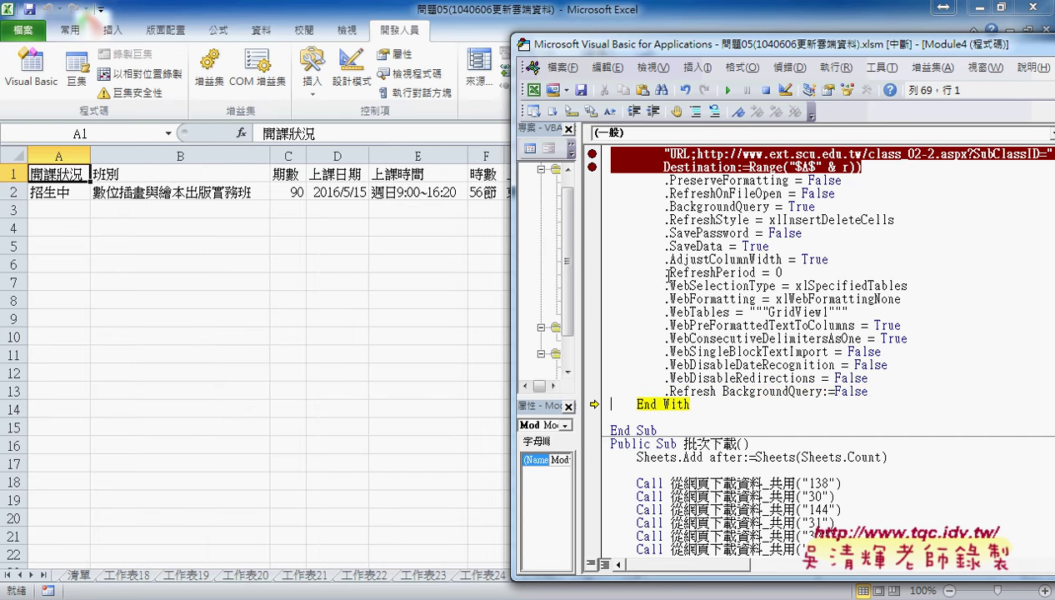
pyautogui.press('F8')
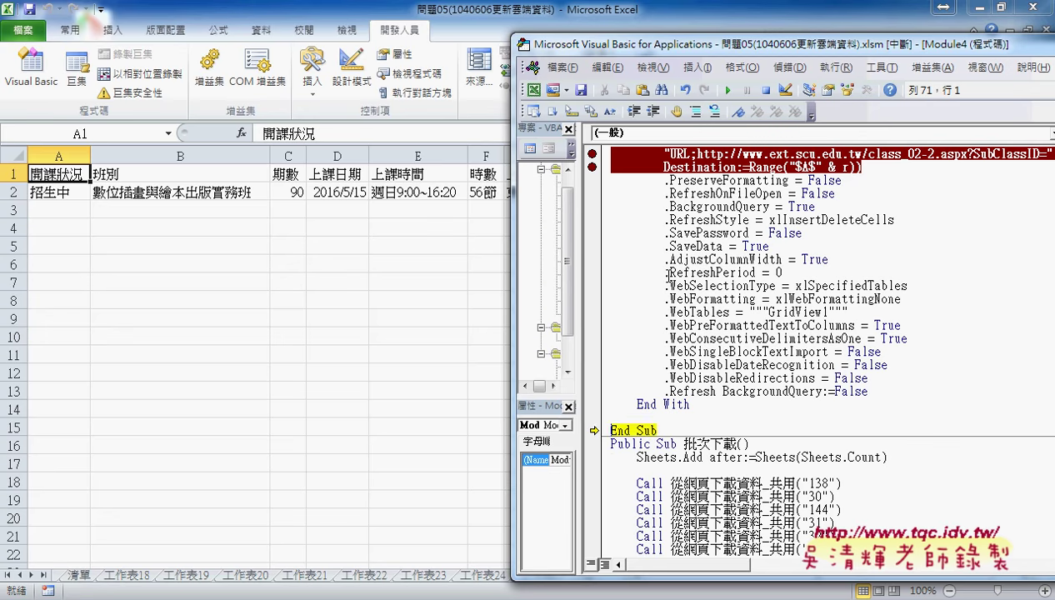
pyautogui.press('F8')
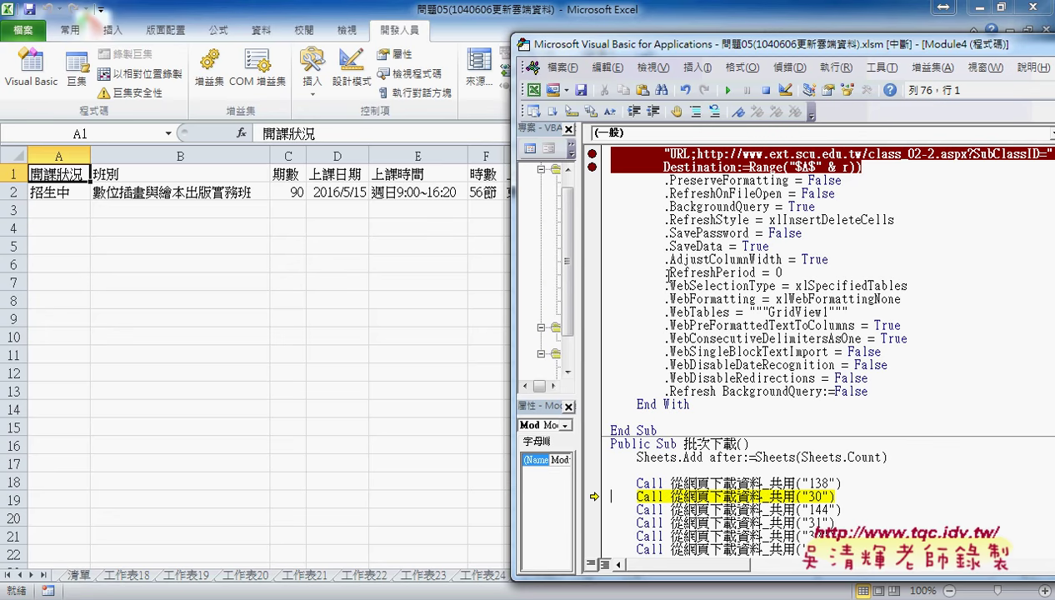
# Step into 從網頁下載資料_共用 for course 30, through the Else branch and query settings to the refresh
pyautogui.press('F8')
pyautogui.press('F8')
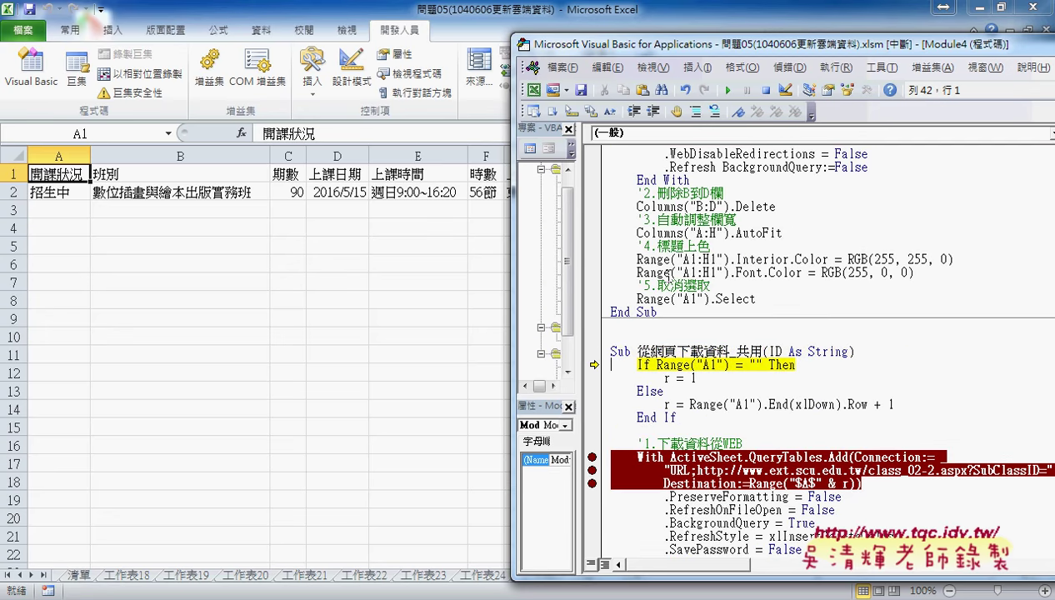
pyautogui.moveTo(778, 352)
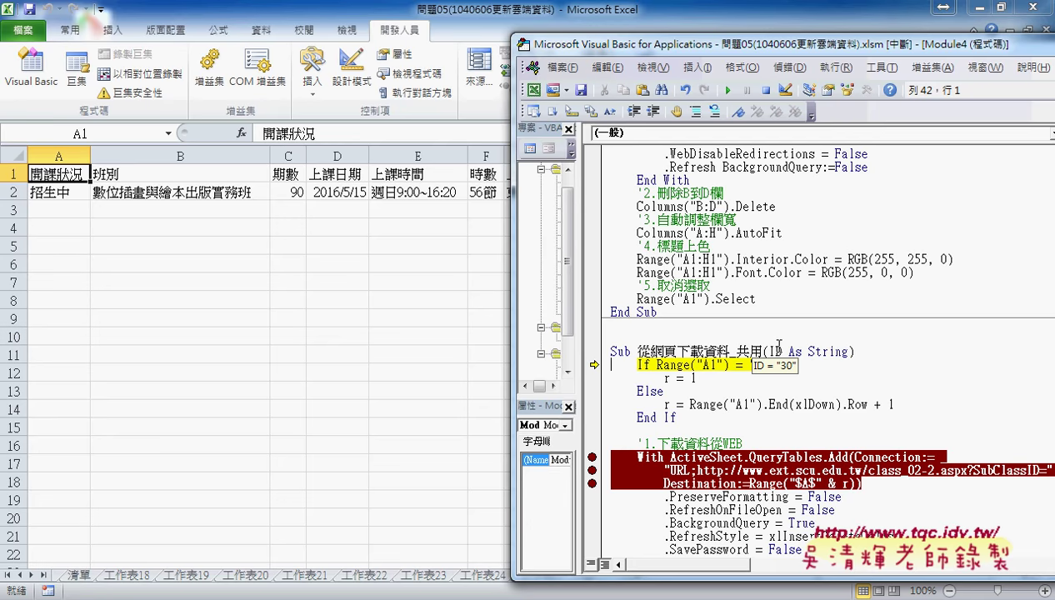
pyautogui.press('F8')
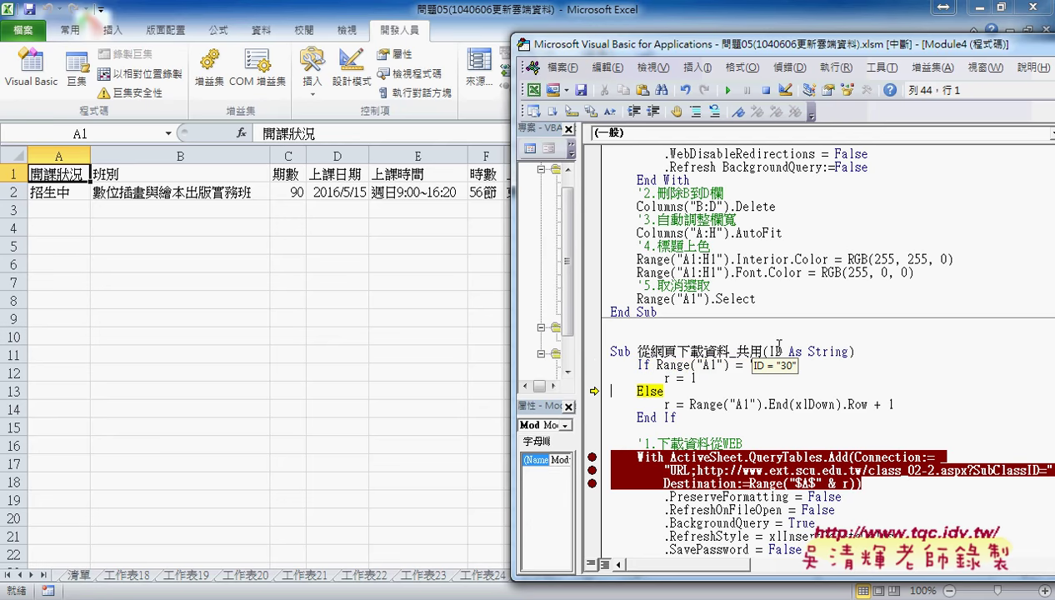
pyautogui.press('F8')
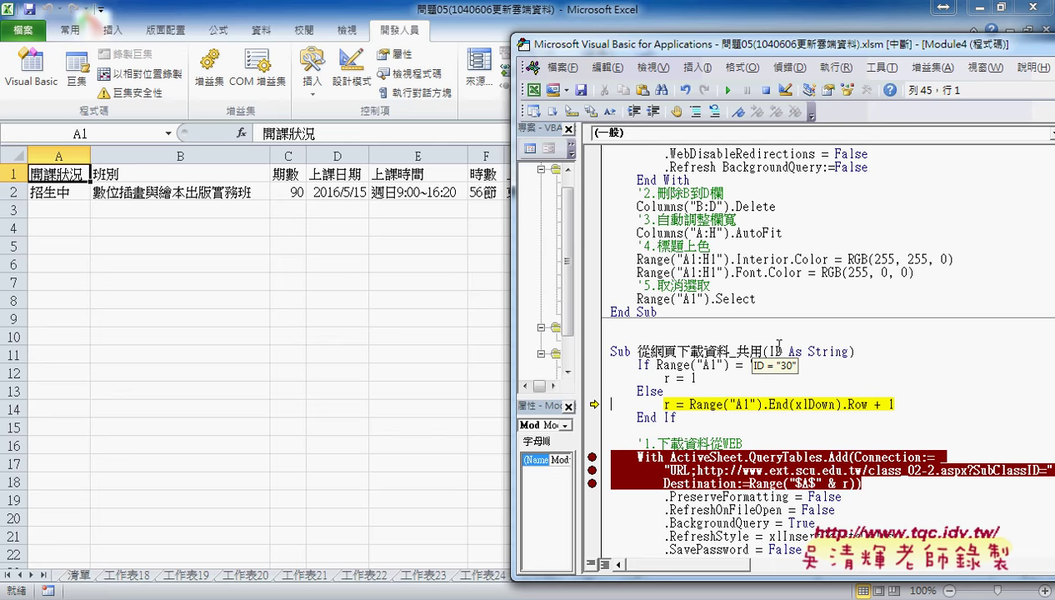
pyautogui.press('F8')
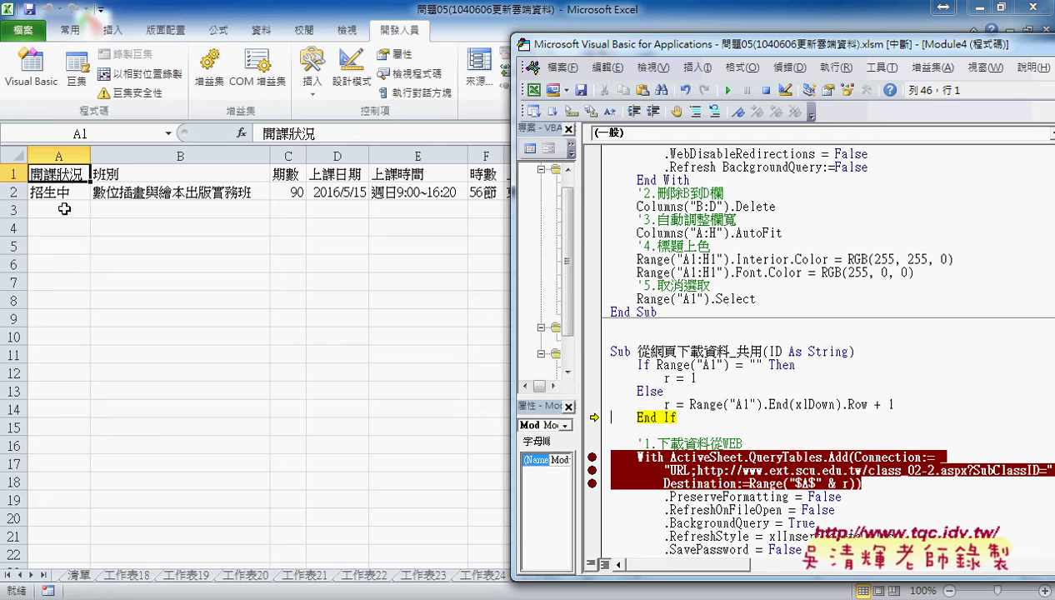
pyautogui.press('F8')
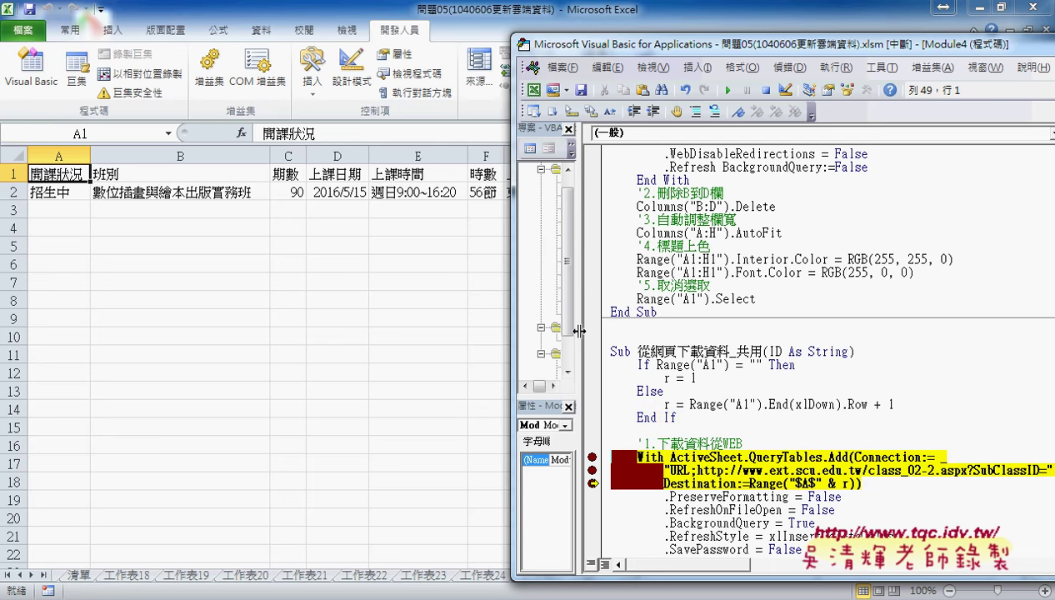
pyautogui.press('F8')
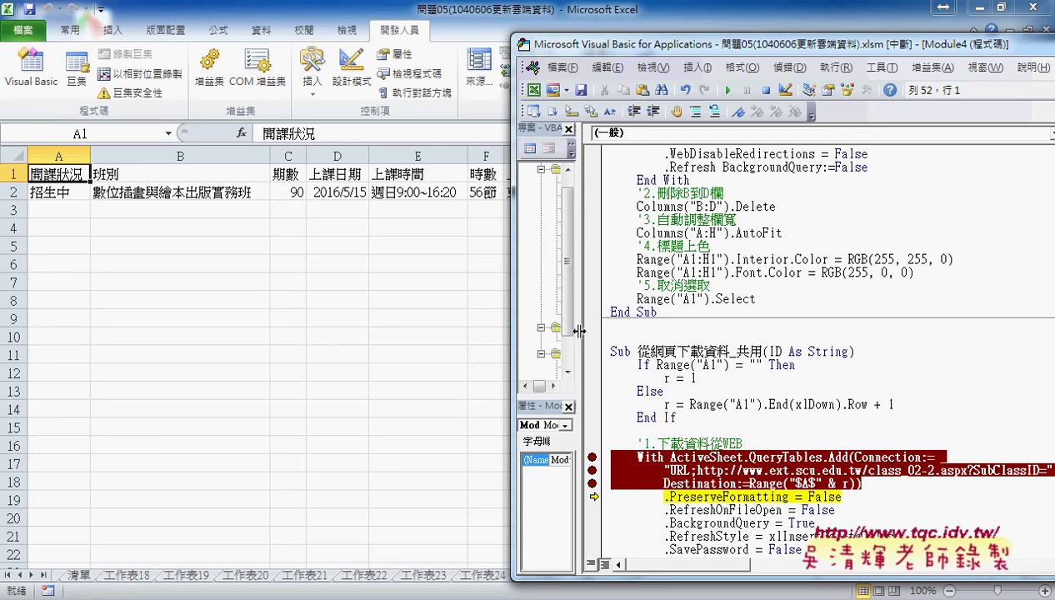
pyautogui.press('F8')
pyautogui.press('F8')
pyautogui.press('F8')
pyautogui.press('F8')
pyautogui.press('F8')
pyautogui.press('F8')
pyautogui.press('F8')
pyautogui.press('F8')
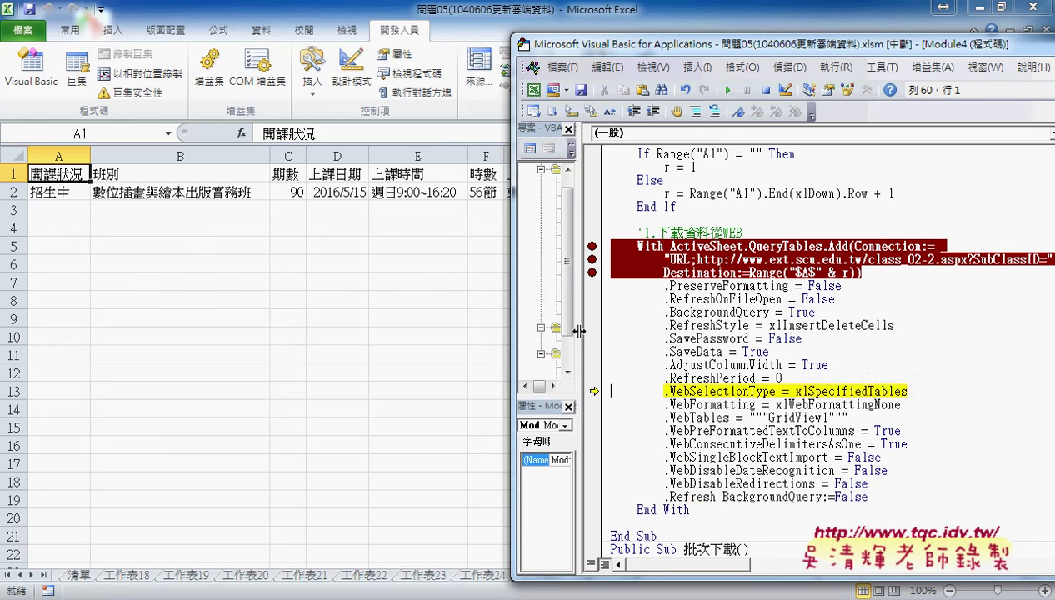
pyautogui.press('F8')
pyautogui.press('F8')
pyautogui.press('F8')
pyautogui.press('F8')
pyautogui.press('F8')
pyautogui.press('F8')
pyautogui.press('F8')
pyautogui.press('F8')
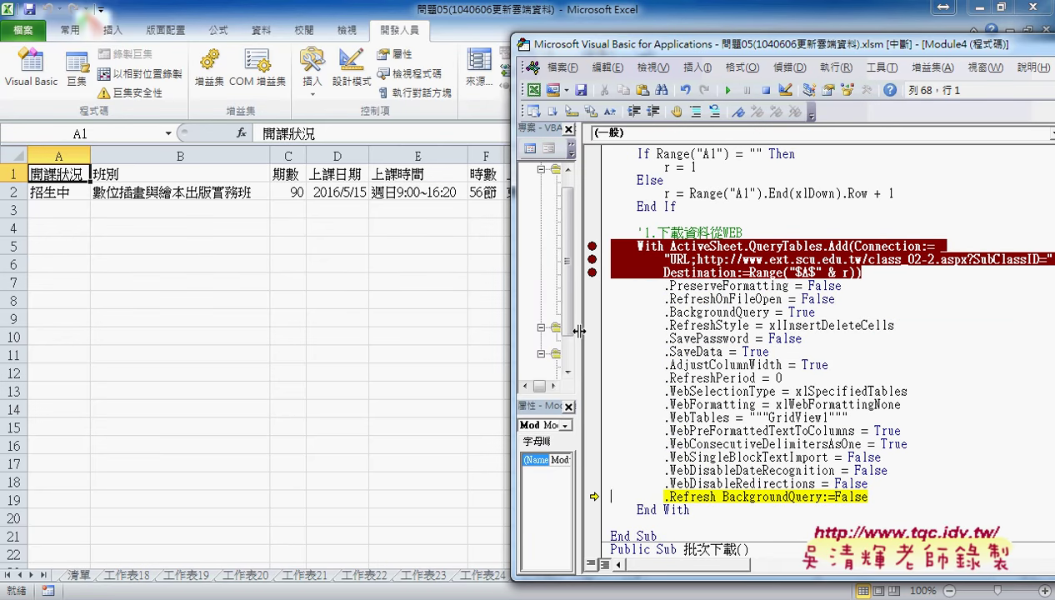
pyautogui.press('F8')
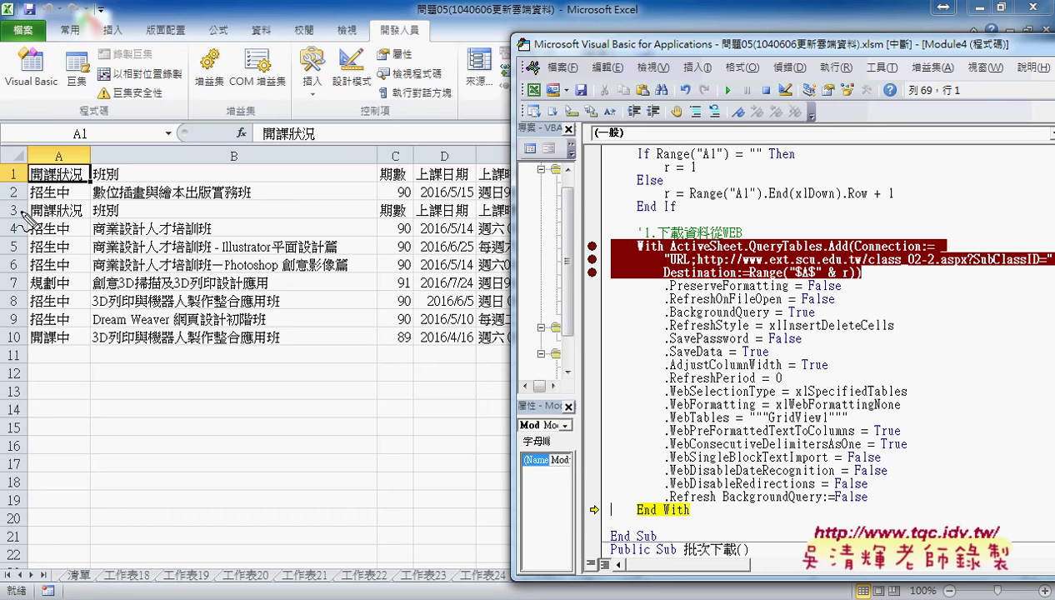
# Annotate the duplicated header row 3 and the header in cell A1, then clear the marks
pyautogui.moveTo(25, 213); pyautogui.dragTo(429, 207)
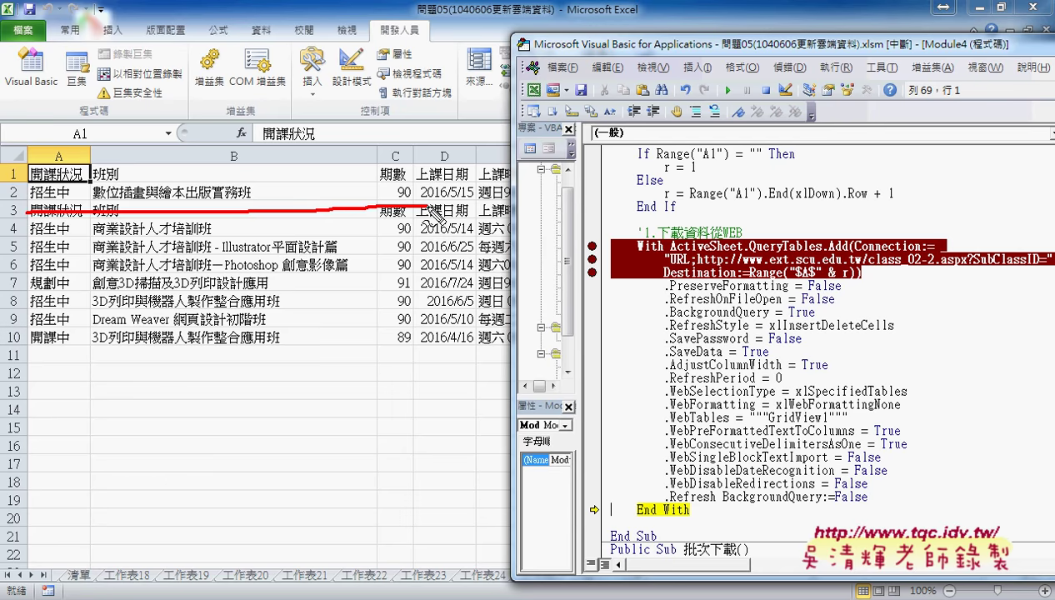
pyautogui.moveTo(102, 188); pyautogui.dragTo(90, 181)
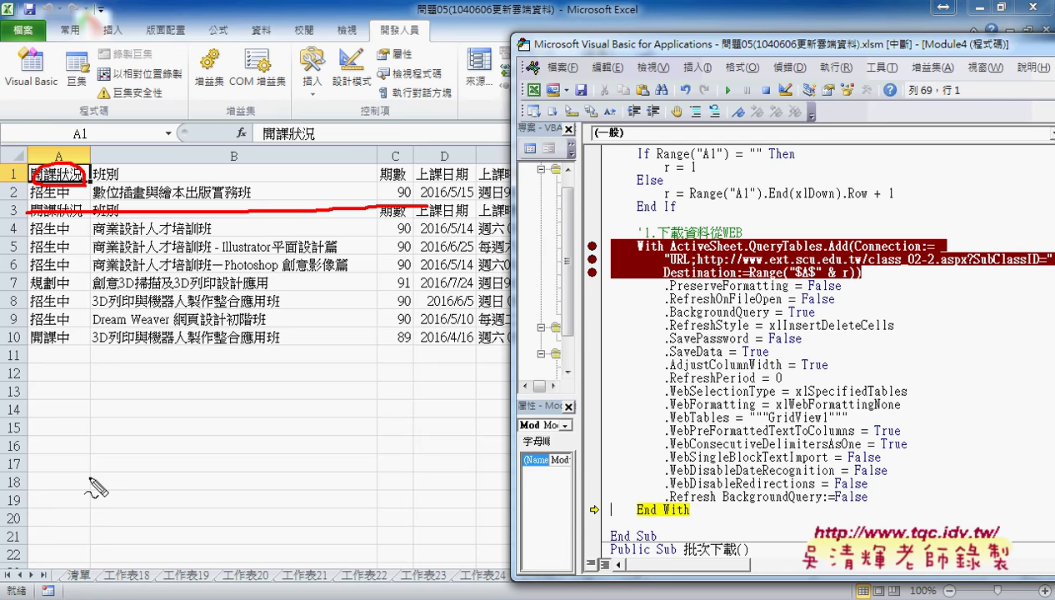
pyautogui.press('Escape')
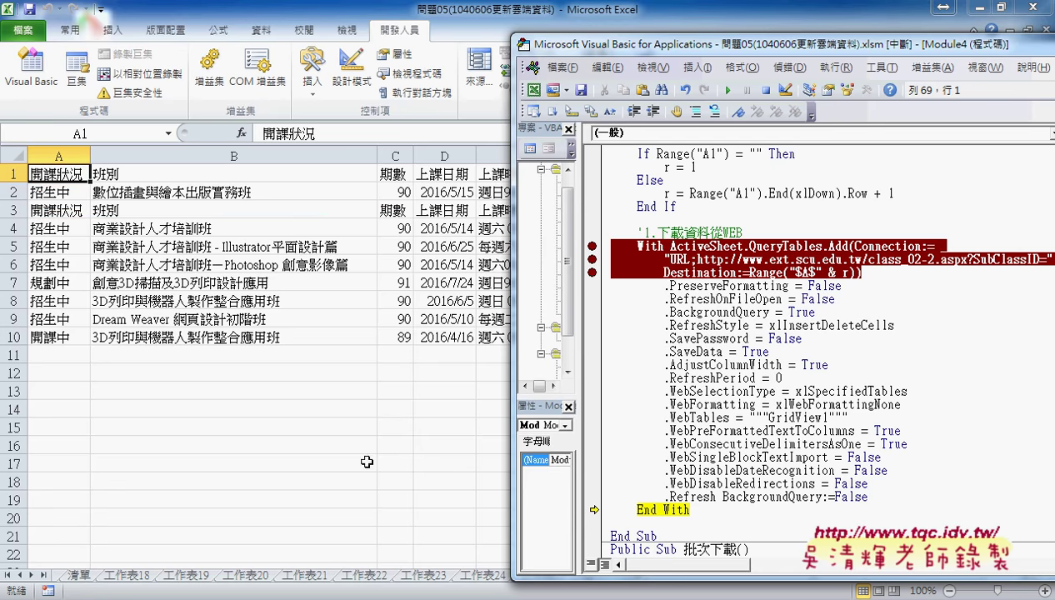
# Continue the macro through the next downloads, remove the breakpoint, and let it finish
pyautogui.click(727, 90)
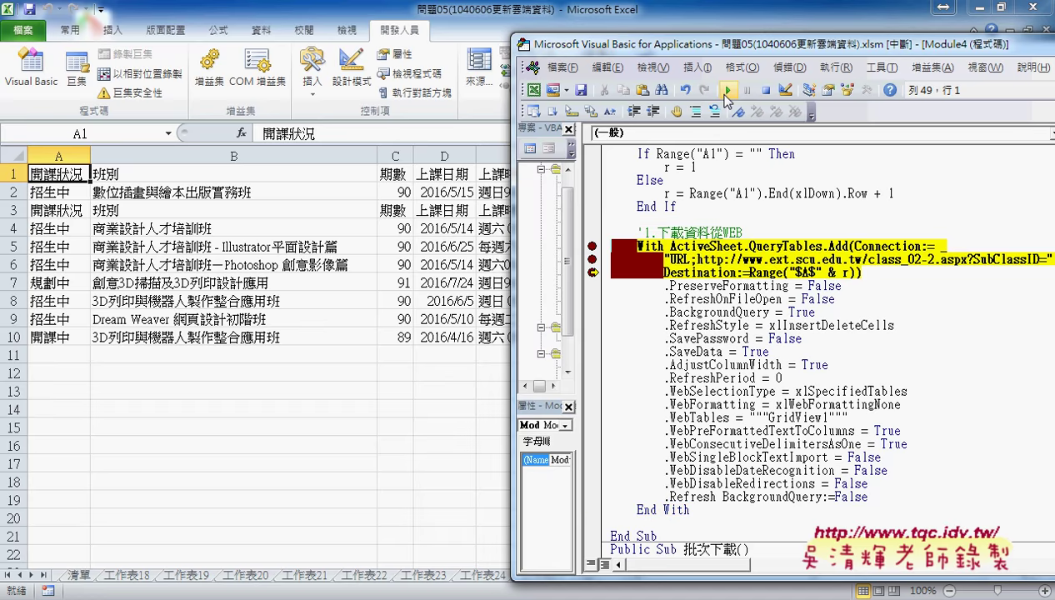
pyautogui.click(727, 90)
pyautogui.click(725, 97)
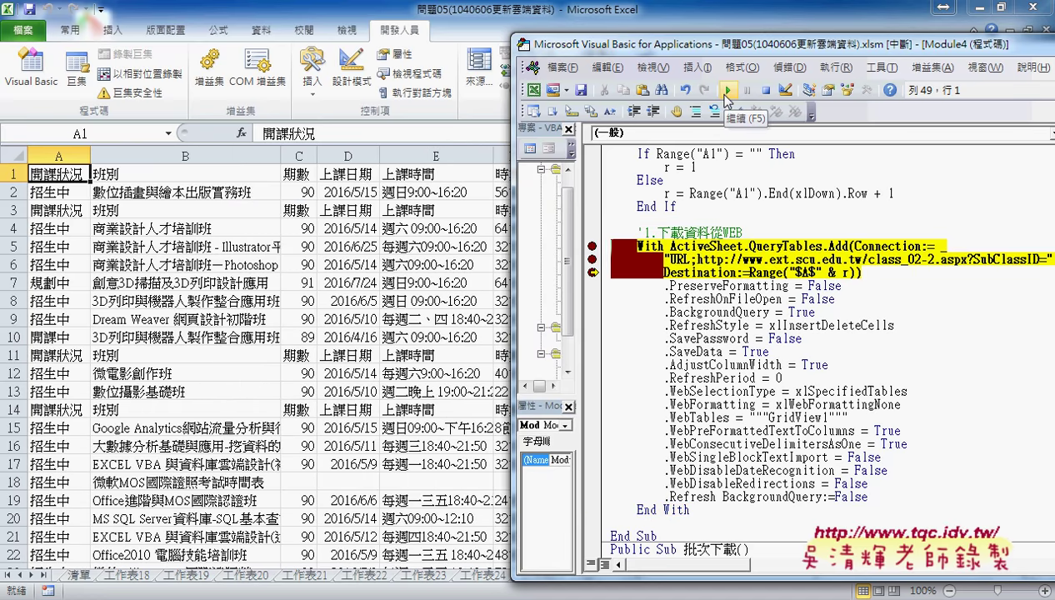
pyautogui.hotkey('ctrl', 'shift', 'F9')
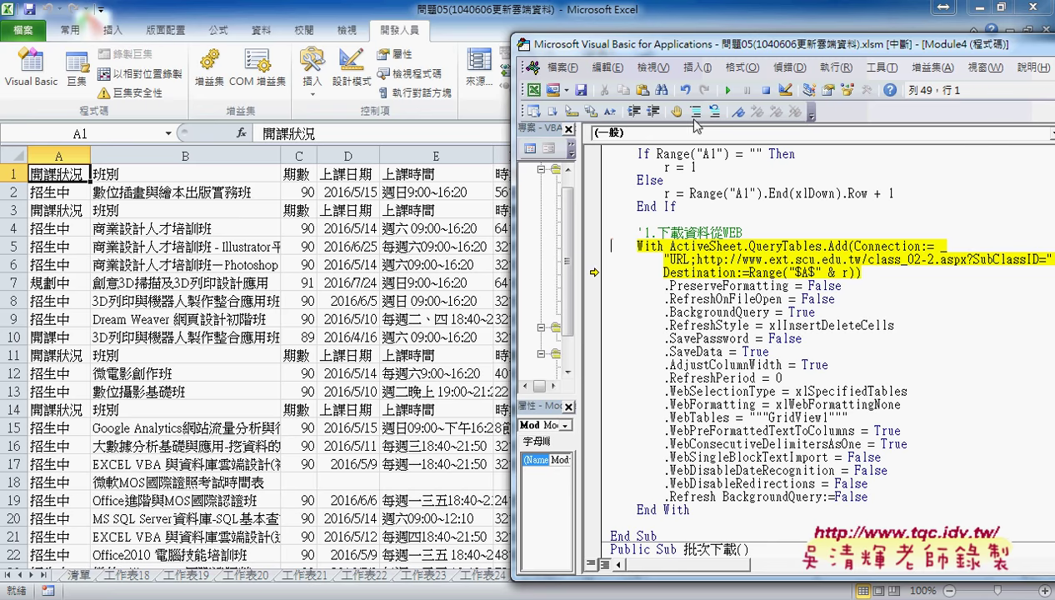
pyautogui.click(724, 92)
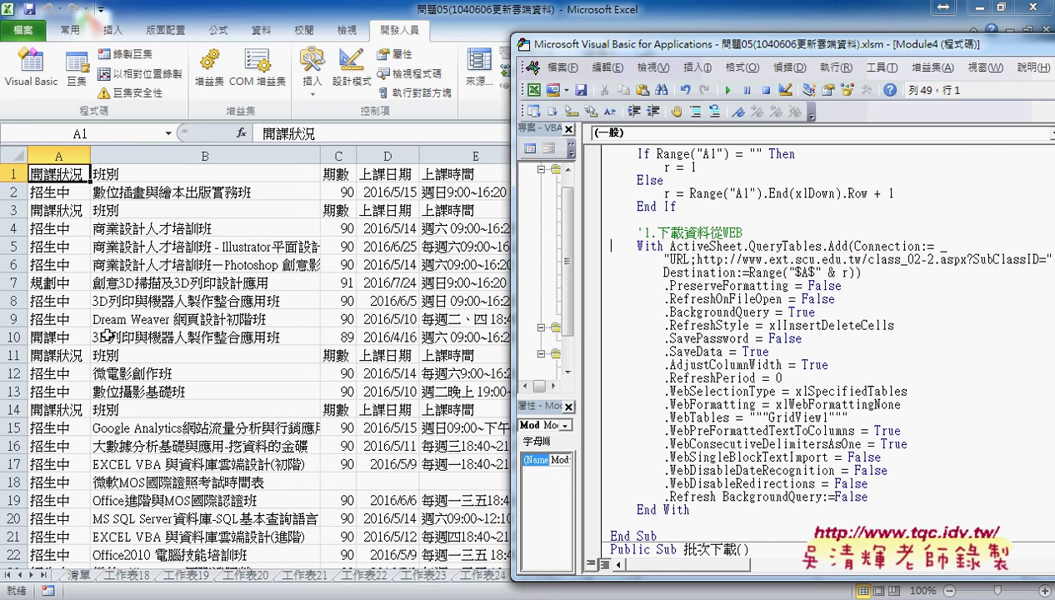
# Scroll through sheet 工作表25 to check all six stacked course tables
pyautogui.click(82, 394)
pyautogui.scroll(-4, 82, 394)
pyautogui.scroll(-1, 82, 395)
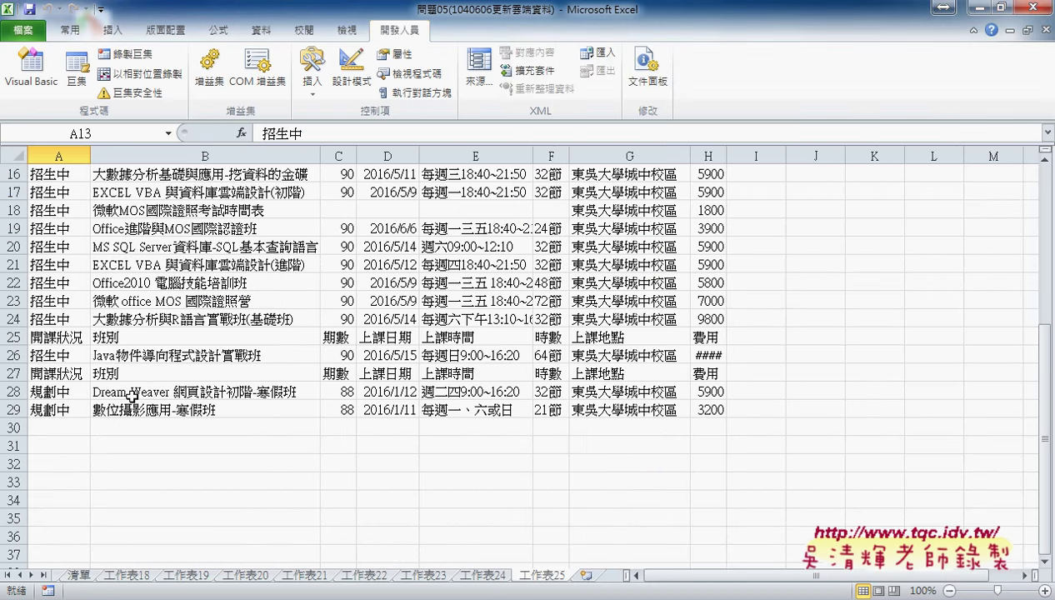
pyautogui.scroll(3, 82, 394)
pyautogui.scroll(2, 133, 396)
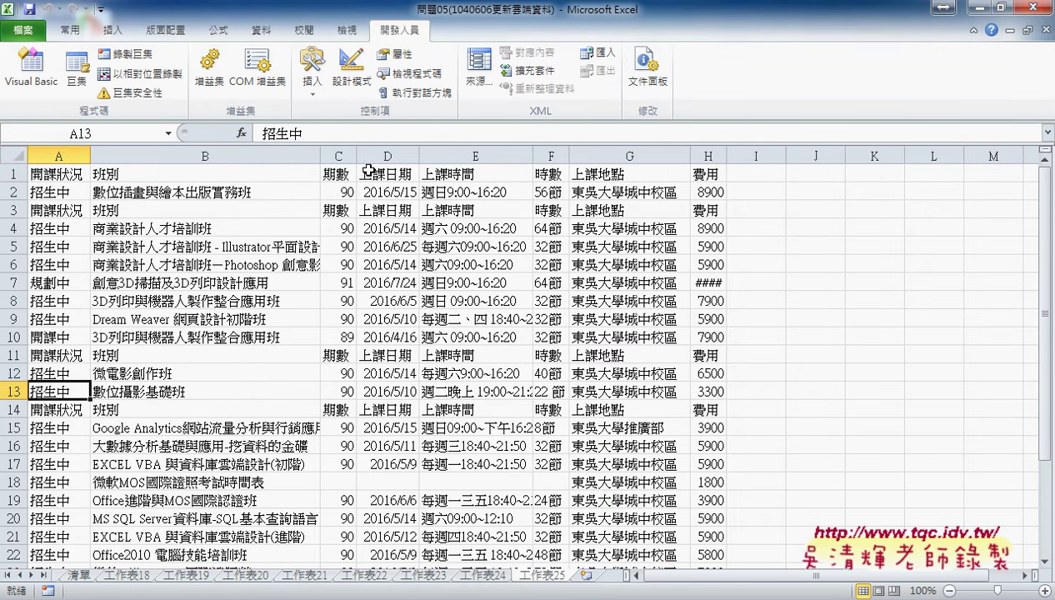
# Delete the Columns("B:D").Delete lines from the 批次下載 macro
pyautogui.click(398, 482)
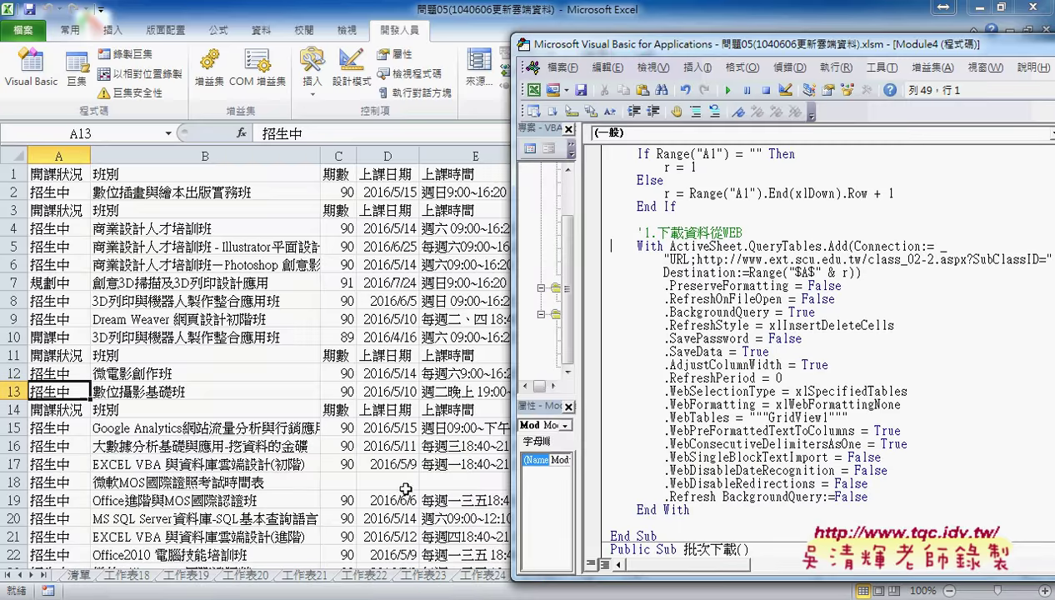
pyautogui.scroll(-4, 750, 375)
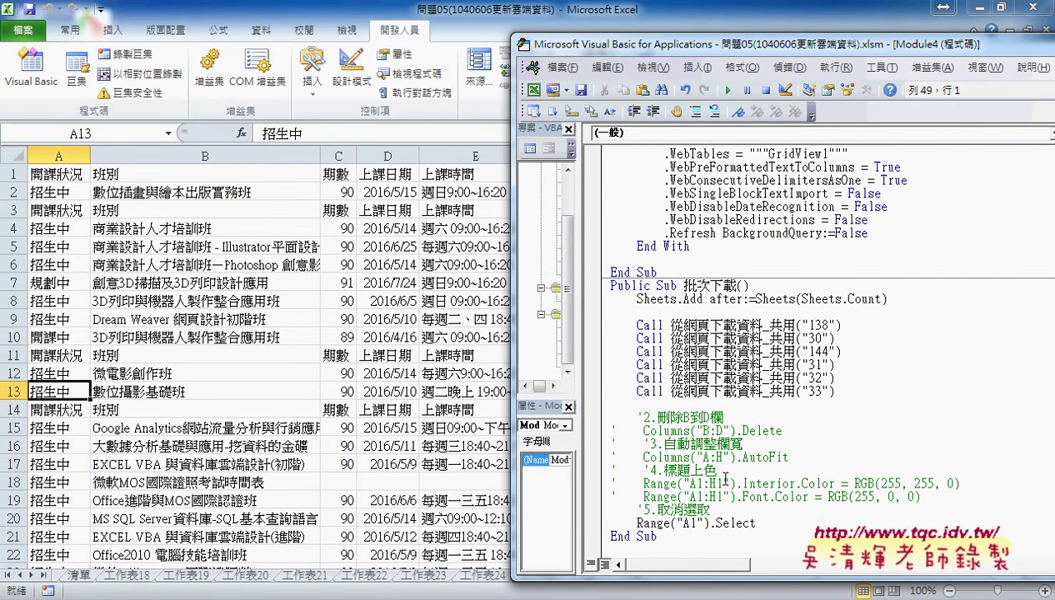
pyautogui.moveTo(920, 497); pyautogui.dragTo(592, 422)
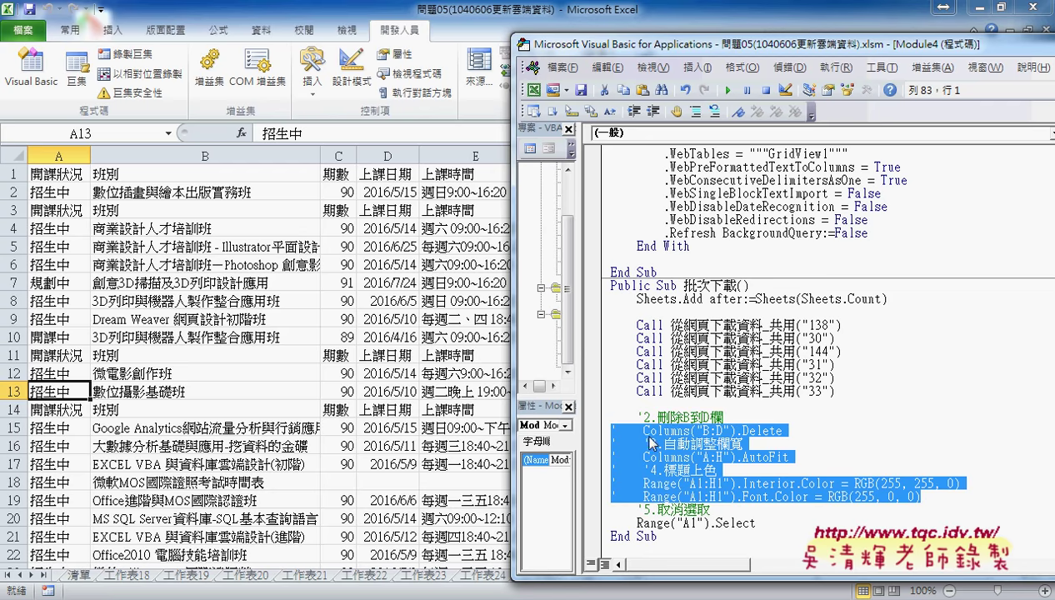
pyautogui.click(642, 431)
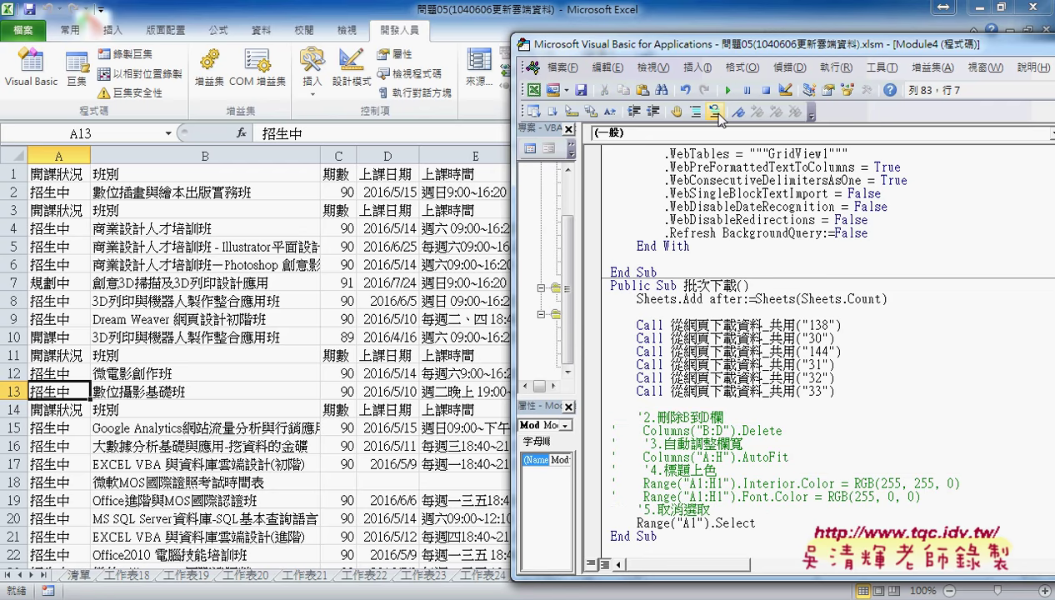
pyautogui.click(714, 117)
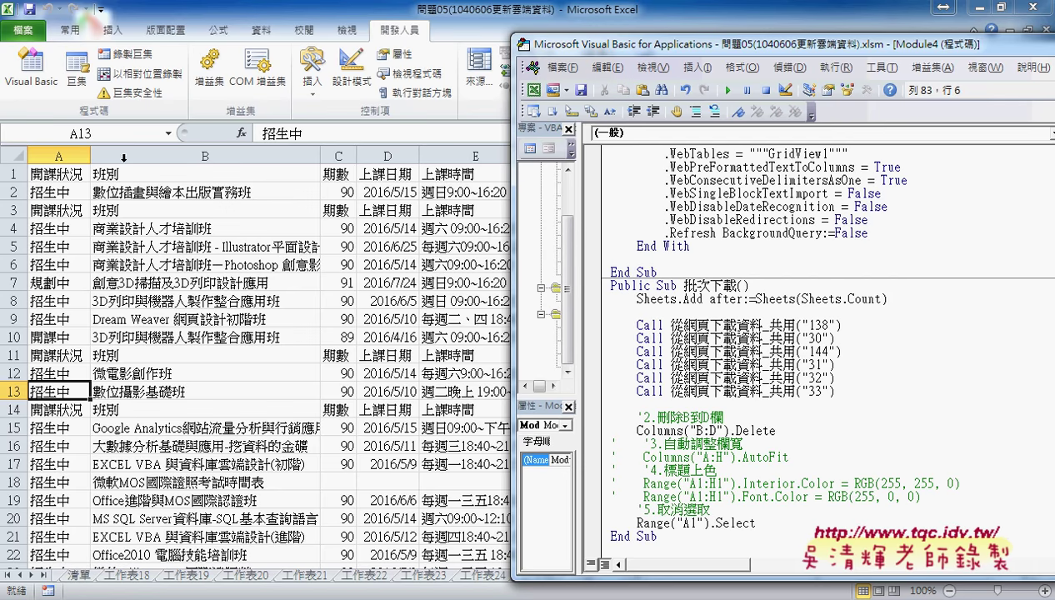
pyautogui.moveTo(780, 430); pyautogui.dragTo(670, 430)
pyautogui.moveTo(587, 416); pyautogui.dragTo(588, 430)
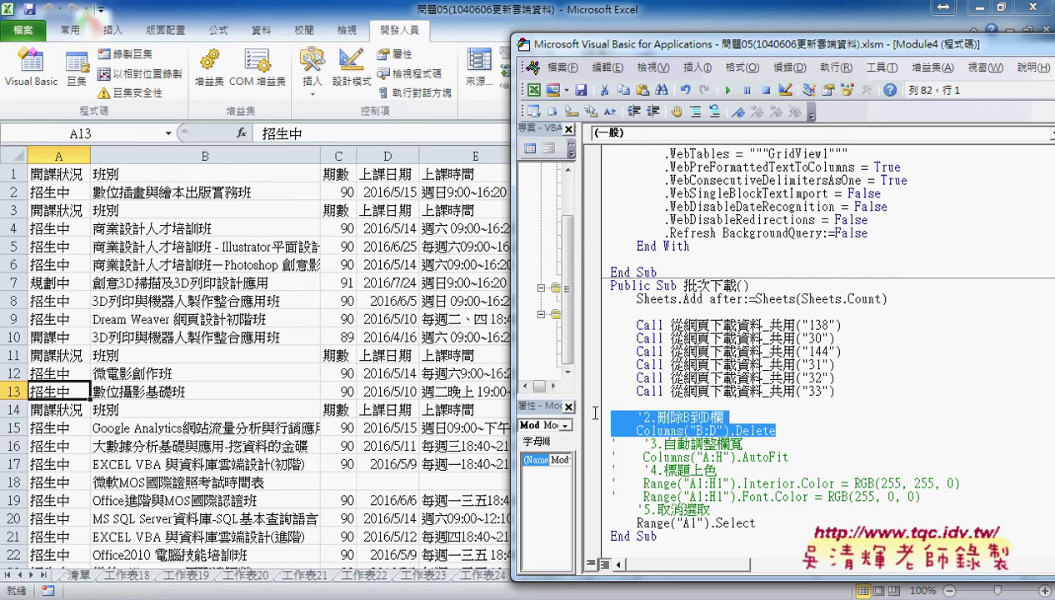
pyautogui.press('Delete')
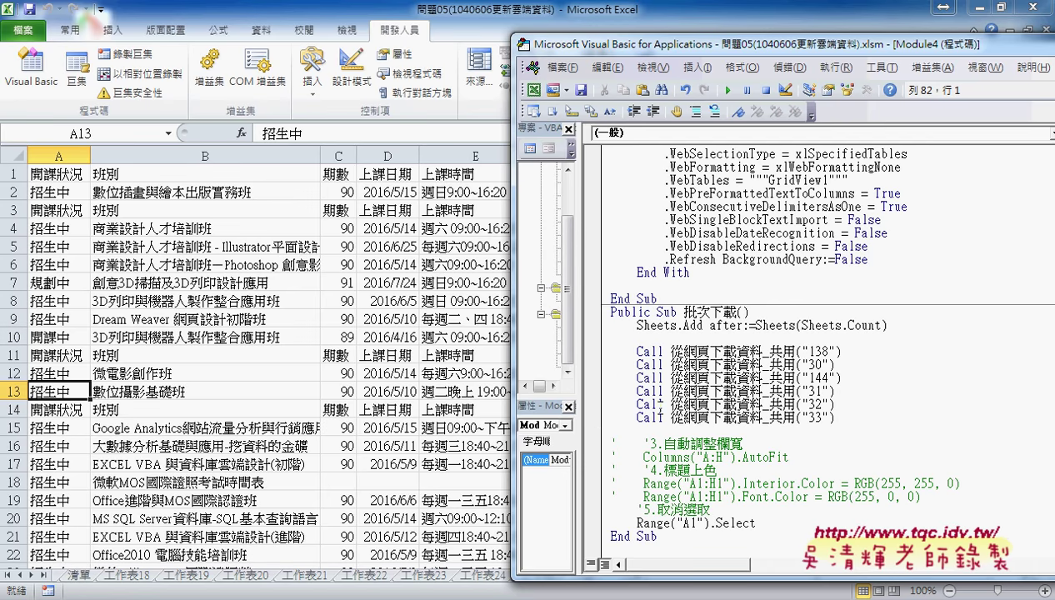
# Uncomment the Columns("A:H").AutoFit line and renumber its comment to 2
pyautogui.click(611, 457)
pyautogui.press('Delete')
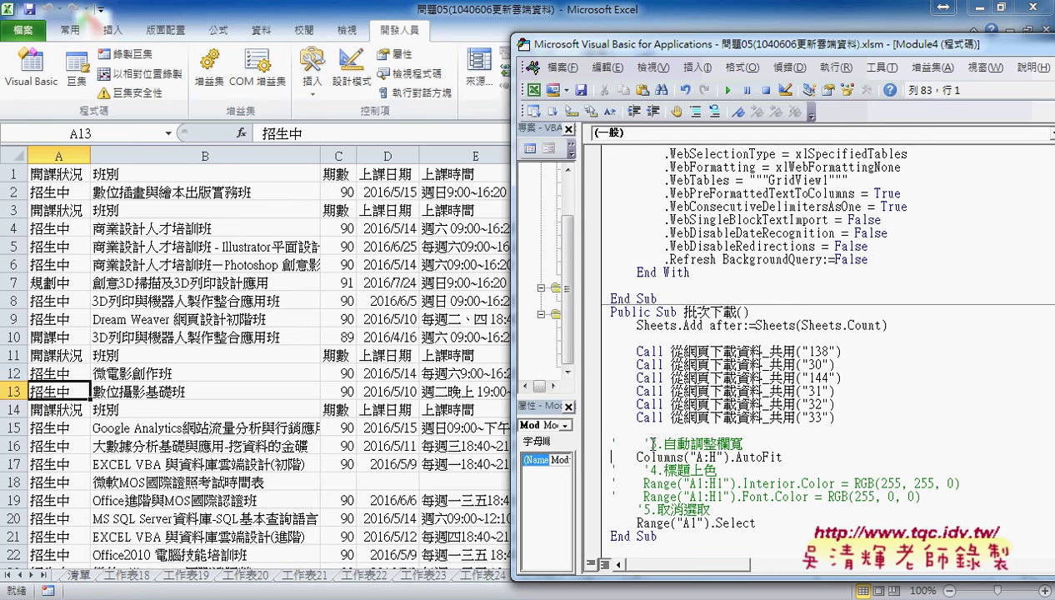
pyautogui.doubleClick(653, 442)
pyautogui.write('2')
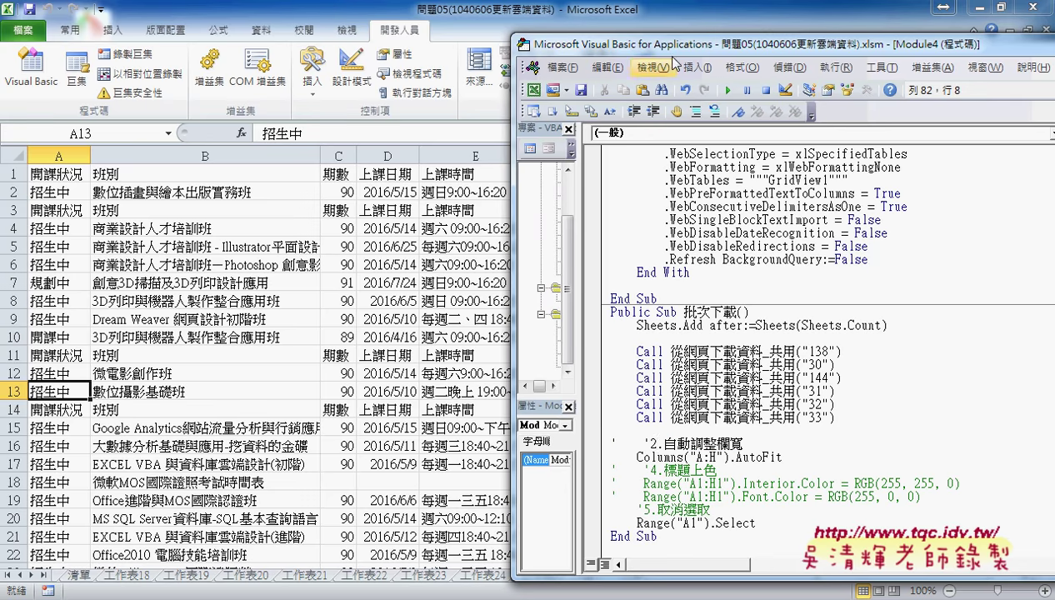
# Uncomment the header Interior.Color and Font.Color lines
pyautogui.moveTo(684, 47)
pyautogui.mouseDown()
pyautogui.moveTo(671, 265)
pyautogui.moveTo(580, 38)
pyautogui.mouseUp()
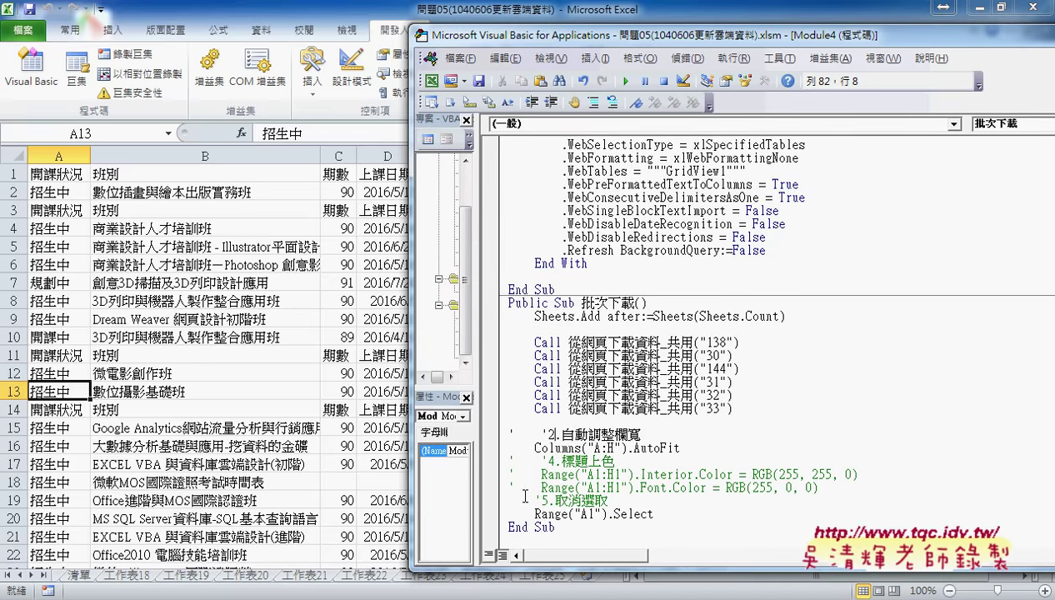
pyautogui.moveTo(526, 476); pyautogui.dragTo(509, 475)
pyautogui.press('Delete')
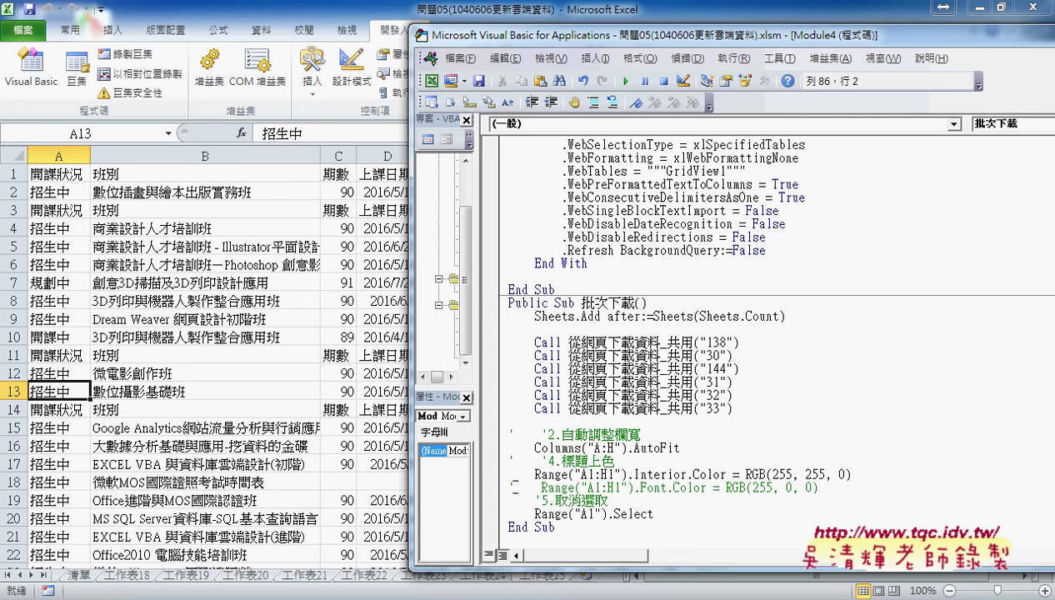
pyautogui.moveTo(517, 488); pyautogui.dragTo(501, 488)
pyautogui.press('Delete')
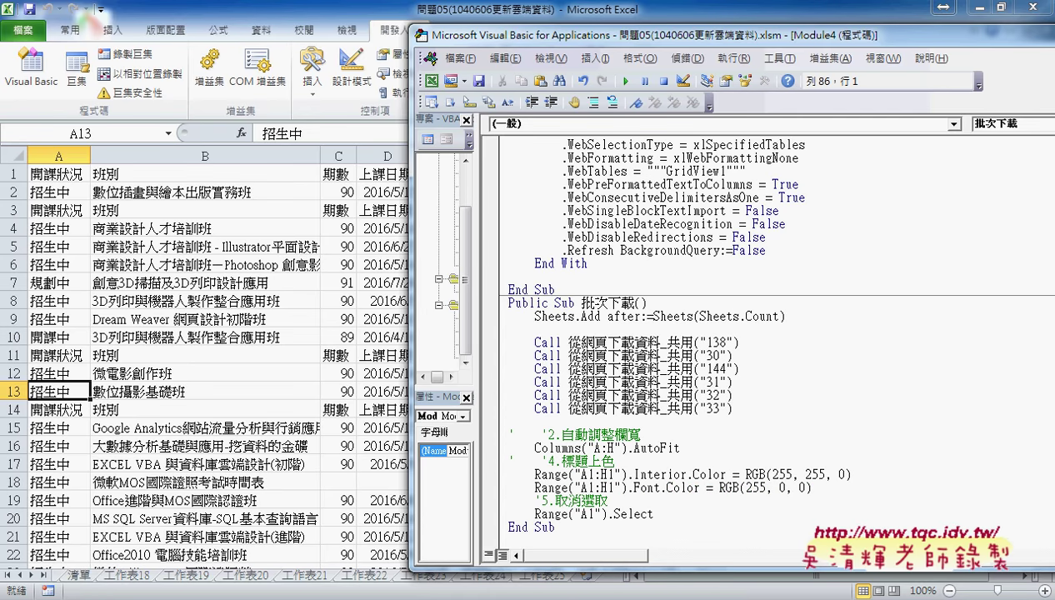
pyautogui.click(606, 380)
# Run 批次下載 and select the repeated header rows 3, 11 and 14 on the new sheet
pyautogui.click(625, 81)
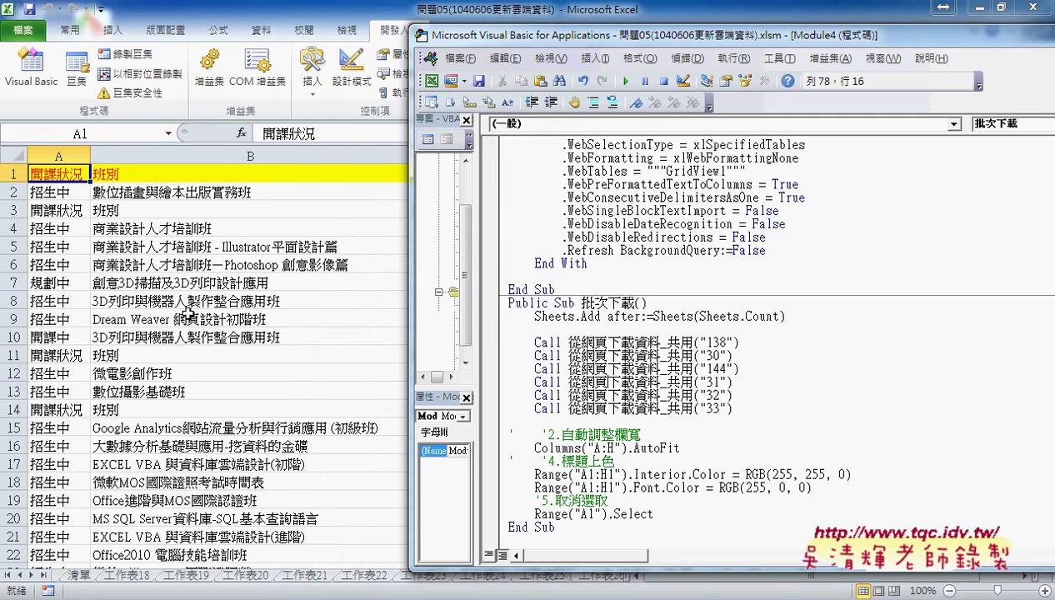
pyautogui.click(80, 206)
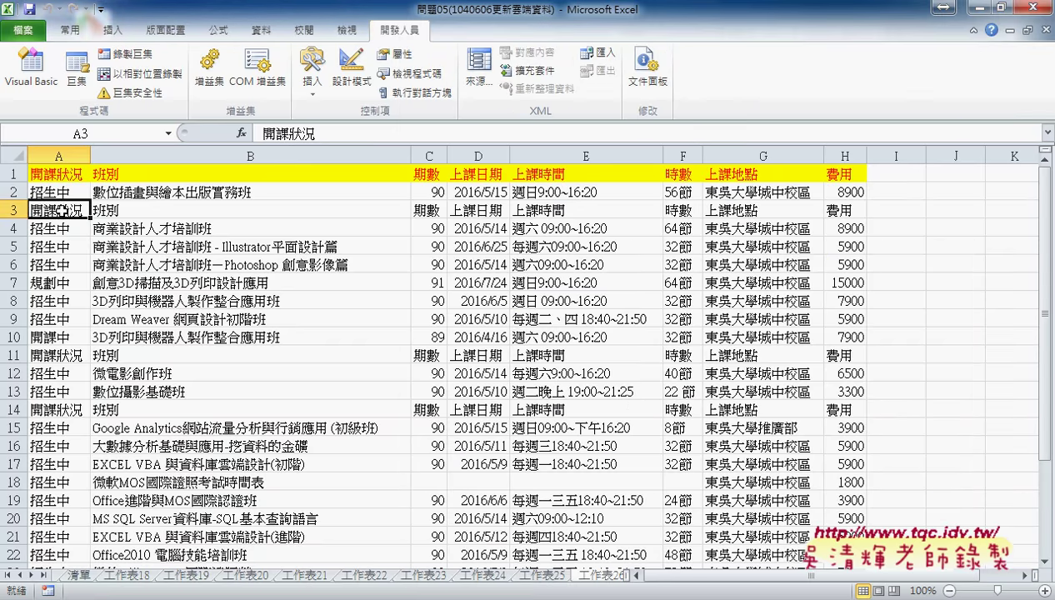
pyautogui.click(17, 211)
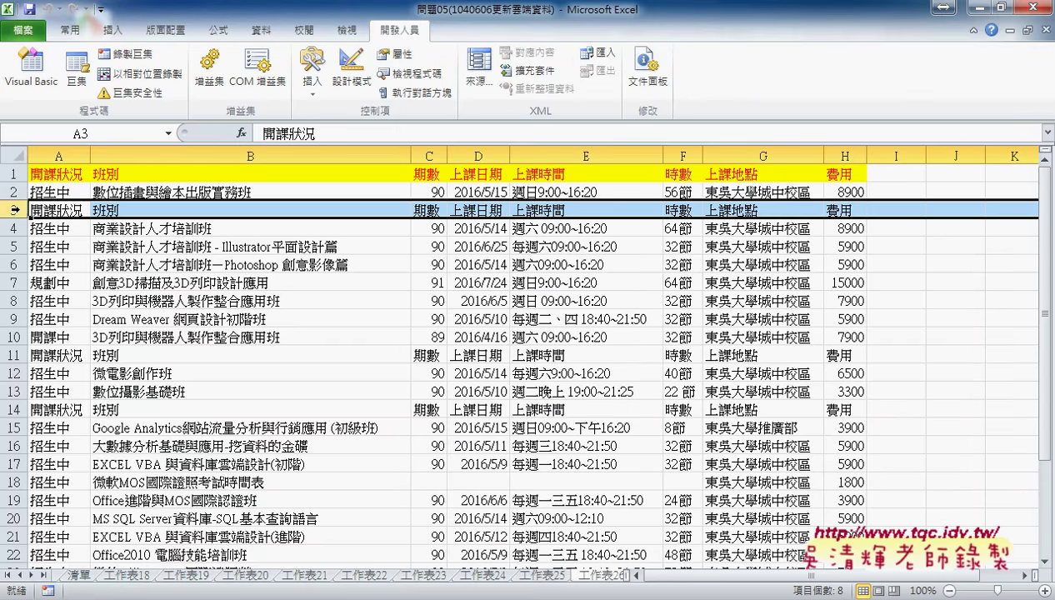
pyautogui.click(13, 355)
pyautogui.click(13, 410)
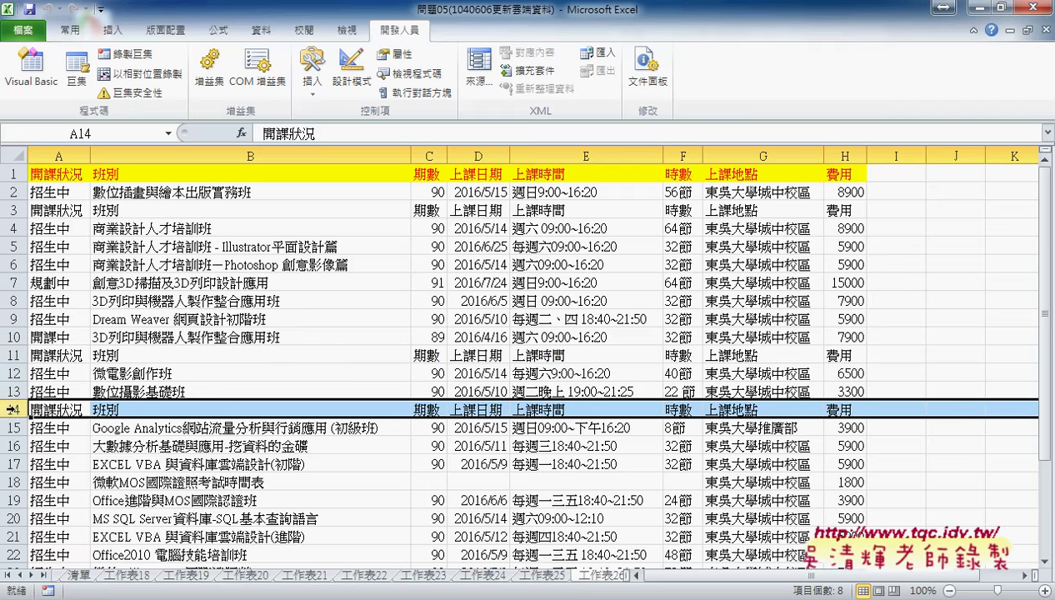
# Select row 25 and scroll the sheet to review the remaining repeated headers
pyautogui.scroll(-3, 42, 447)
pyautogui.click(15, 446)
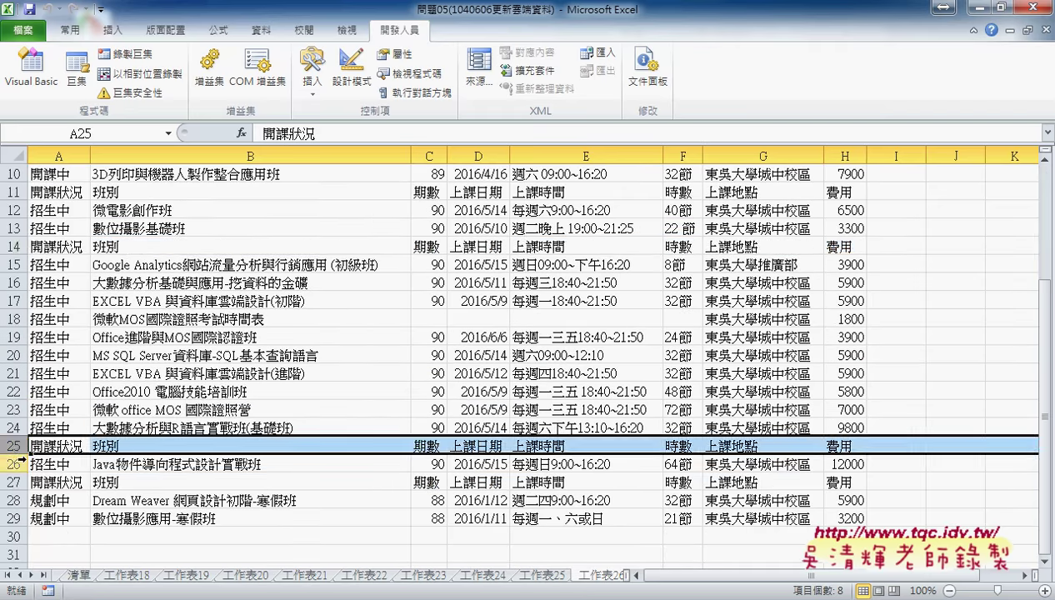
pyautogui.scroll(3, 18, 454)
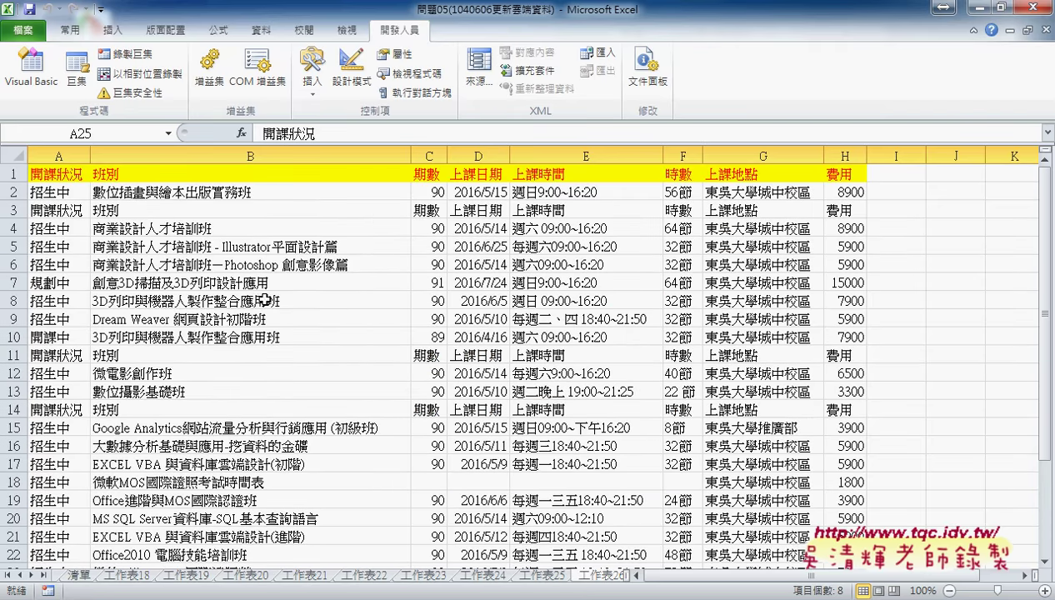
pyautogui.scroll(-3, 276, 319)
pyautogui.scroll(-2, 159, 413)
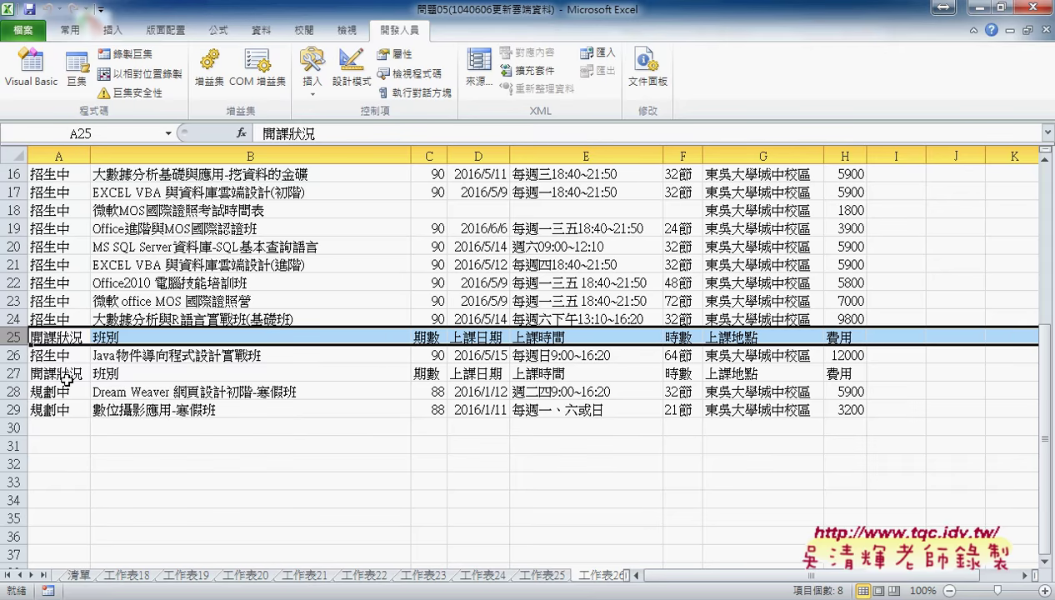
pyautogui.scroll(2, 86, 380)
pyautogui.scroll(3, 86, 380)
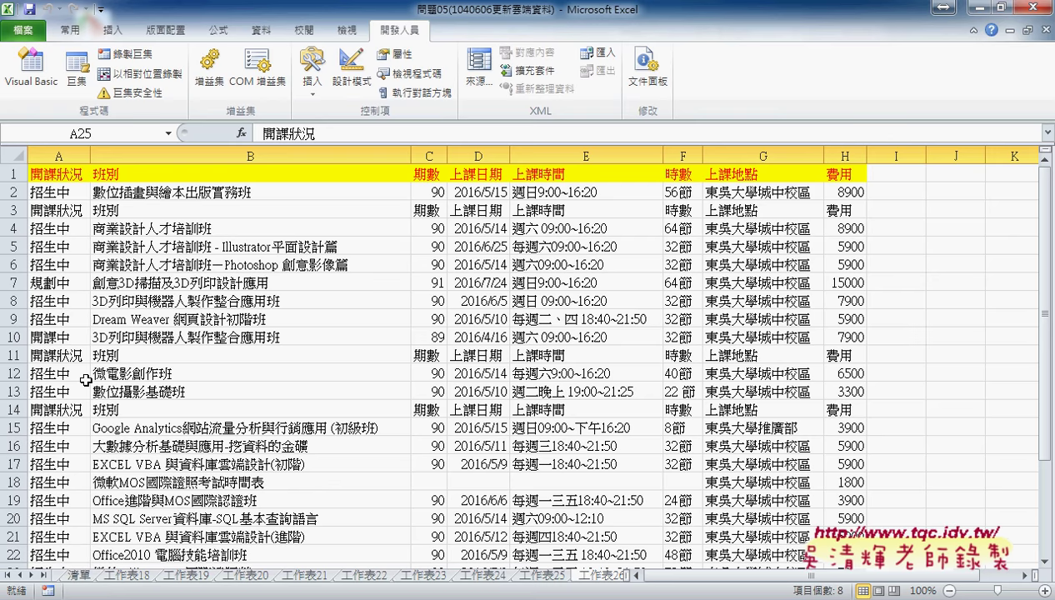
pyautogui.scroll(-4, 86, 380)
pyautogui.scroll(4, 86, 380)
# Delete row 3, the repeated header, using the right-click 刪除 command
pyautogui.click(17, 210)
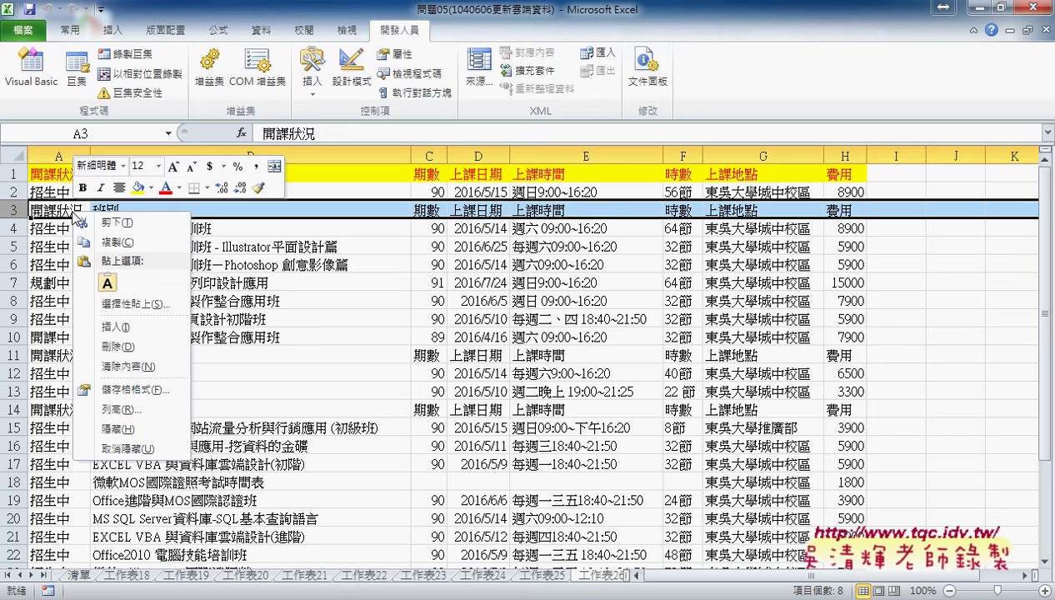
pyautogui.rightClick(73, 210)
pyautogui.click(112, 345)
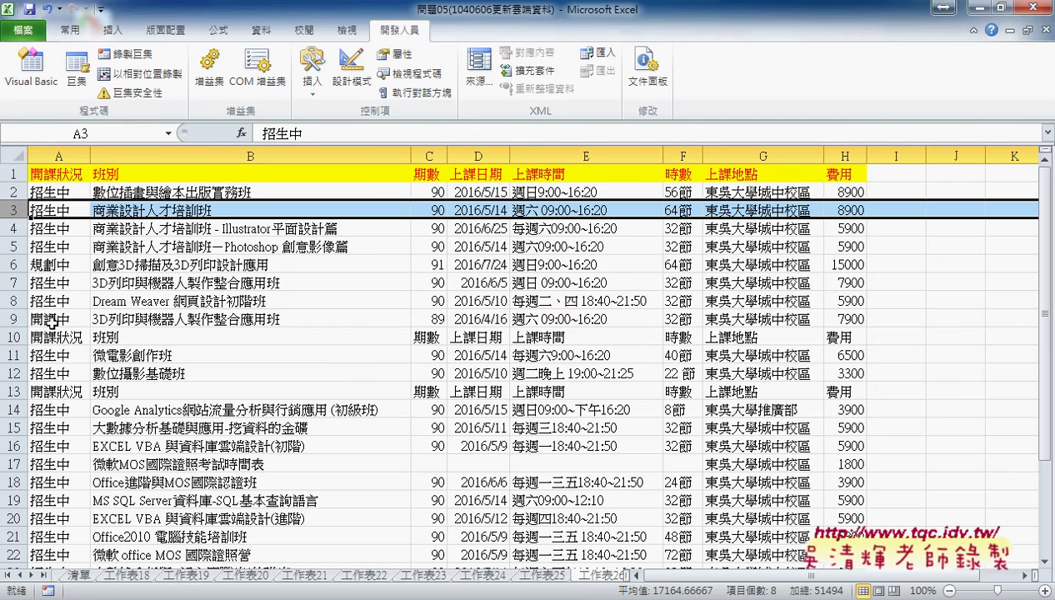
pyautogui.click(12, 319)
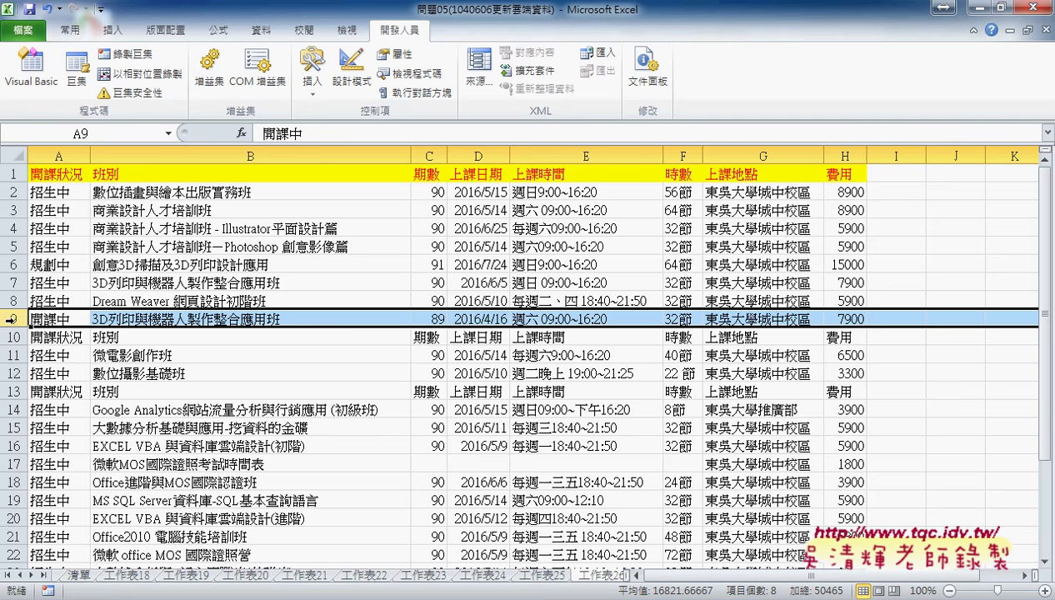
pyautogui.click(275, 597)
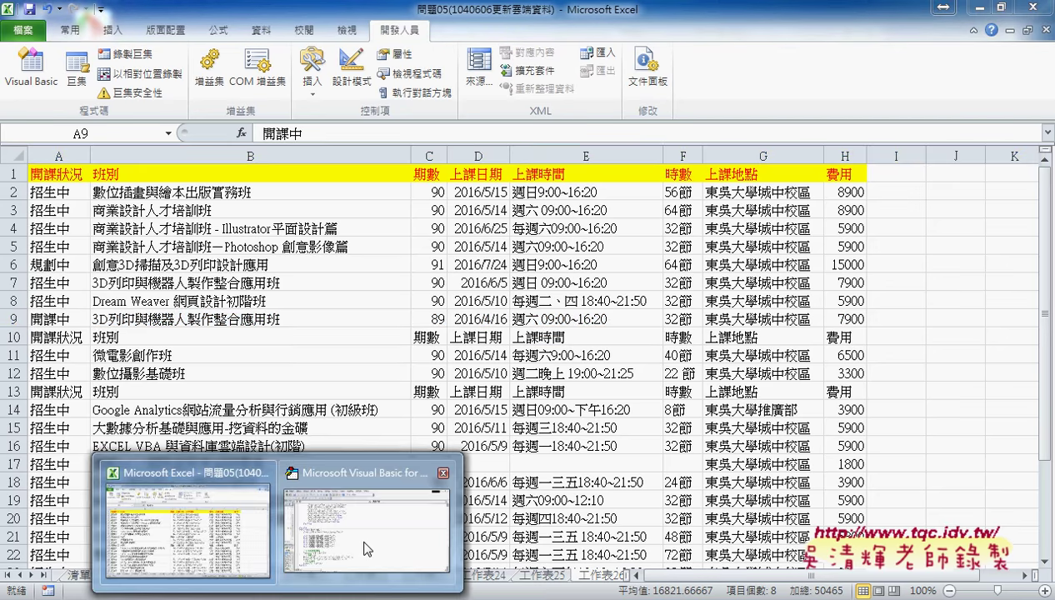
# Return to the VBA editor and scroll up to the Sub 從網頁下載資料_共用 code
pyautogui.click(367, 550)
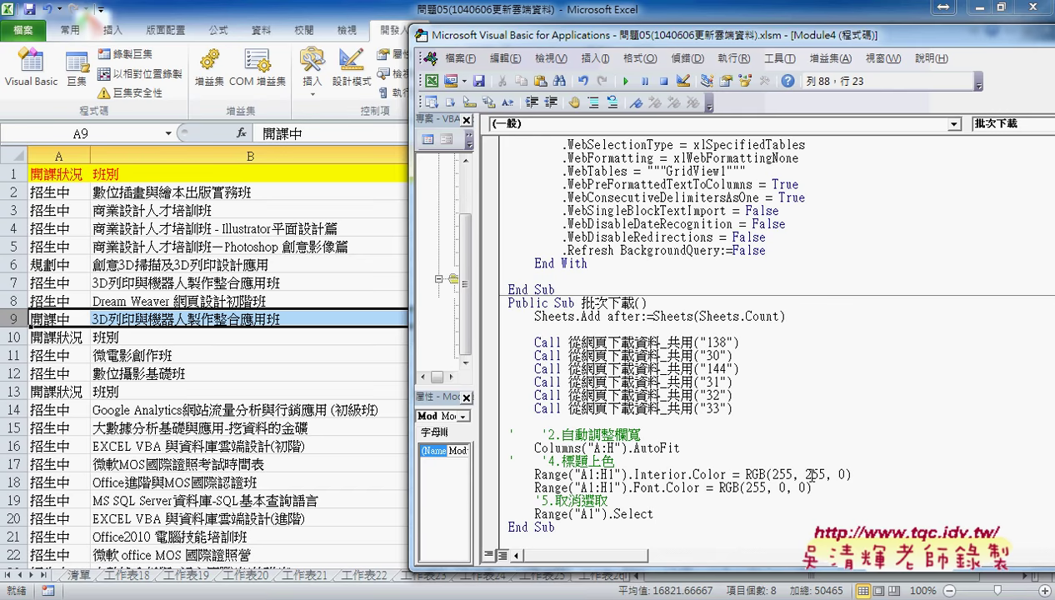
pyautogui.scroll(5, 812, 475)
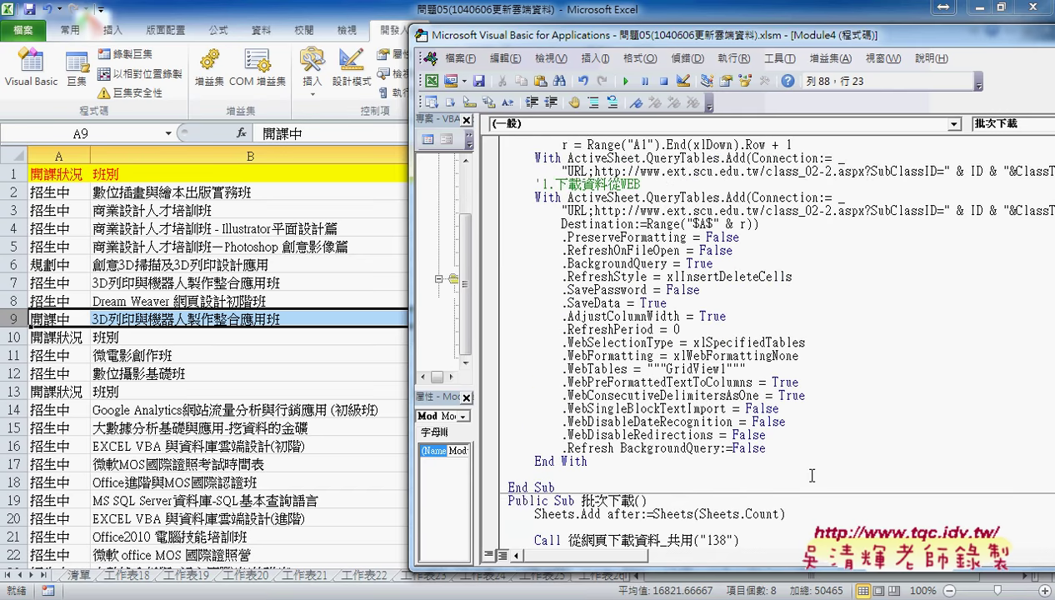
pyautogui.scroll(2, 812, 475)
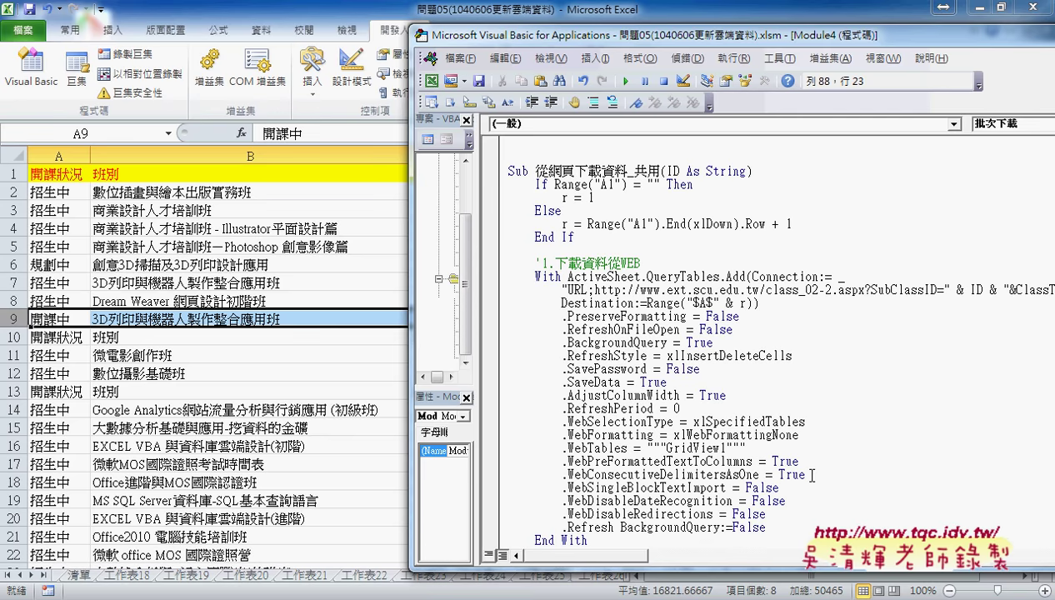